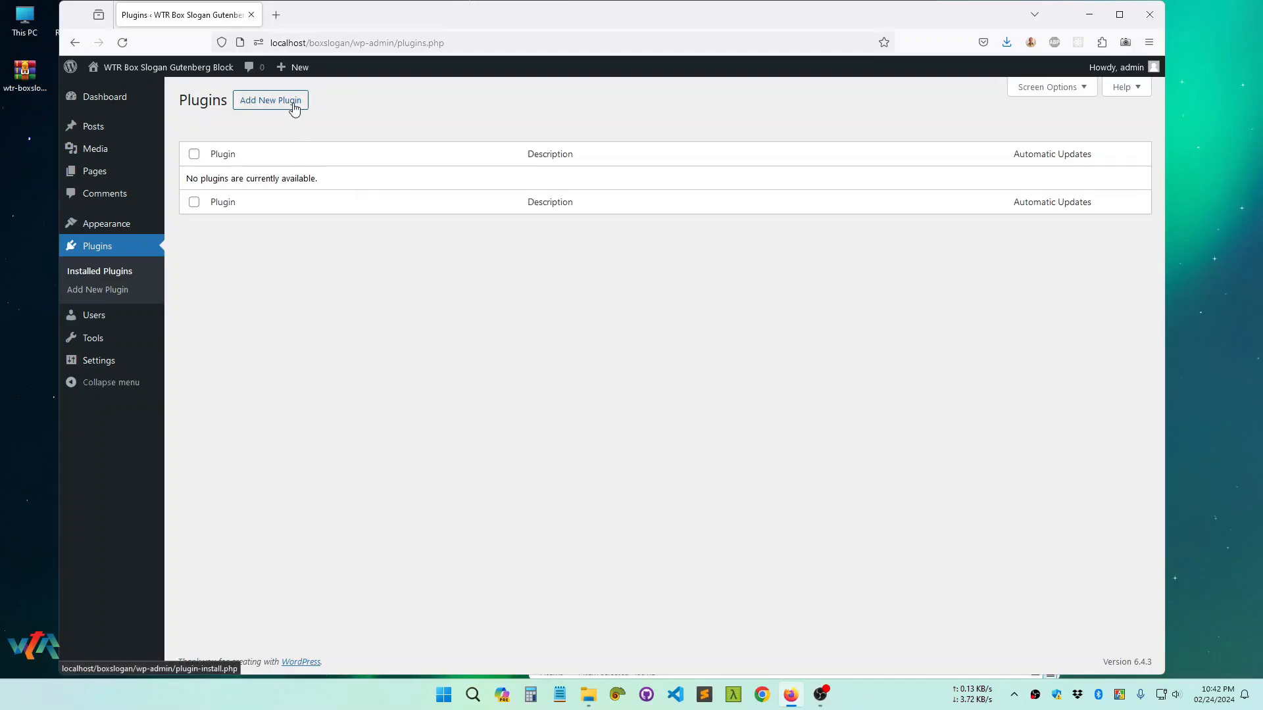
Install the plugin from the uploaded file wtr-boxslogan-block.zip and activate it
{"action": "left_click", "coordinate": [259, 105]}
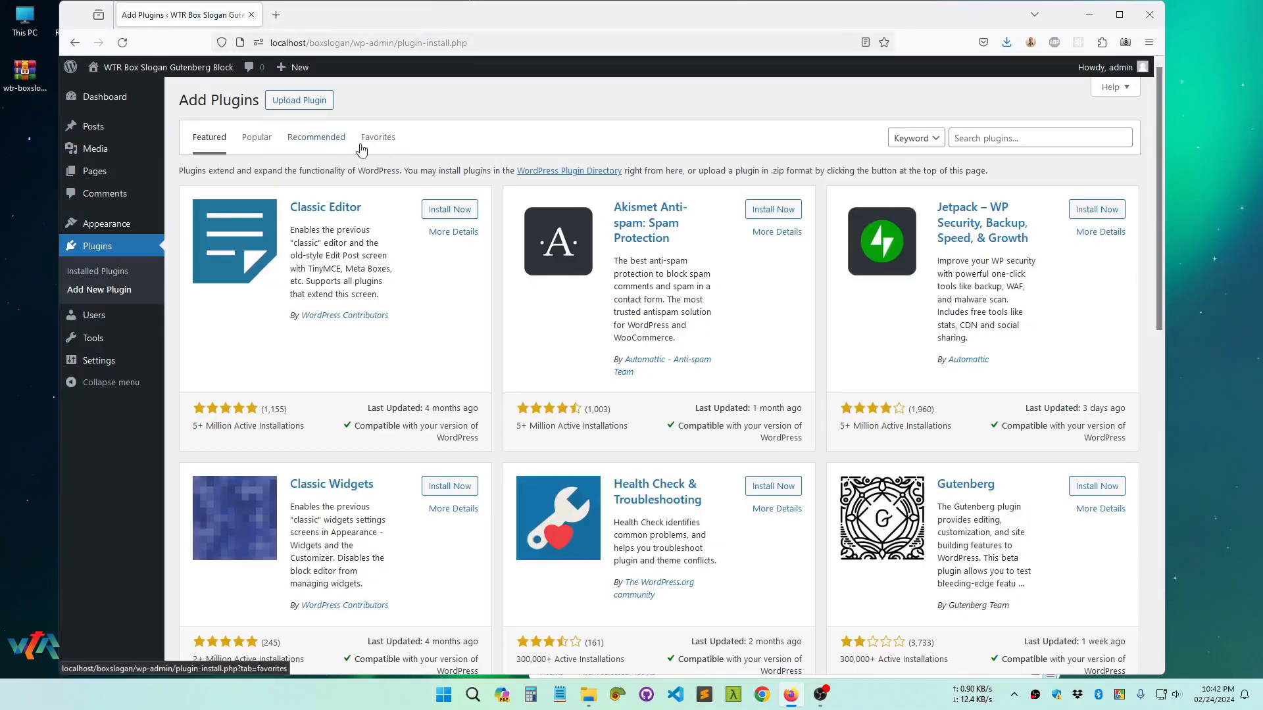
{"action": "left_click", "coordinate": [314, 102]}
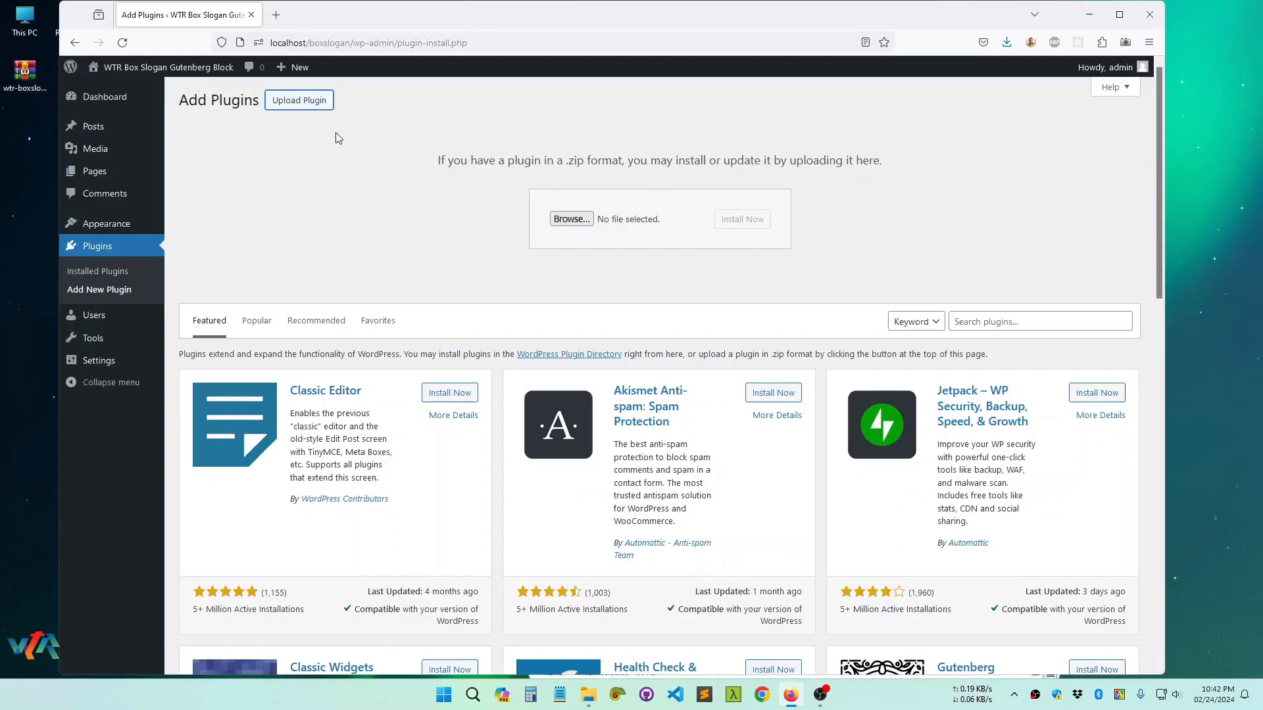
{"action": "left_click", "coordinate": [561, 218]}
{"action": "left_click", "coordinate": [266, 115]}
{"action": "left_click", "coordinate": [689, 541]}
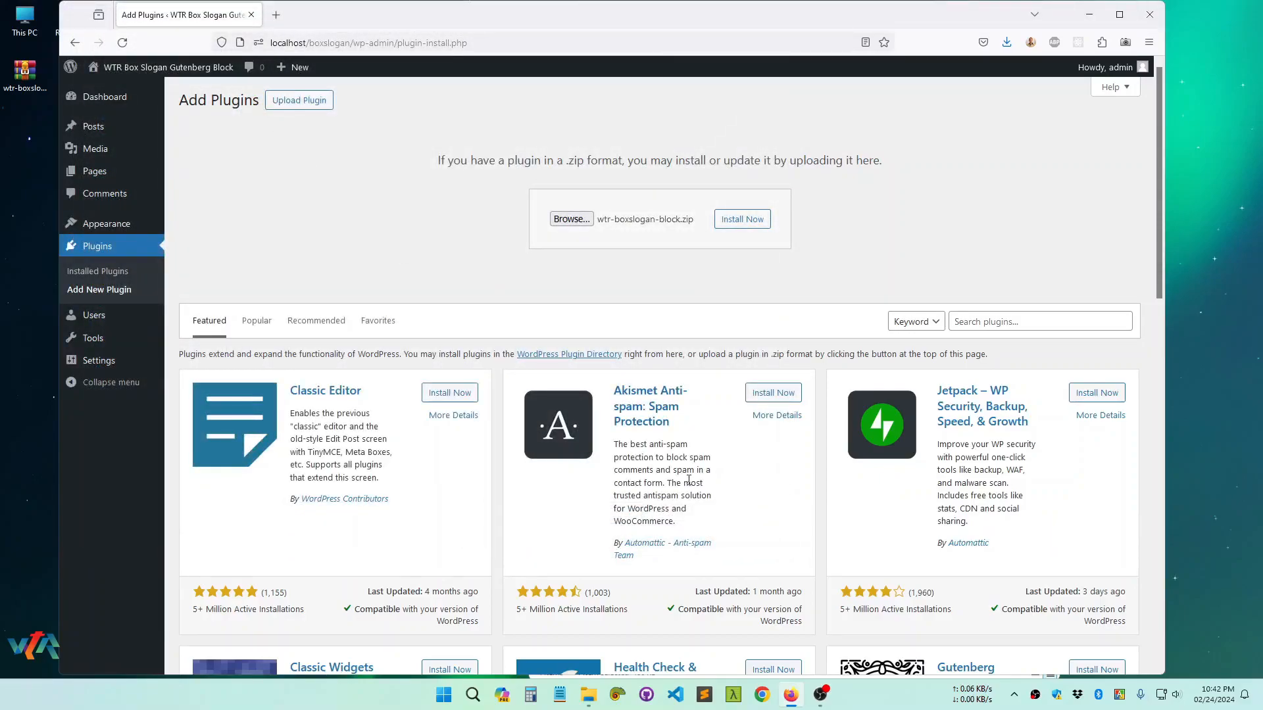
{"action": "left_click", "coordinate": [742, 224]}
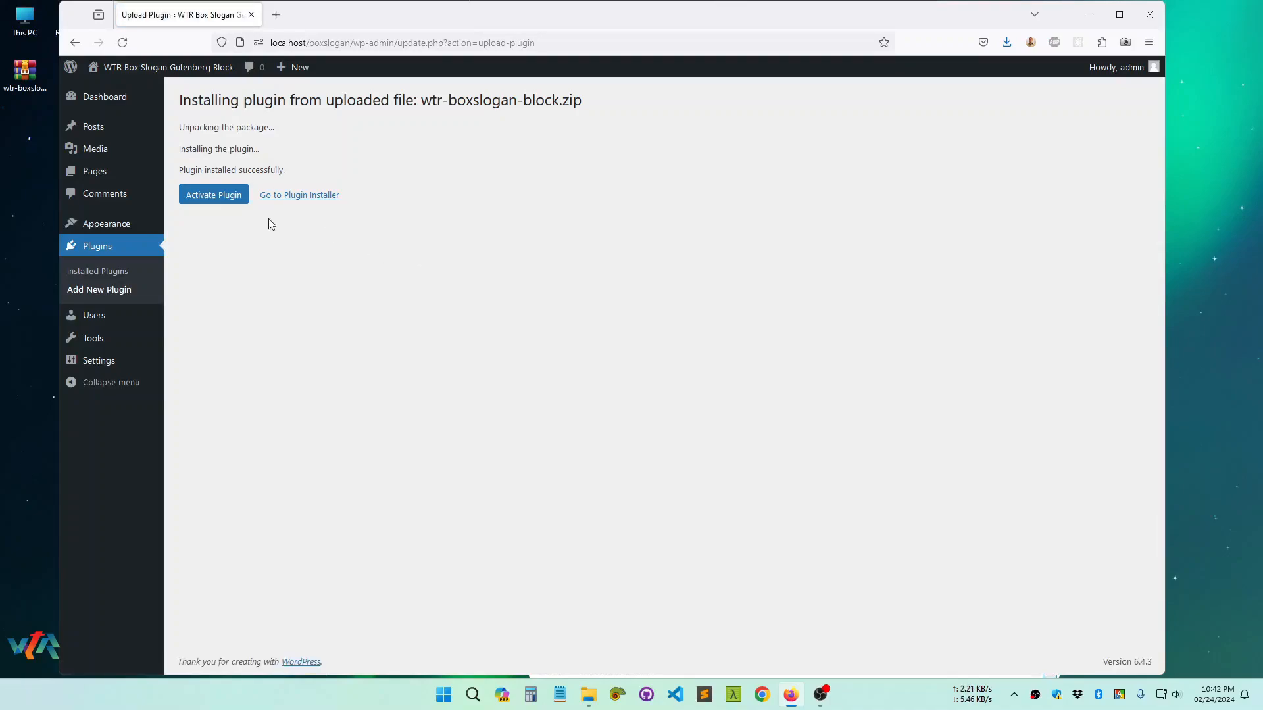
{"action": "left_click", "coordinate": [208, 199]}
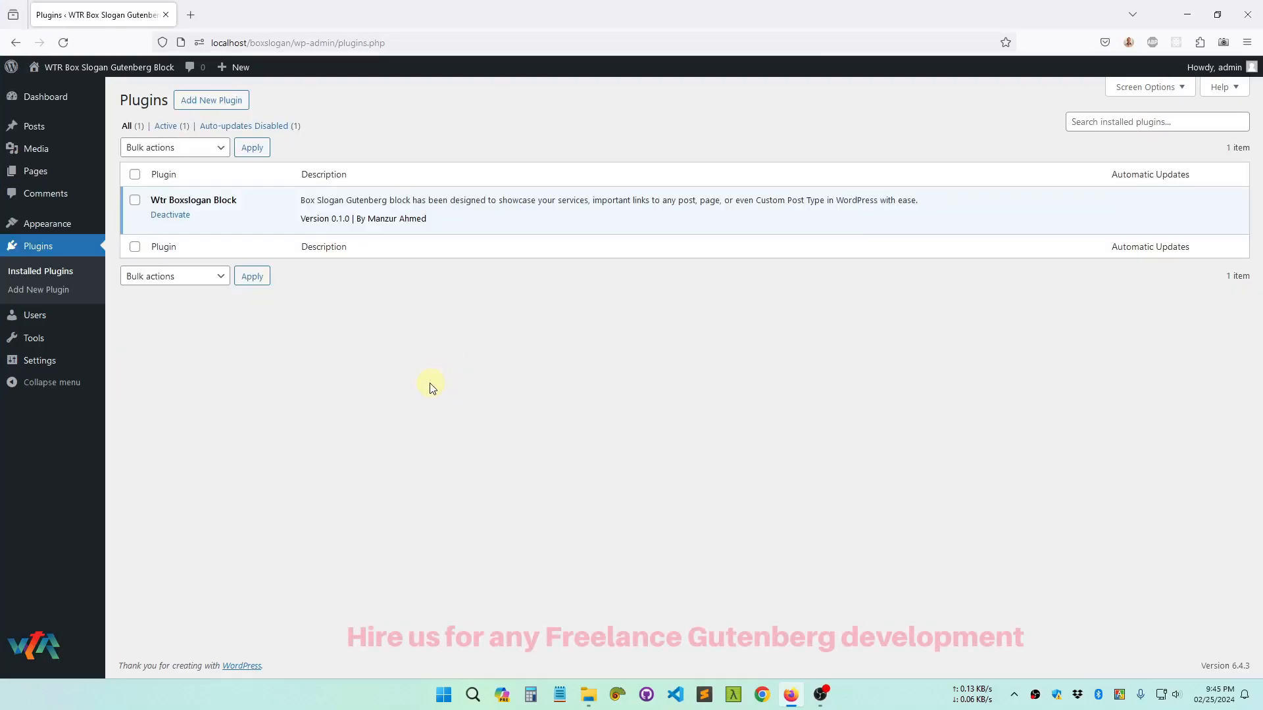
Open the "Box Slogan Gutenberg Block" post for editing and insert a Box Slogan Block below the title
{"action": "left_click", "coordinate": [51, 135]}
{"action": "left_click", "coordinate": [270, 202]}
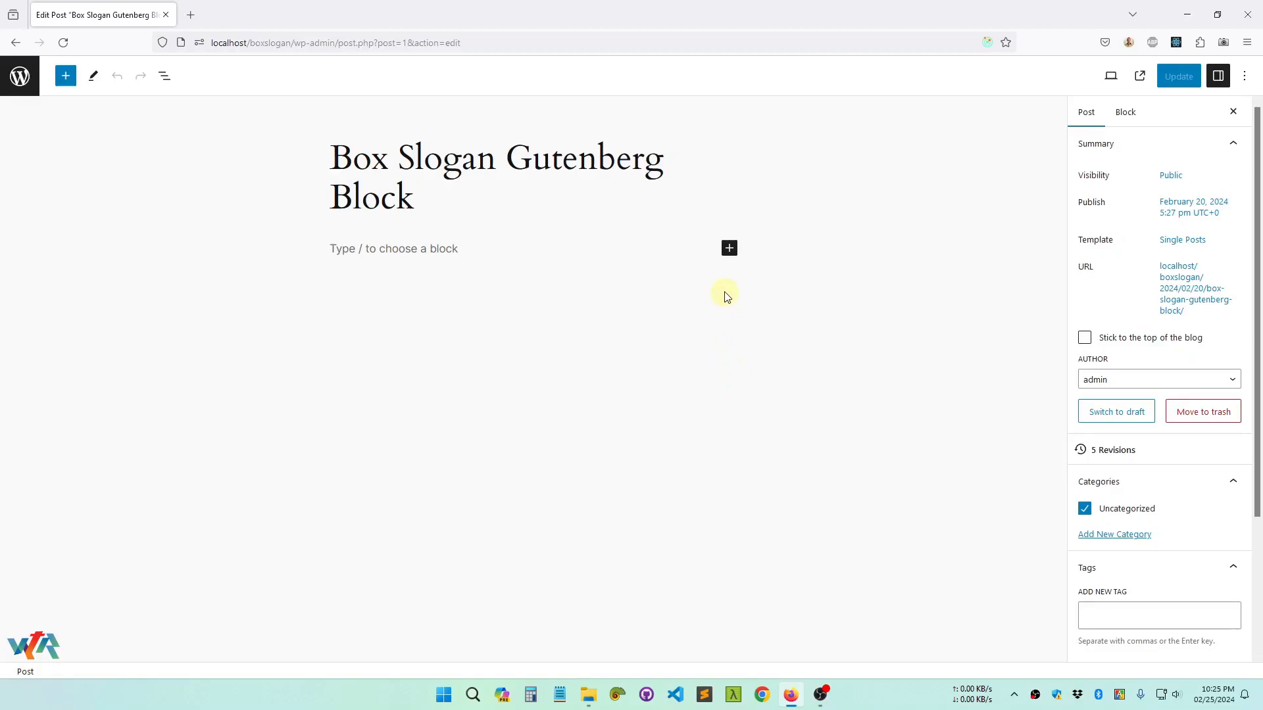
{"action": "left_click", "coordinate": [730, 255]}
{"action": "left_click", "coordinate": [728, 250]}
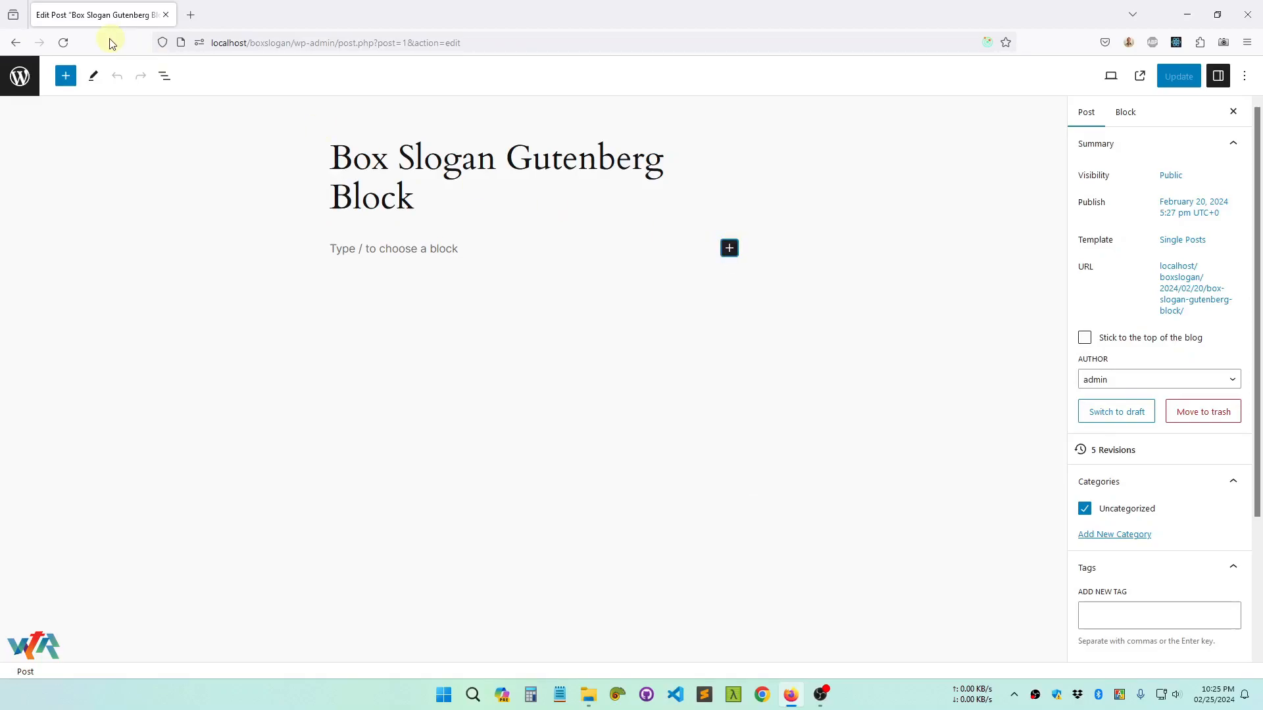
{"action": "left_click", "coordinate": [65, 80]}
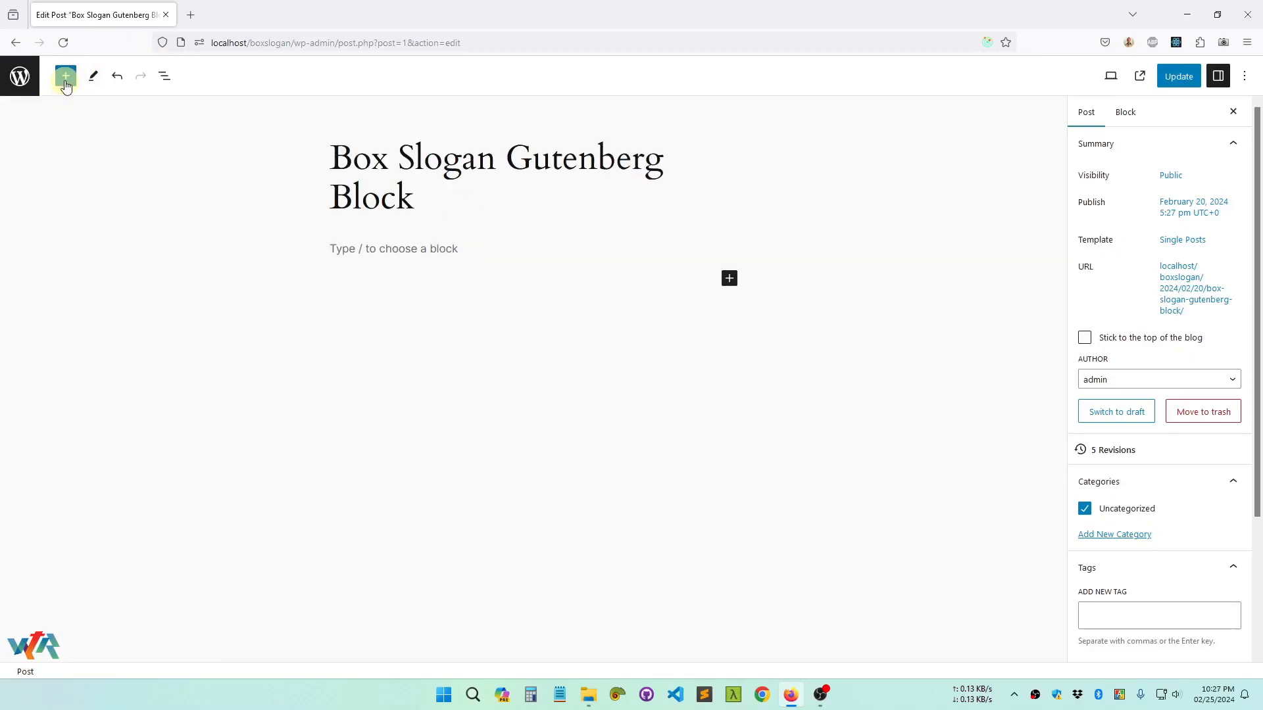
{"action": "left_click", "coordinate": [65, 82]}
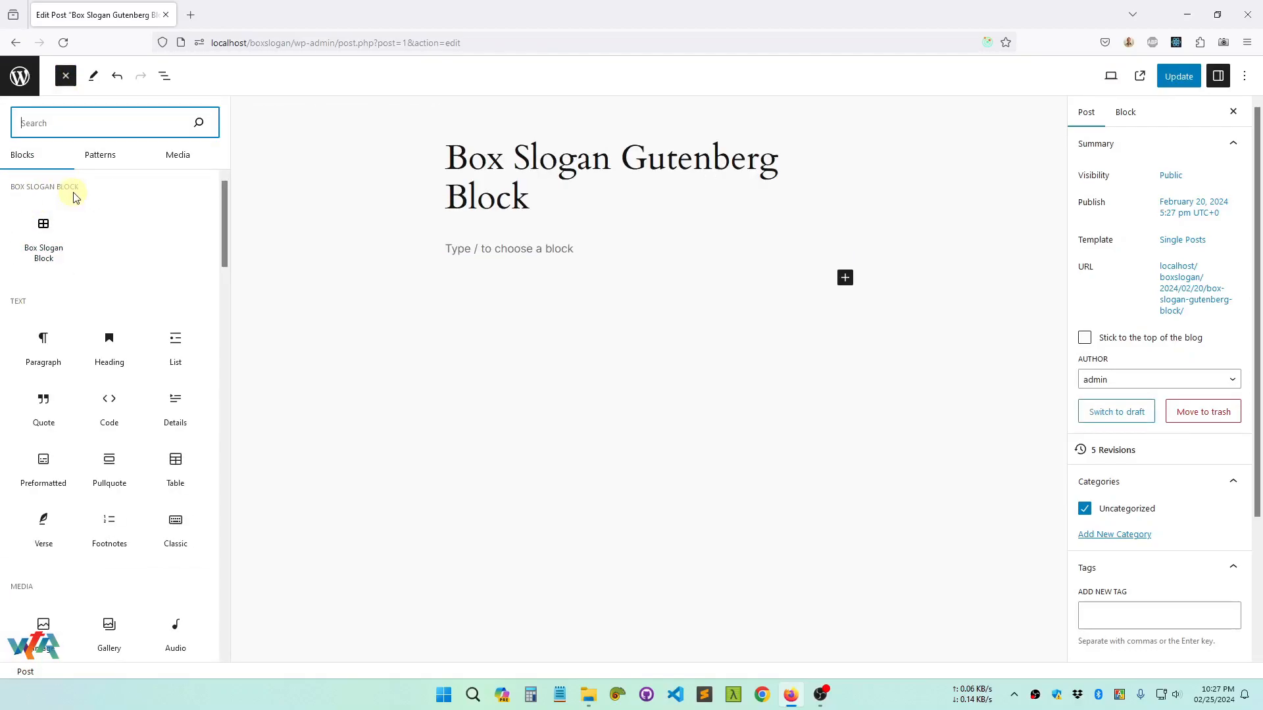
{"action": "mouse_move", "coordinate": [66, 260]}
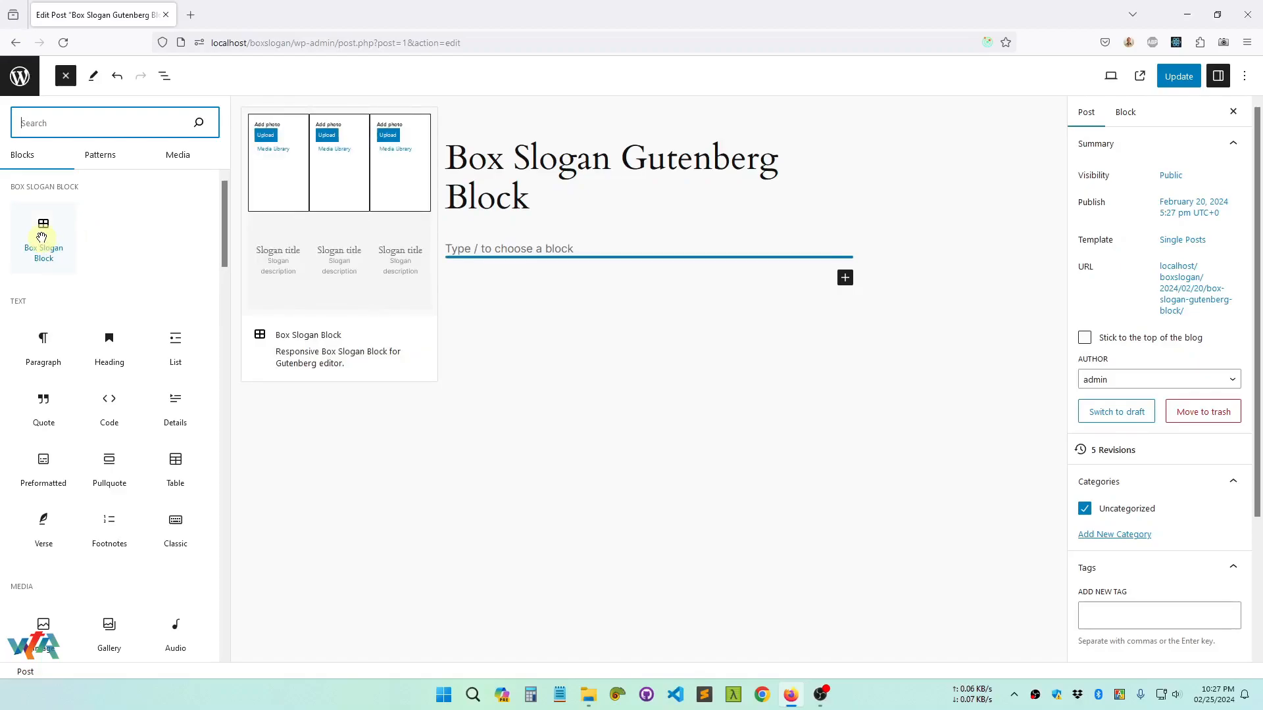
{"action": "left_click", "coordinate": [42, 244]}
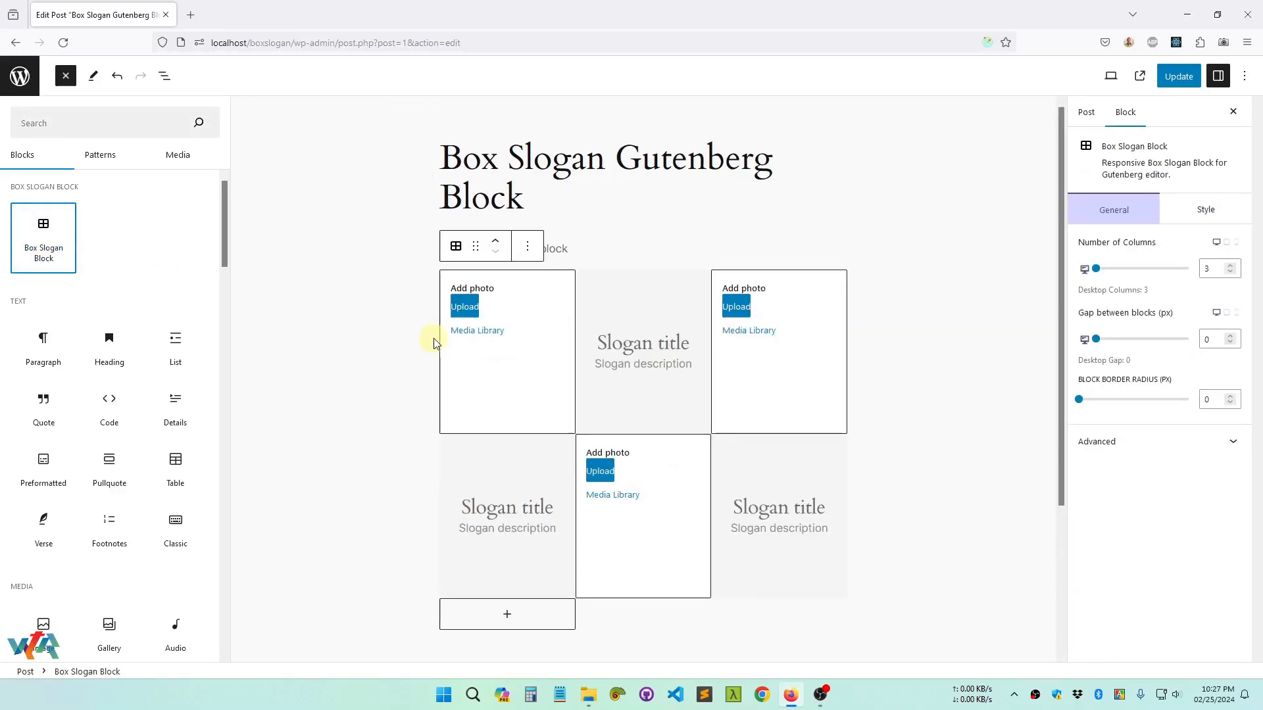
{"action": "left_click", "coordinate": [364, 330]}
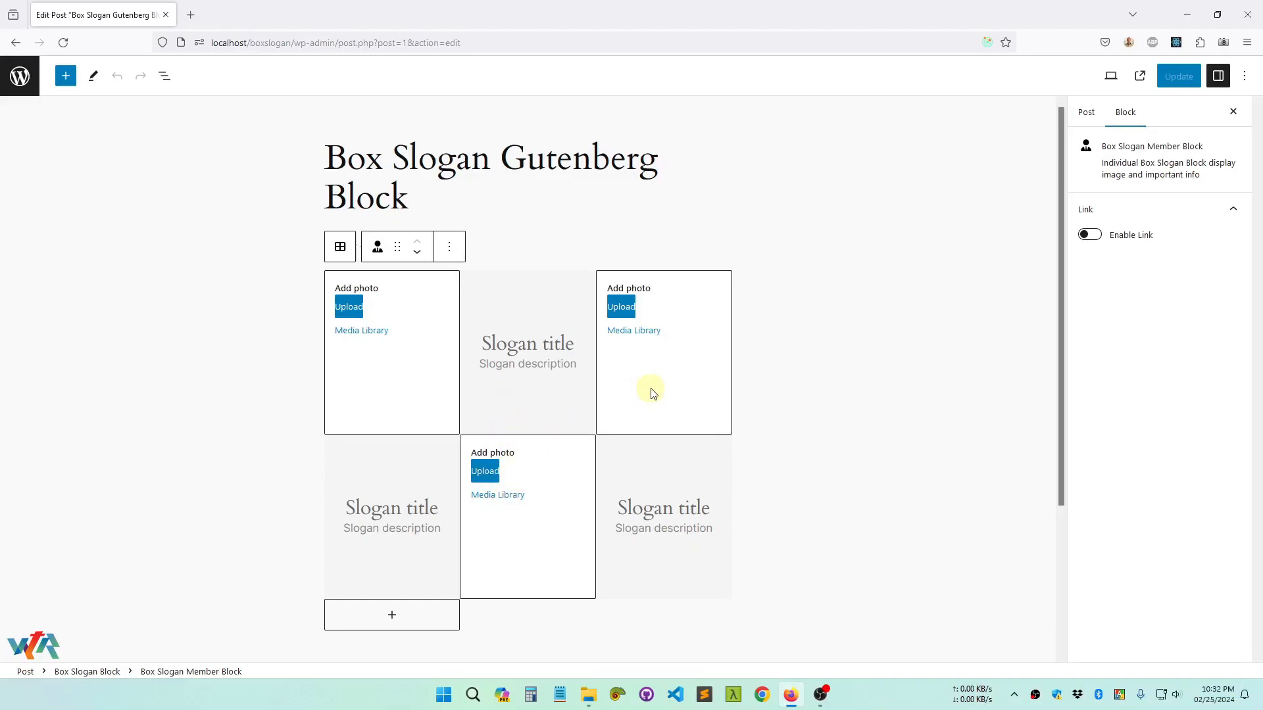
Add a fourth member block to the Box Slogan Block and delete it again
{"action": "left_click", "coordinate": [388, 625]}
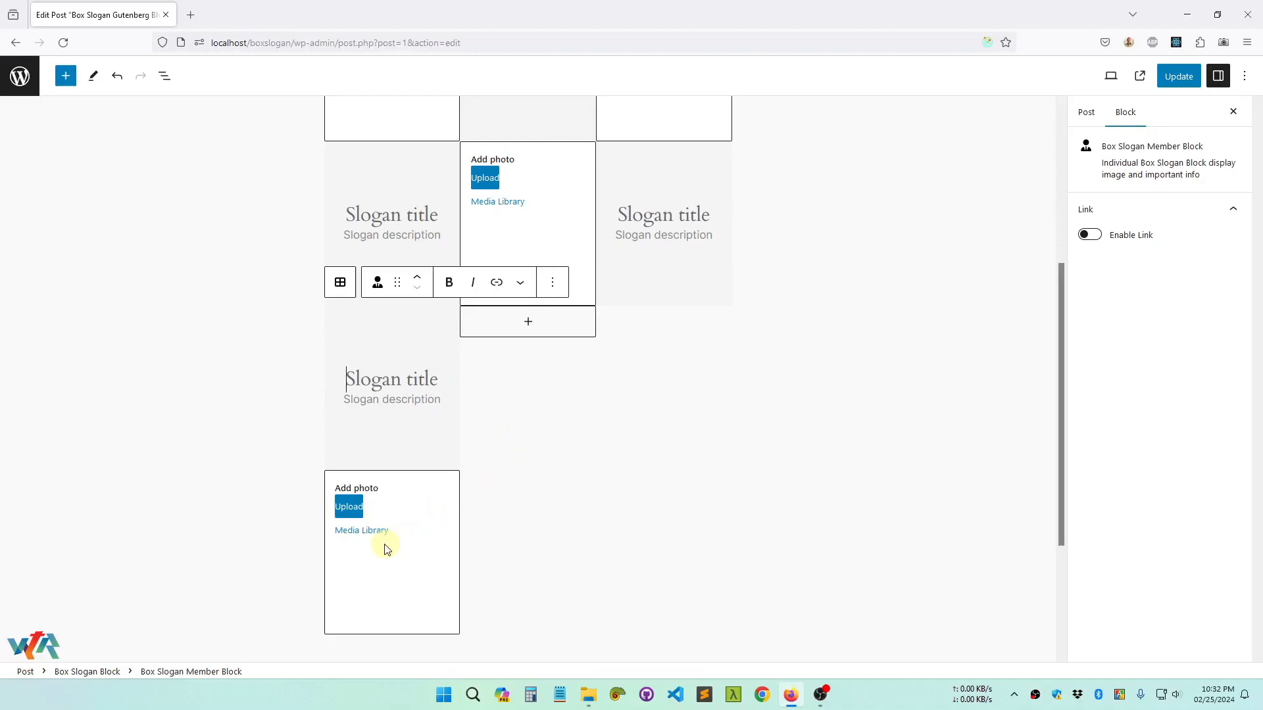
{"action": "scroll", "coordinate": [386, 548], "scroll_direction": "up", "scroll_amount": 1}
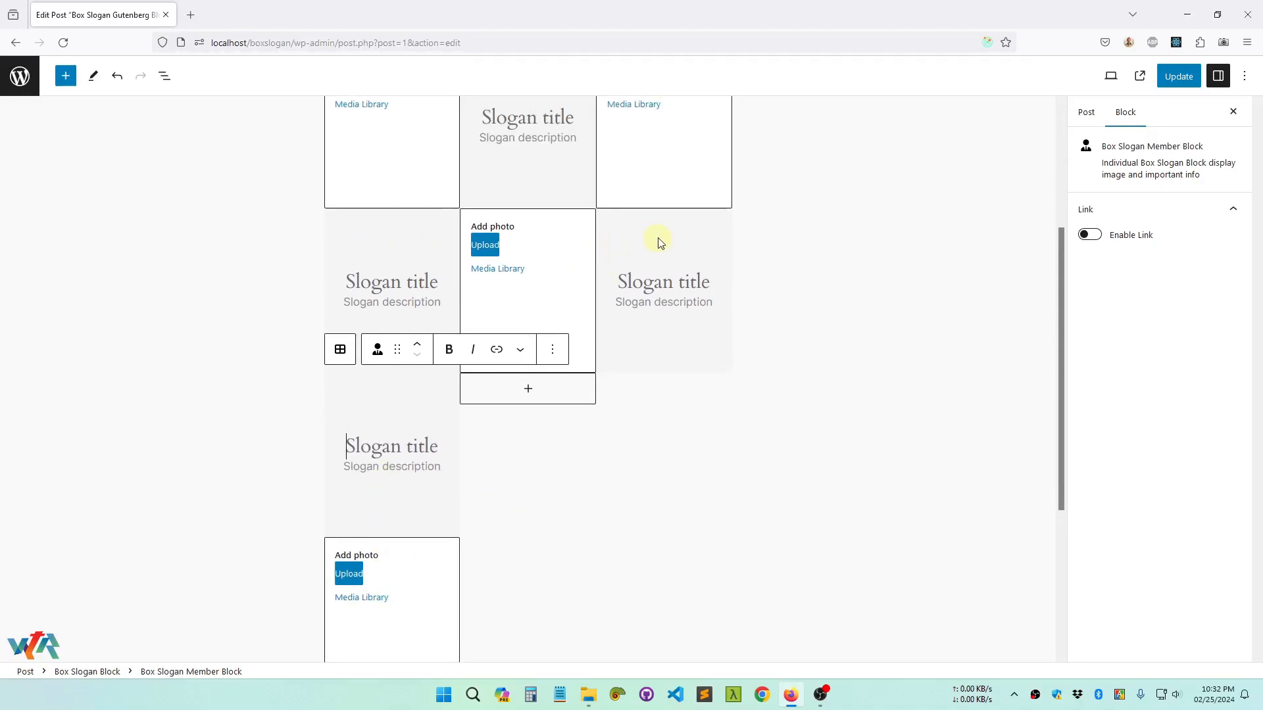
{"action": "scroll", "coordinate": [655, 274], "scroll_direction": "up", "scroll_amount": 1}
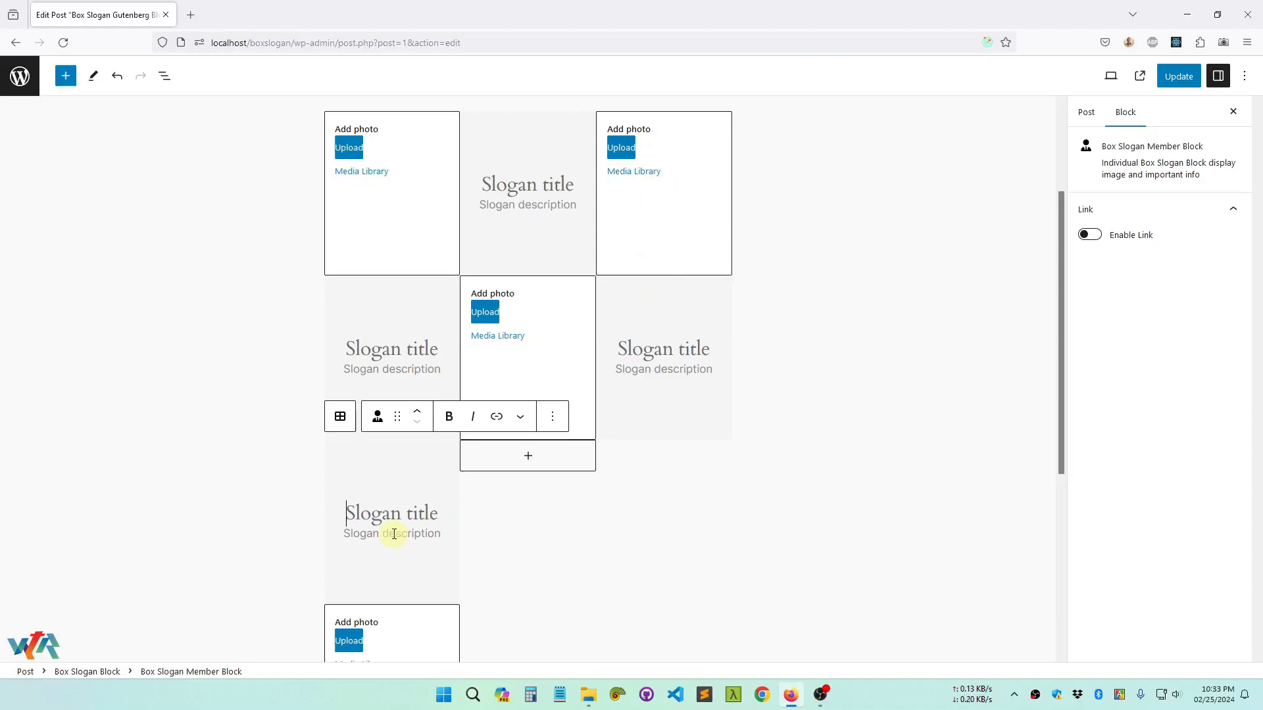
{"action": "scroll", "coordinate": [388, 540], "scroll_direction": "down", "scroll_amount": 1}
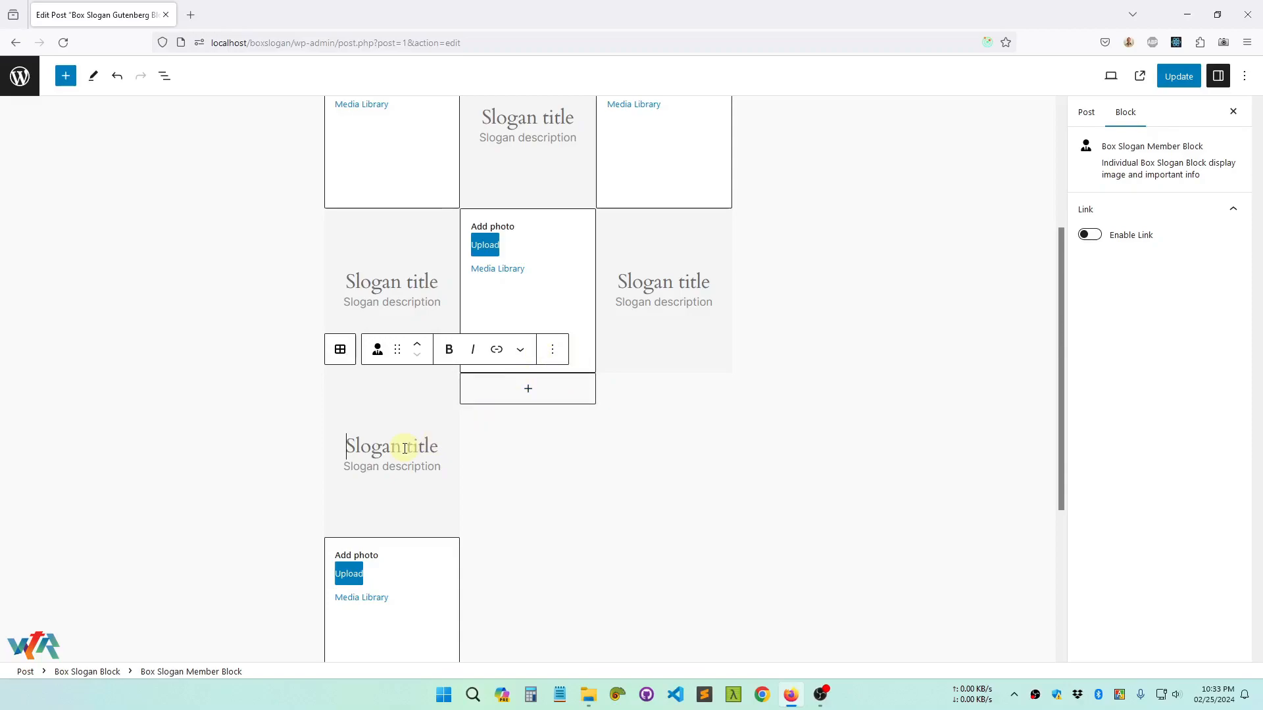
{"action": "left_click", "coordinate": [556, 352]}
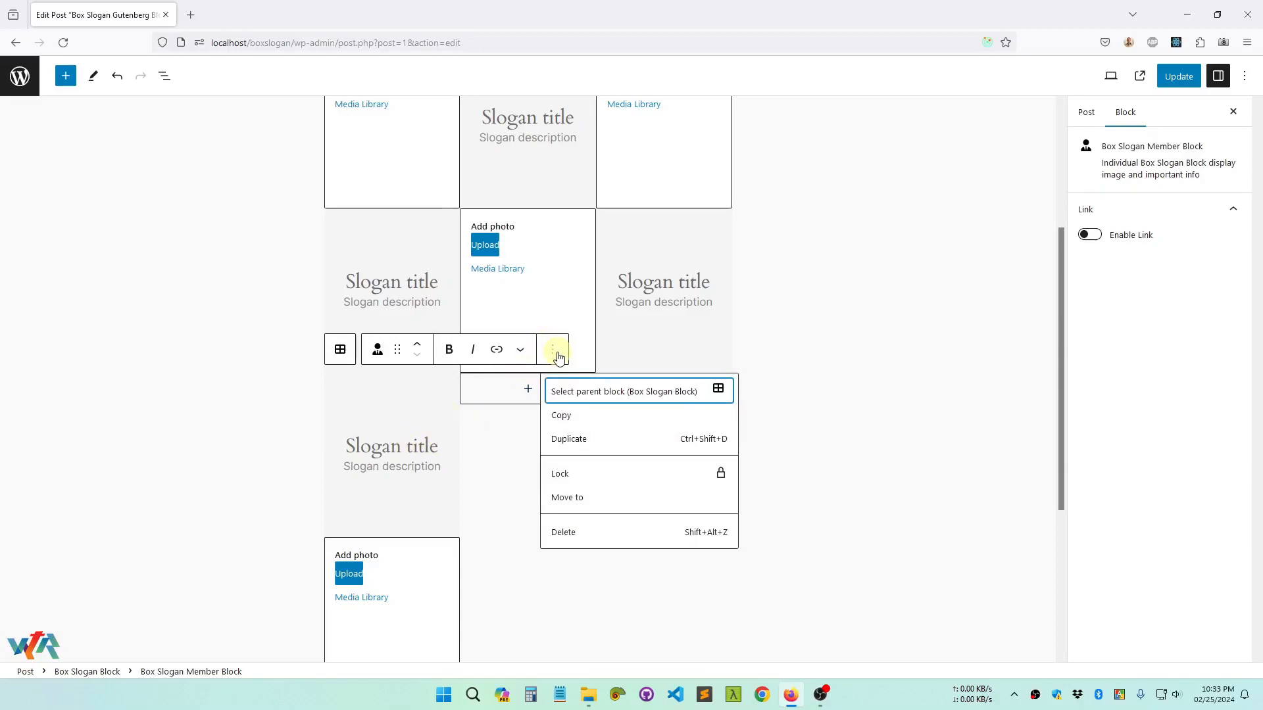
{"action": "left_click", "coordinate": [563, 538]}
Set the first member block's photo to pen-7.jpg from the media library
{"action": "scroll", "coordinate": [600, 412], "scroll_direction": "up", "scroll_amount": 2}
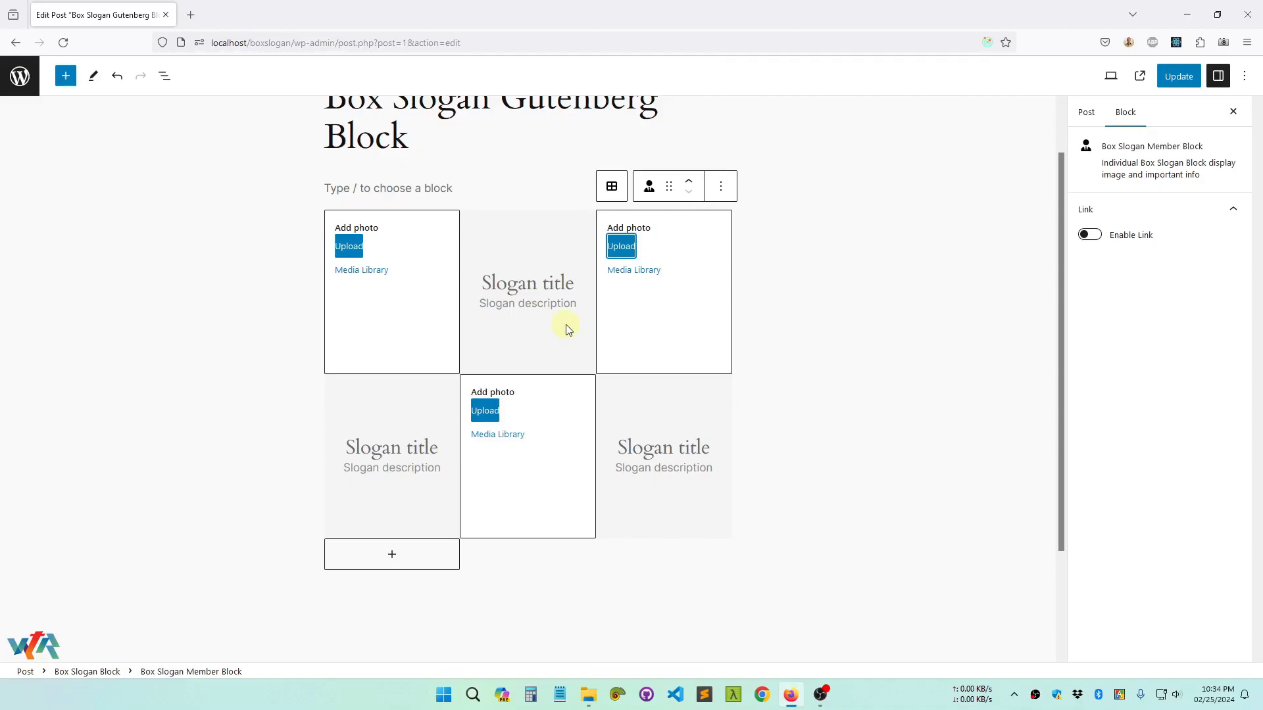
{"action": "left_click", "coordinate": [381, 306]}
{"action": "left_click", "coordinate": [371, 271]}
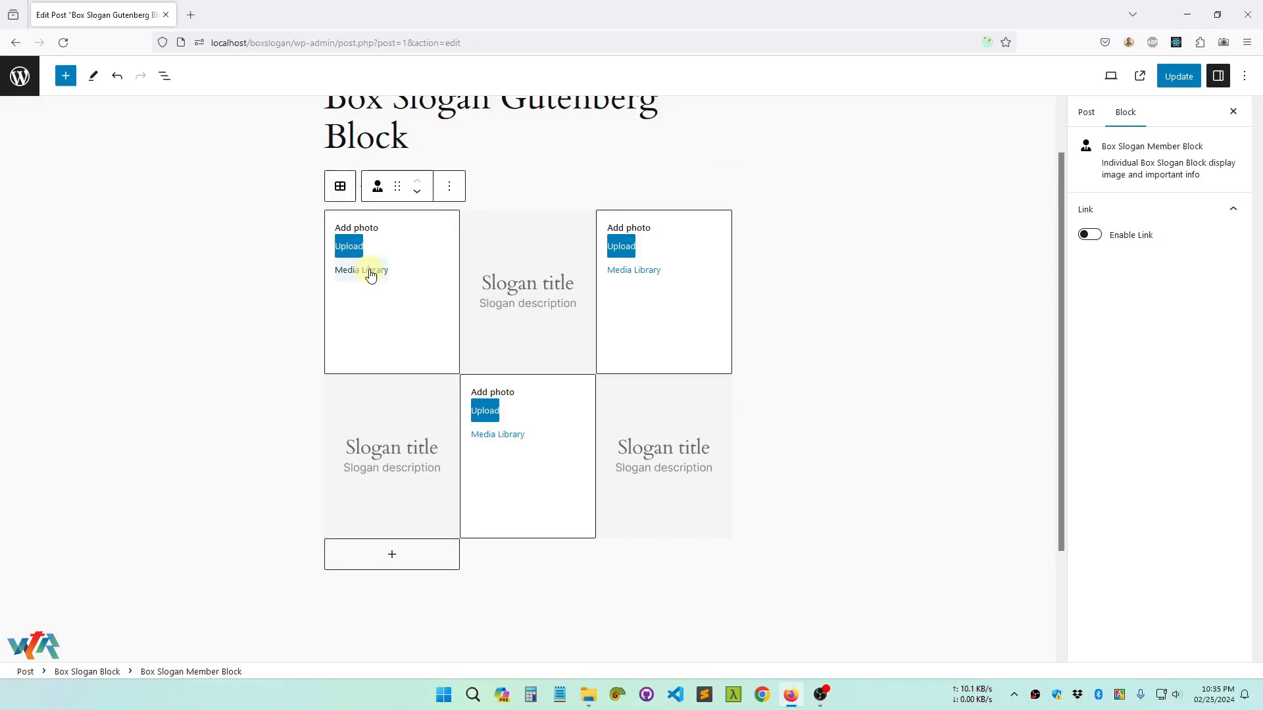
{"action": "left_click", "coordinate": [90, 246]}
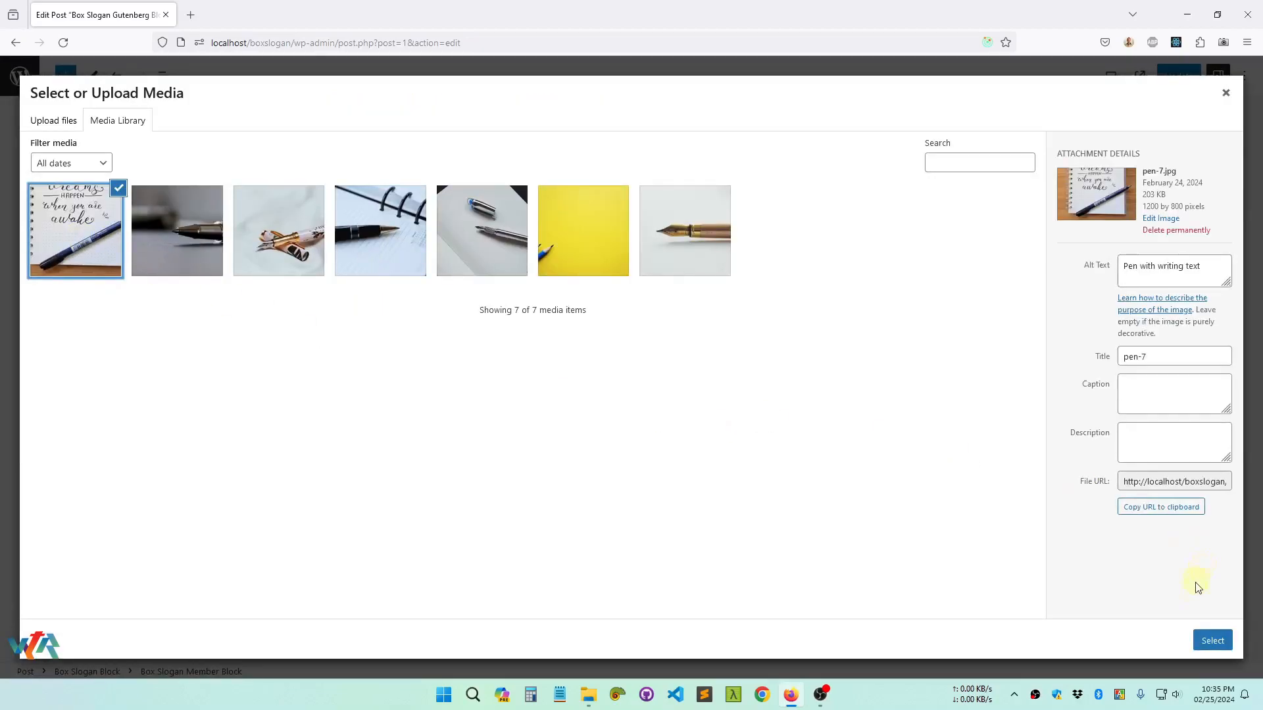
{"action": "left_click", "coordinate": [1212, 641]}
Enter "Title 1" as the first member block's slogan title and "Description 1" as its description
{"action": "left_click", "coordinate": [421, 447]}
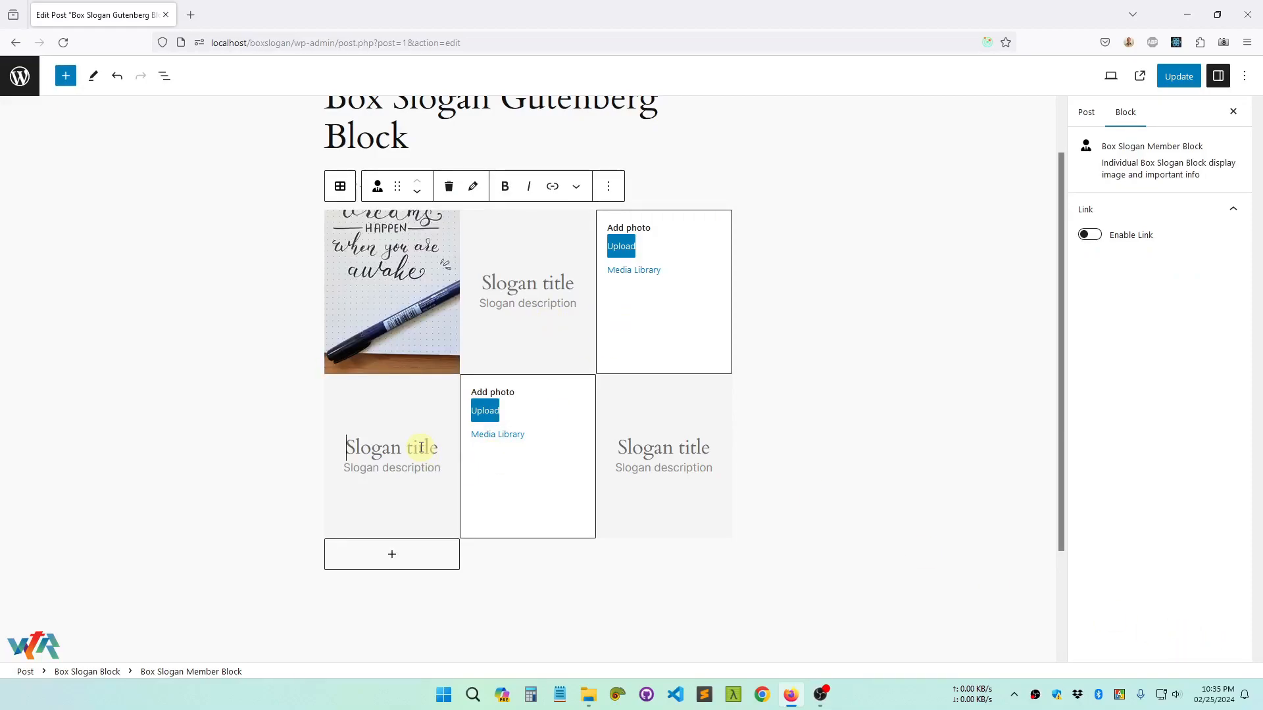
{"action": "type", "text": "TItle"}
{"action": "key", "text": "BackSpace"}
{"action": "key", "text": "BackSpace"}
{"action": "key", "text": "BackSpace"}
{"action": "key", "text": "BackSpace"}
{"action": "type", "text": "itle 1 "}
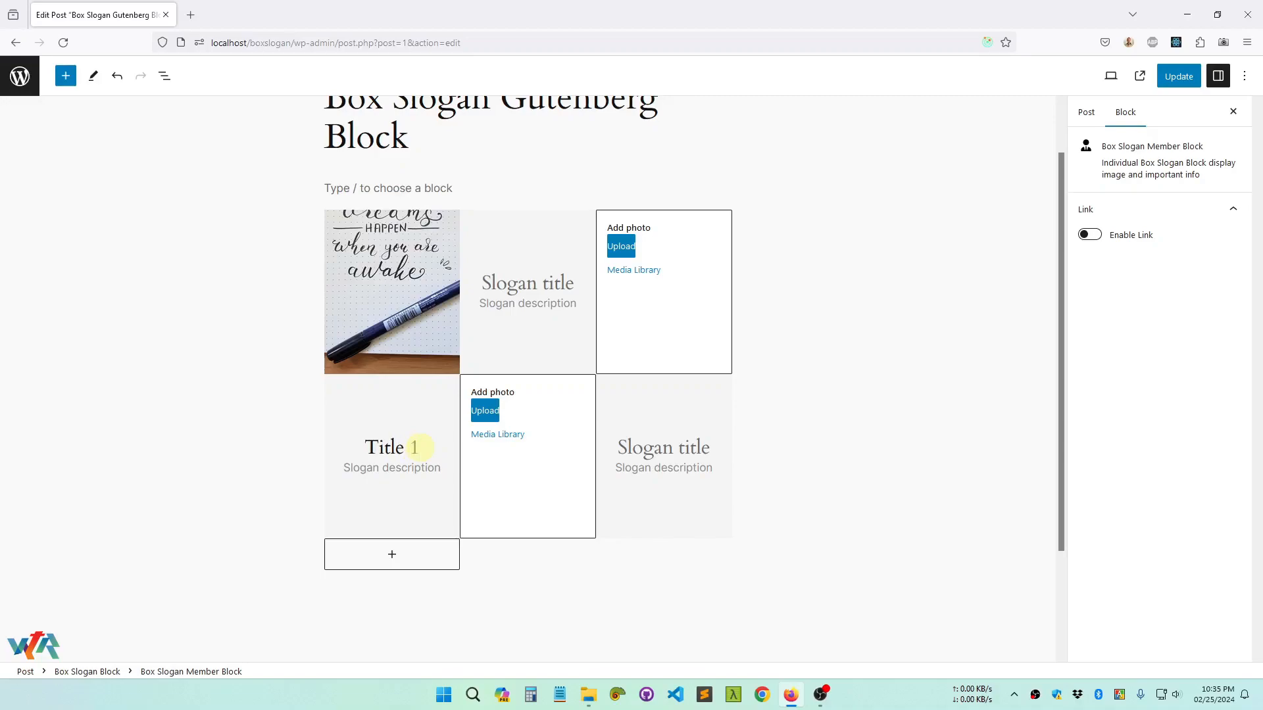
{"action": "type", "text": "Description 1"}
Set the second member block's photo to the dark grey close-up of a pen tip from the media library
{"action": "left_click", "coordinate": [518, 446]}
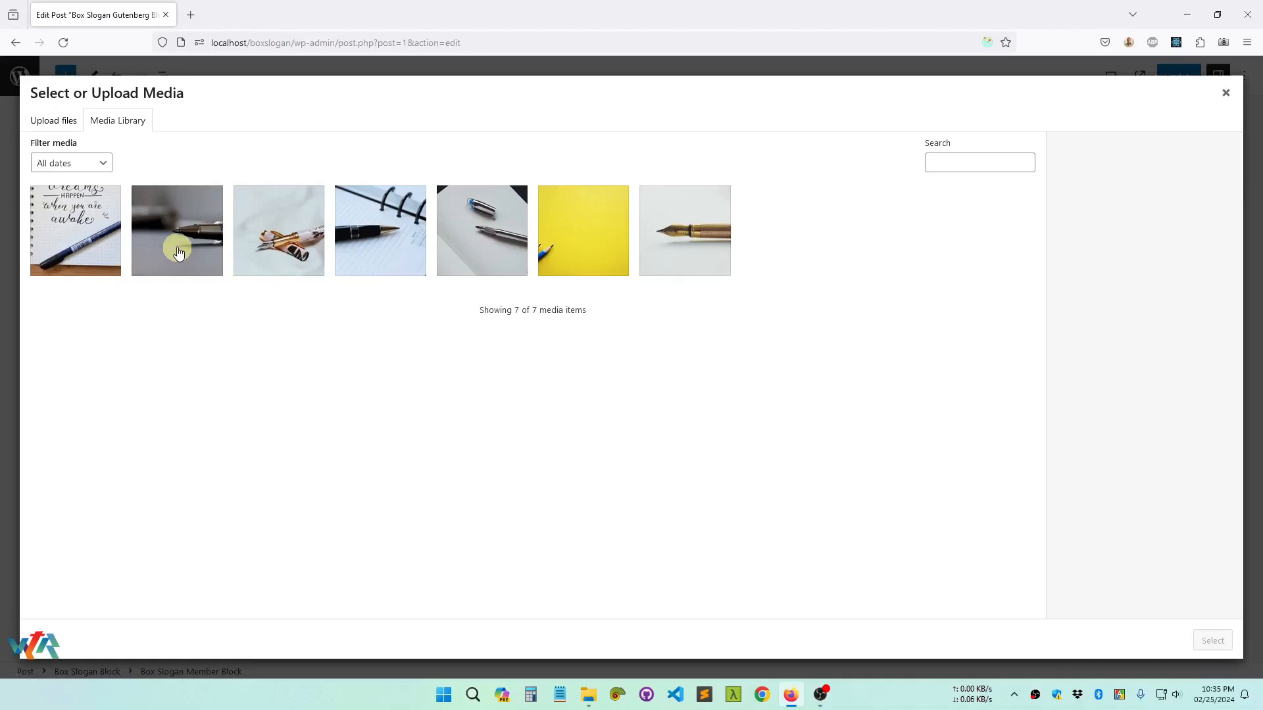
{"action": "left_click", "coordinate": [178, 252]}
{"action": "left_click", "coordinate": [1211, 640]}
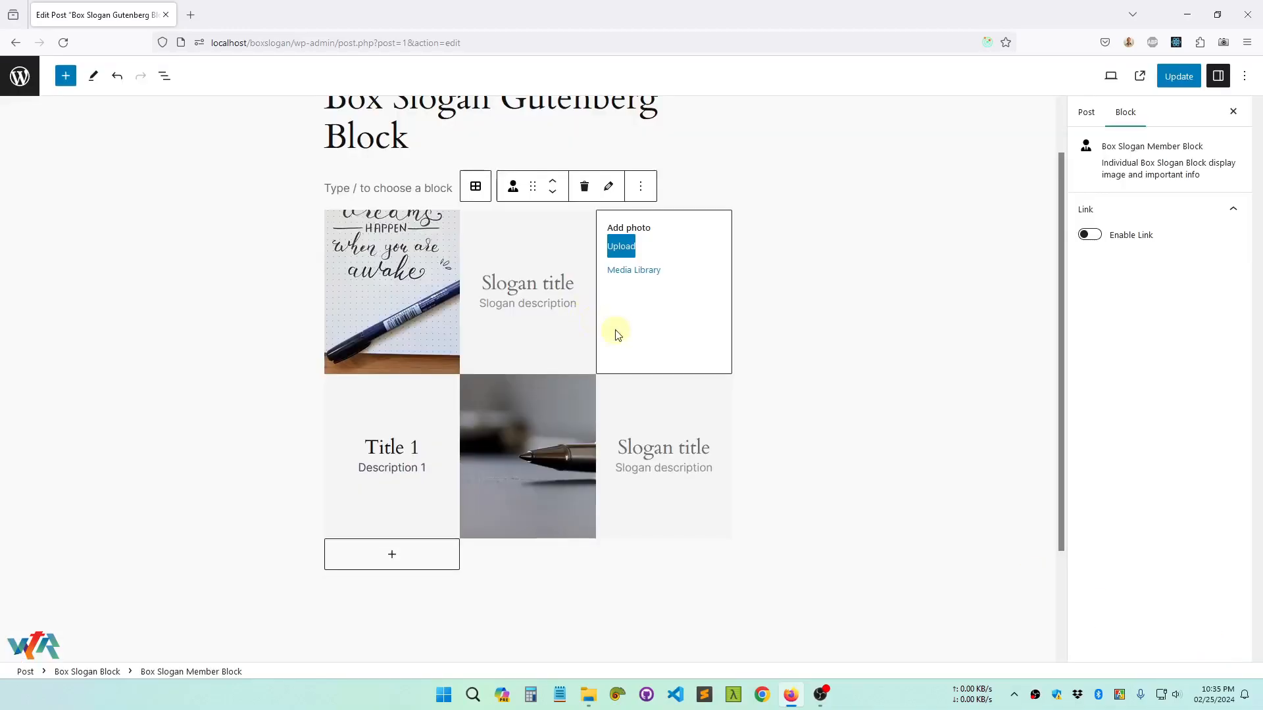
Enter "Title 2" as the second member block's slogan title and "Description" as its description
{"action": "left_click", "coordinate": [522, 282]}
{"action": "type", "text": "Title 2"}
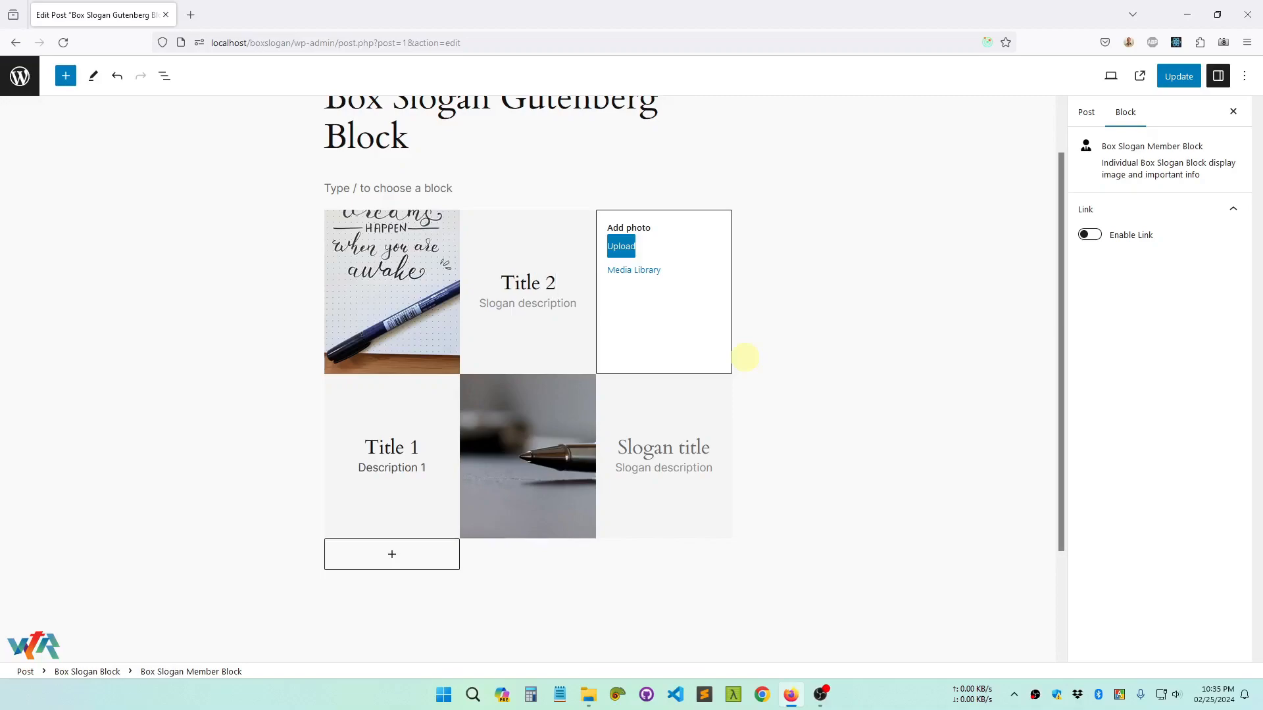
{"action": "key", "text": "Tab"}
{"action": "type", "text": "Description"}
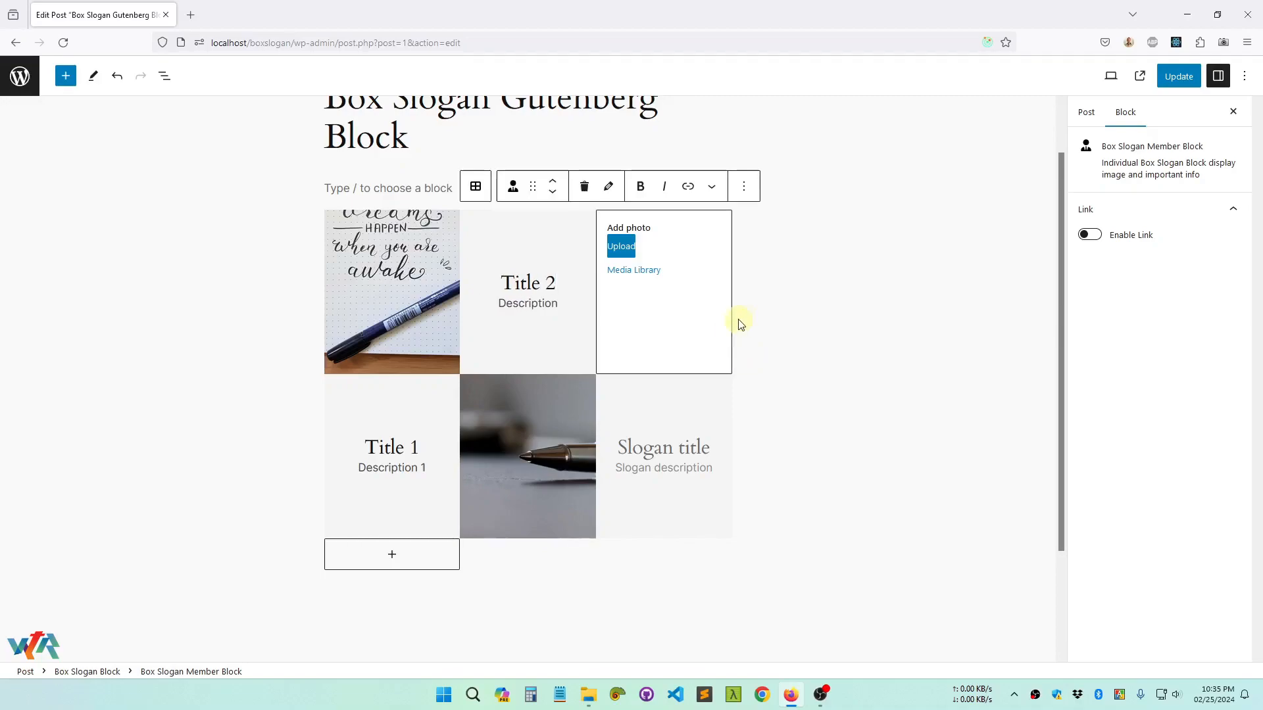
Set the third member block's photo to pen-5.jpg from the media library
{"action": "left_click", "coordinate": [657, 275]}
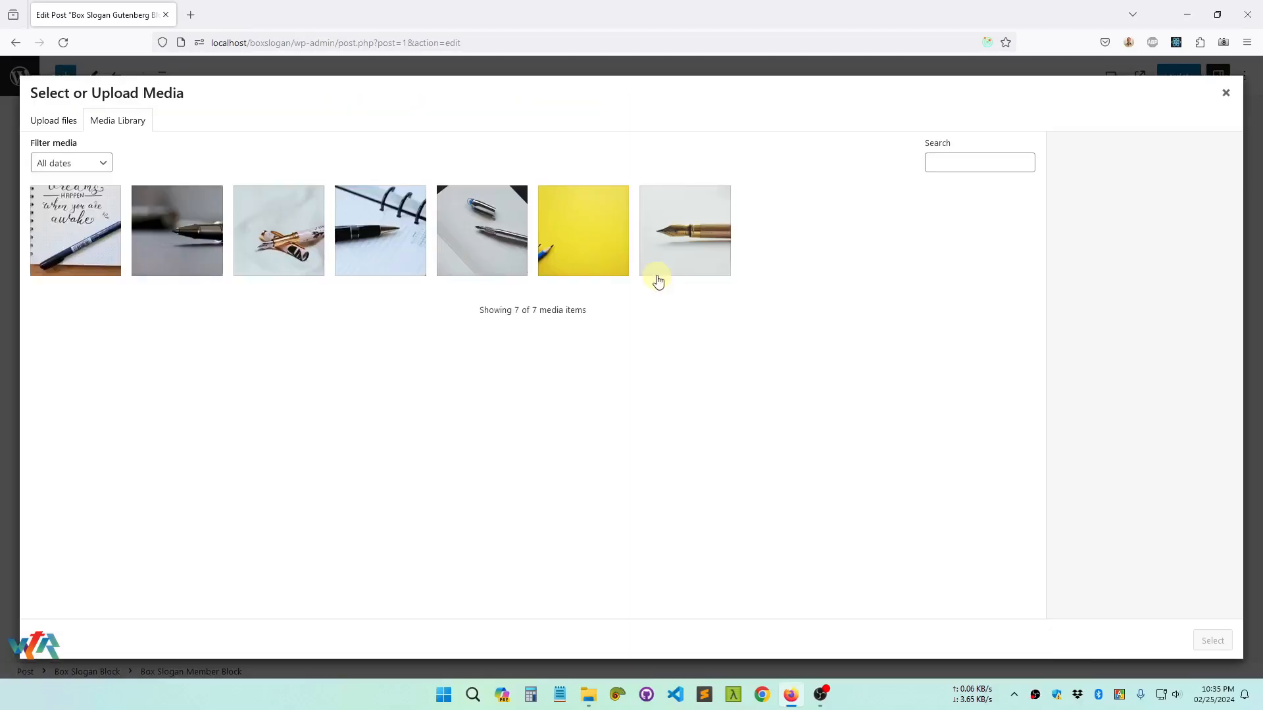
{"action": "left_click", "coordinate": [296, 248]}
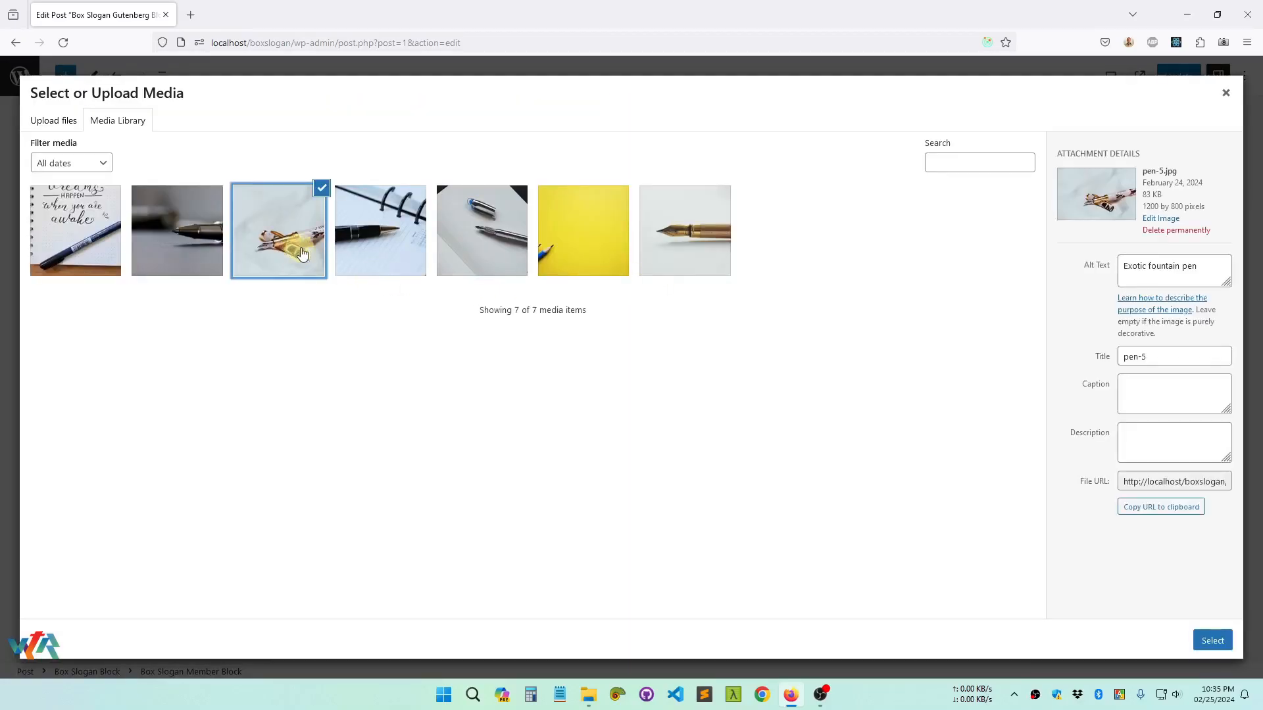
{"action": "left_click", "coordinate": [1213, 644]}
Enter "Title 3" as the third member block's slogan title and "Description" as its description
{"action": "left_click", "coordinate": [671, 450]}
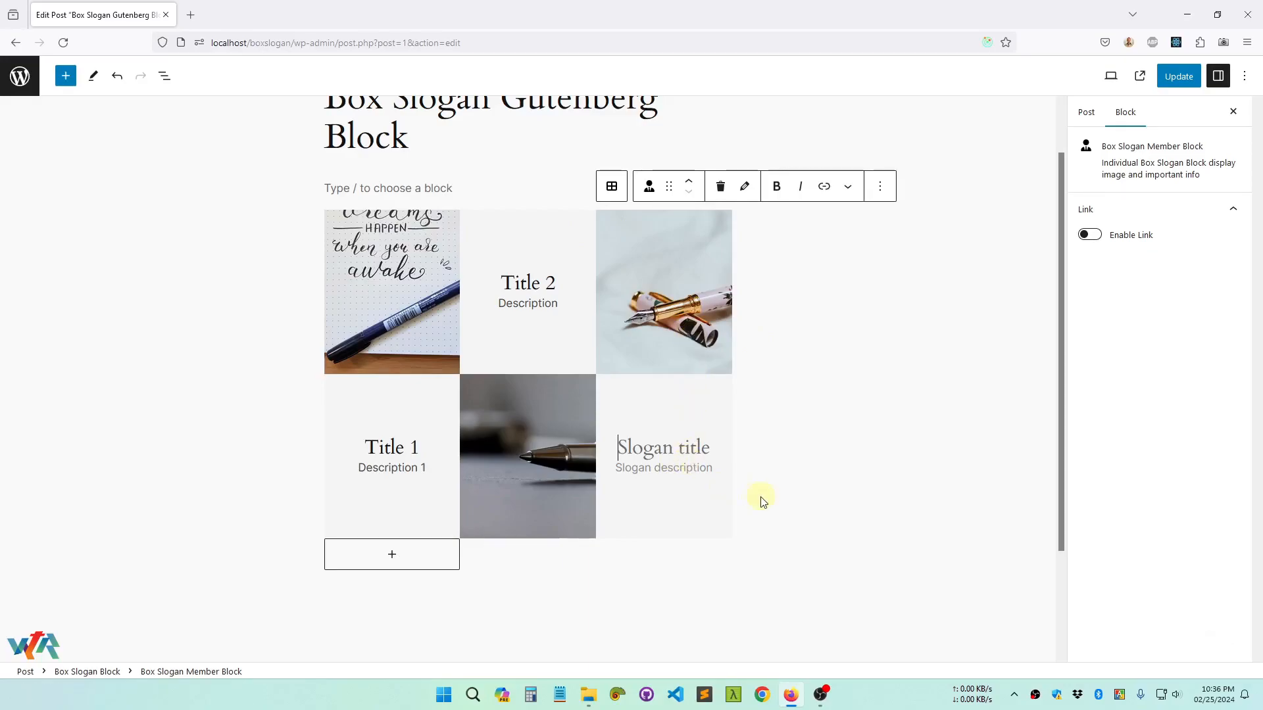
{"action": "type", "text": "Tit"}
{"action": "type", "text": "l"}
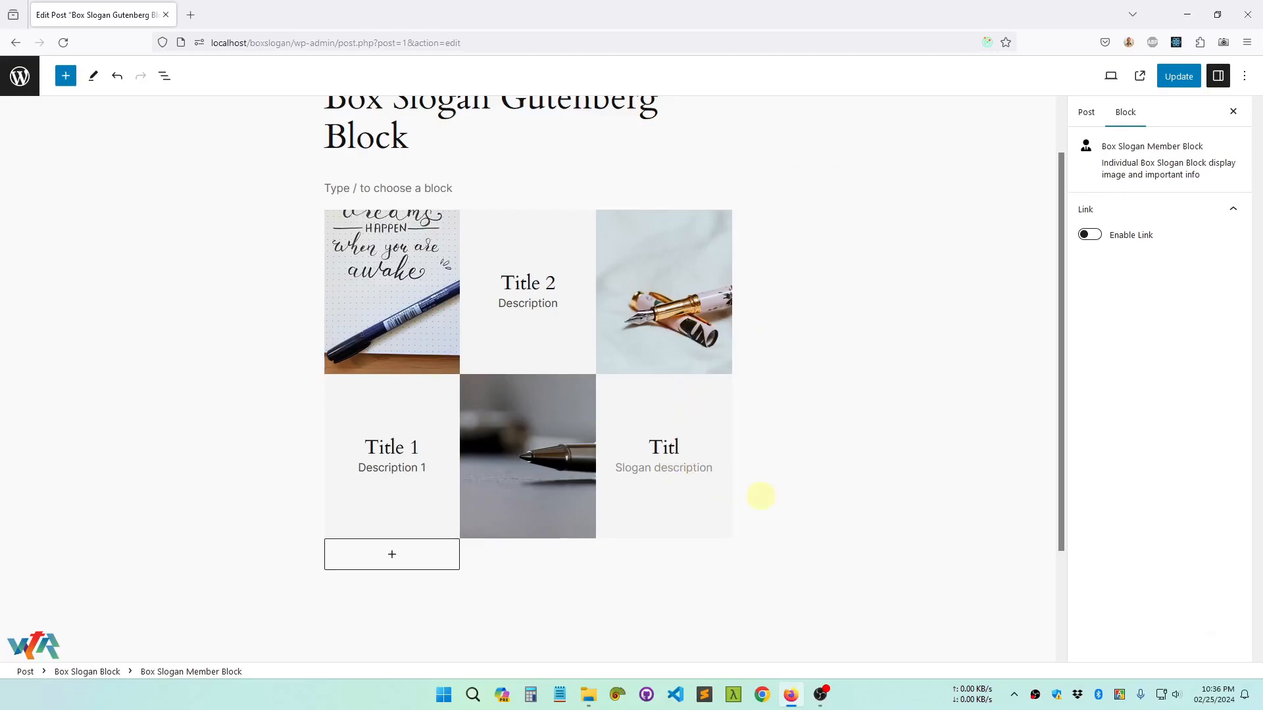
{"action": "type", "text": "e 3"}
{"action": "key", "text": "Tab"}
{"action": "type", "text": "Desc"}
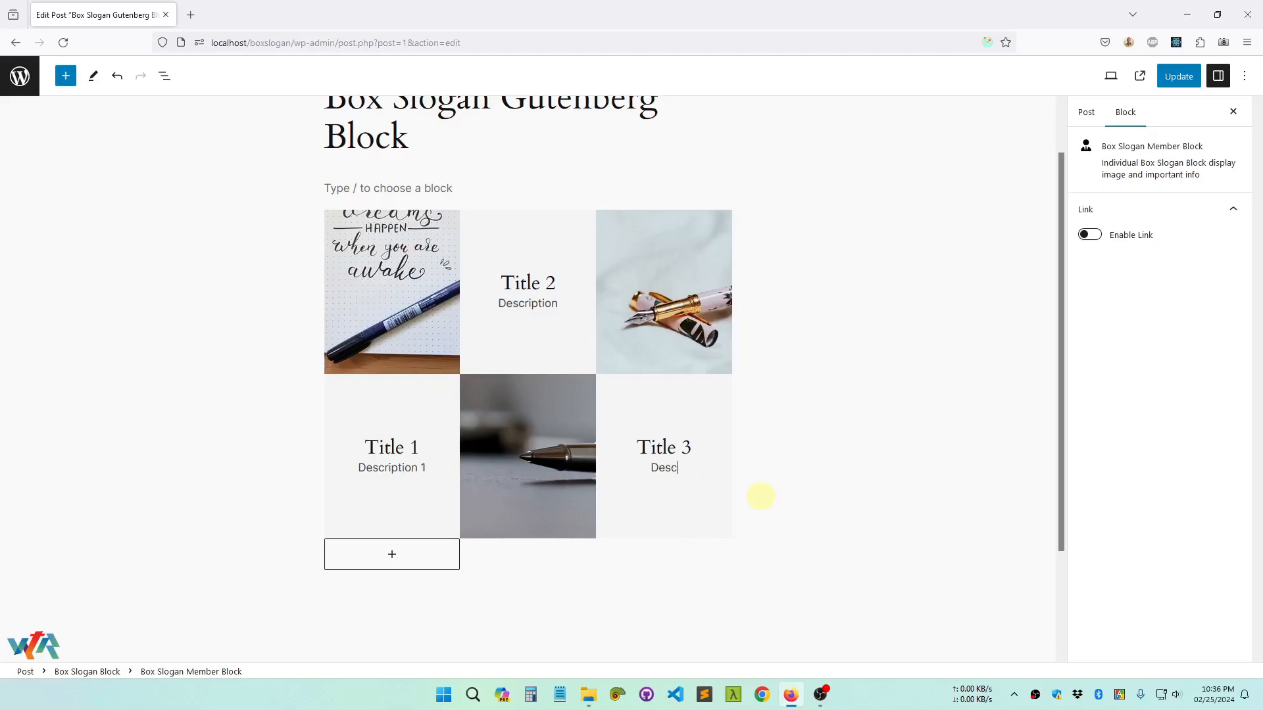
{"action": "type", "text": "ription"}
Update the post and check its published page before returning to the editor
{"action": "left_click", "coordinate": [1175, 76]}
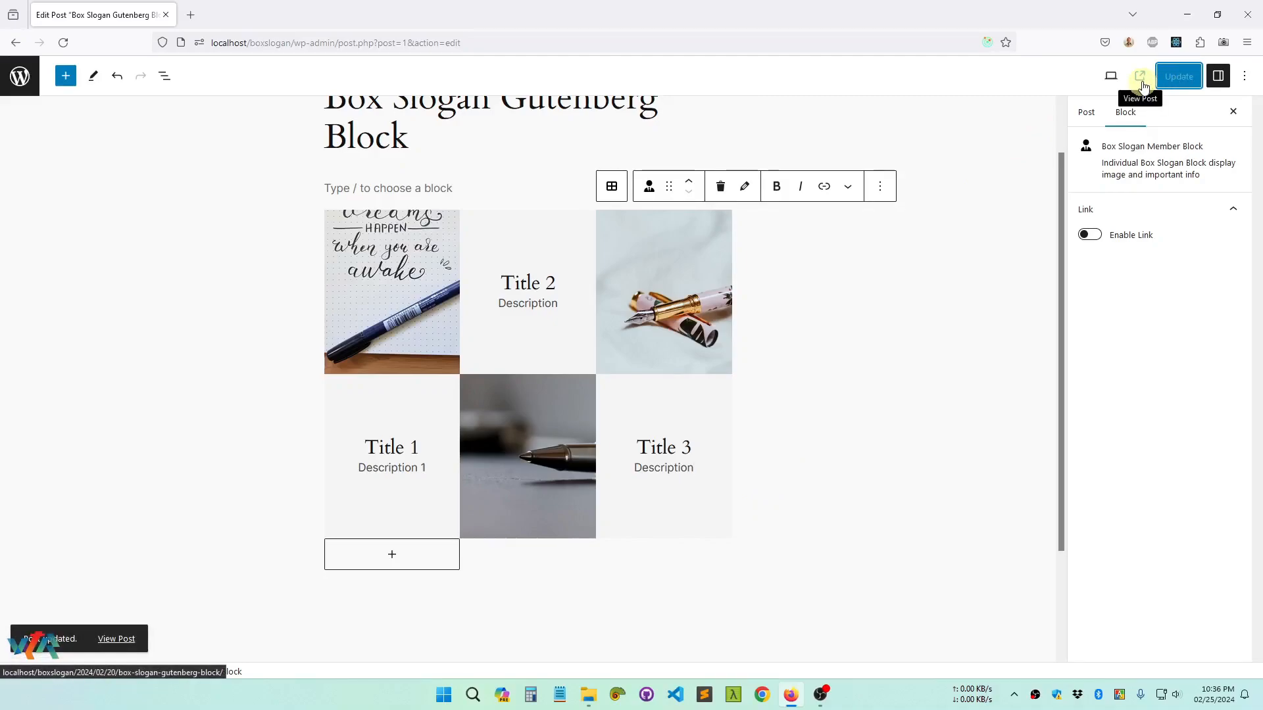
{"action": "left_click", "coordinate": [1141, 77]}
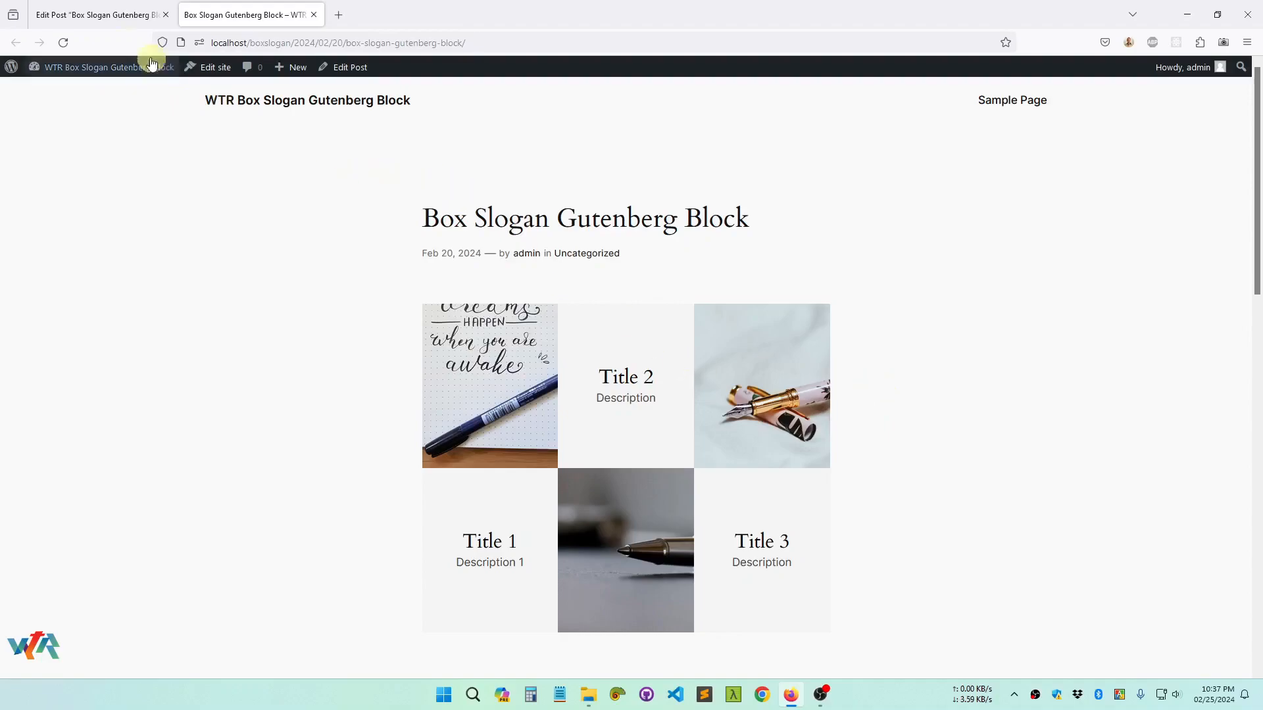
{"action": "left_click", "coordinate": [95, 16]}
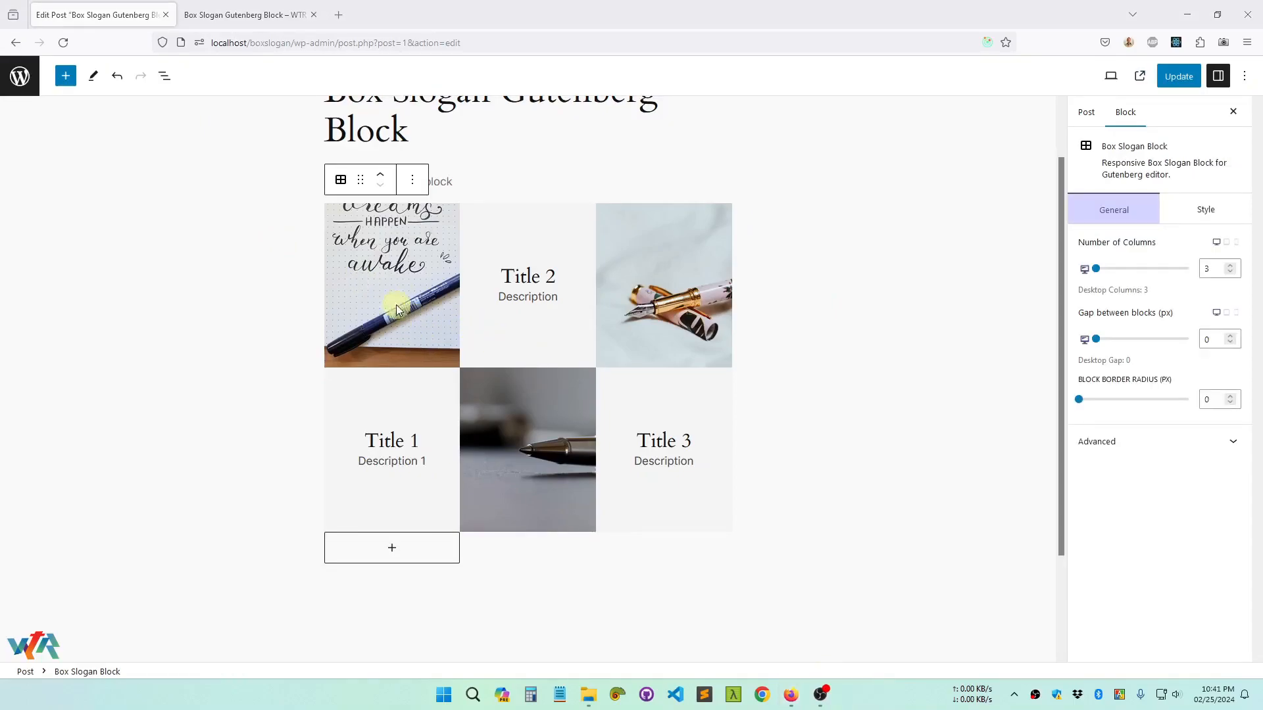
Select the parent Box Slogan Block and add a fourth member block below the existing three
{"action": "left_click", "coordinate": [381, 268]}
{"action": "left_click", "coordinate": [340, 181]}
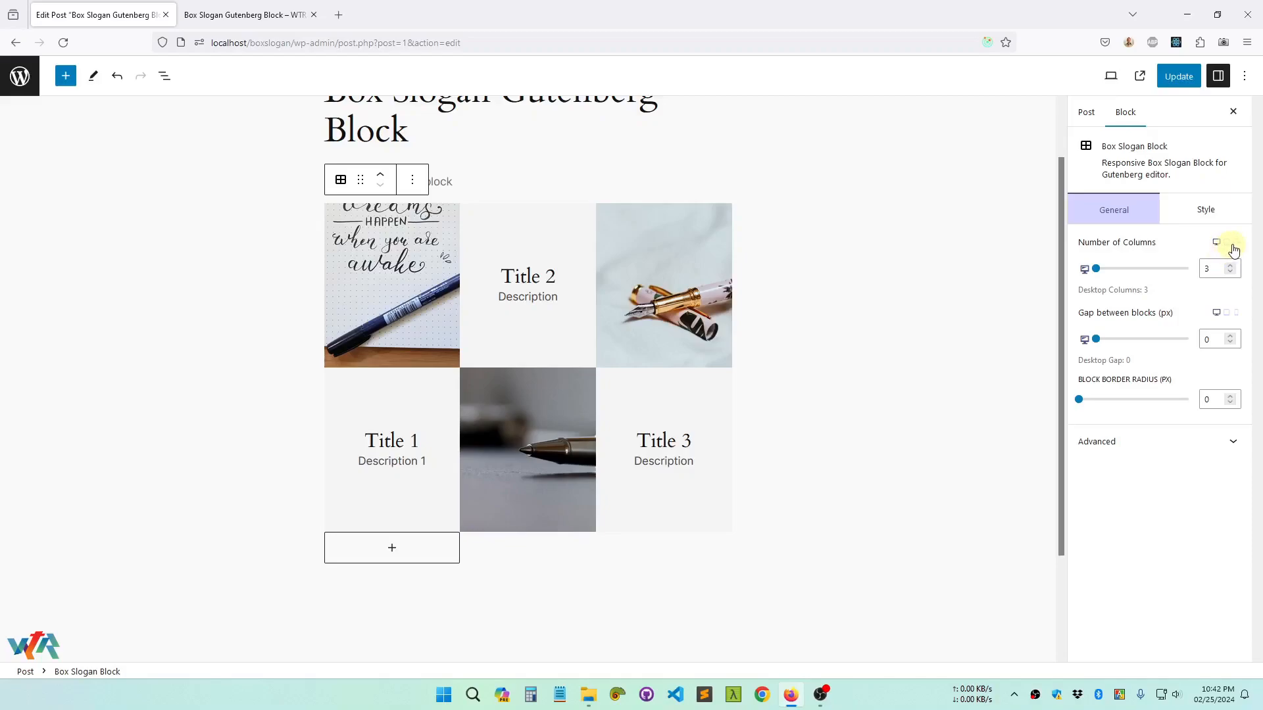
{"action": "left_click", "coordinate": [392, 557]}
{"action": "scroll", "coordinate": [442, 559], "scroll_direction": "down", "scroll_amount": 3}
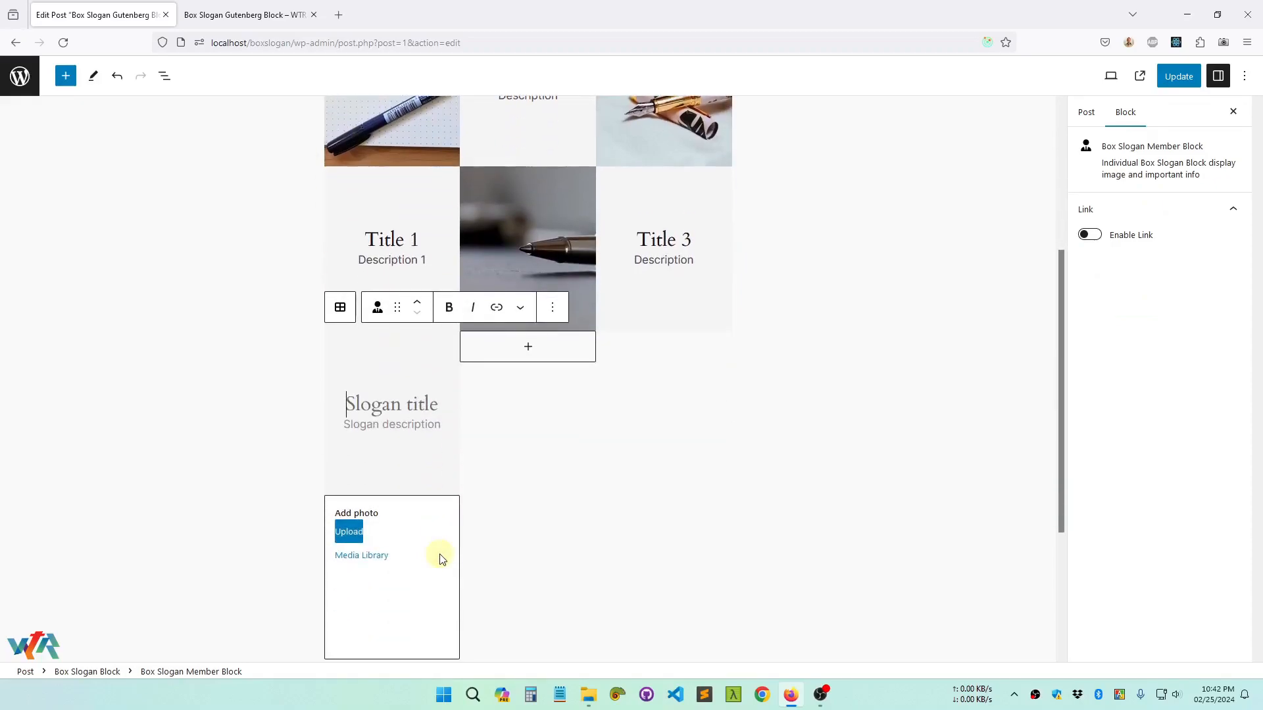
Set the fourth member block's photo to the plain yellow image from the media library
{"action": "left_click", "coordinate": [372, 557]}
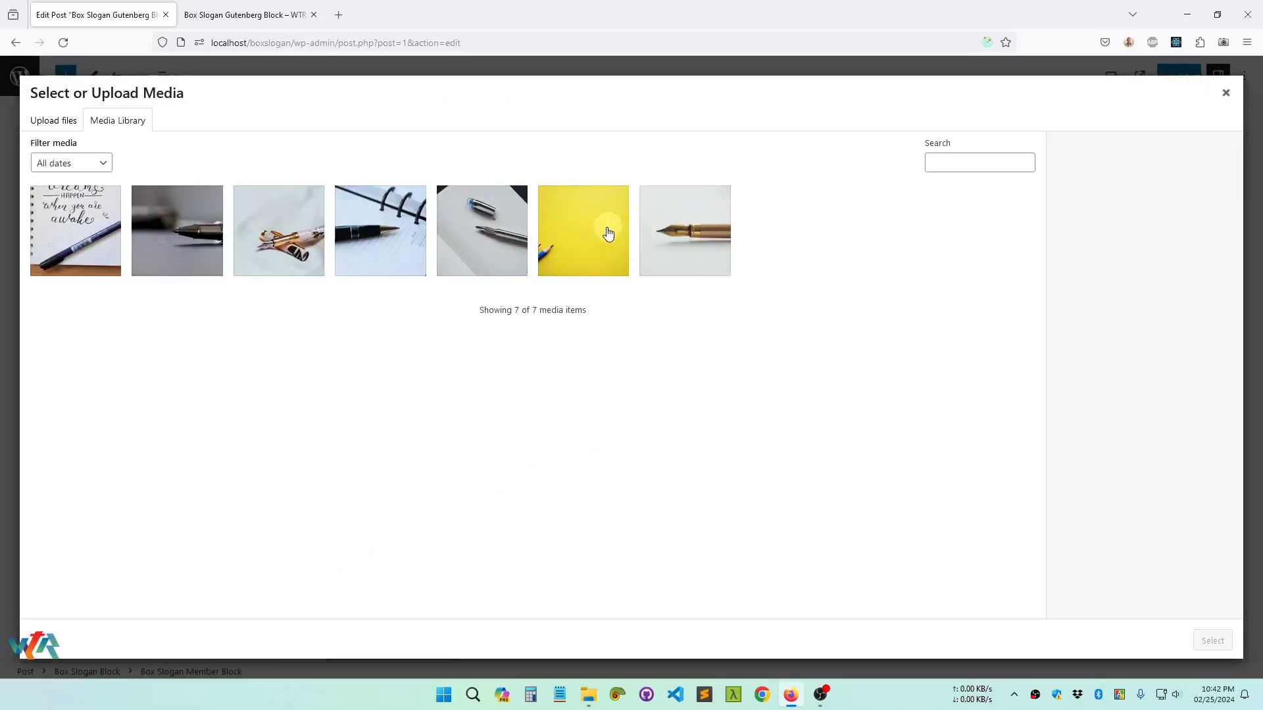
{"action": "left_click", "coordinate": [595, 243]}
{"action": "left_click", "coordinate": [1212, 640]}
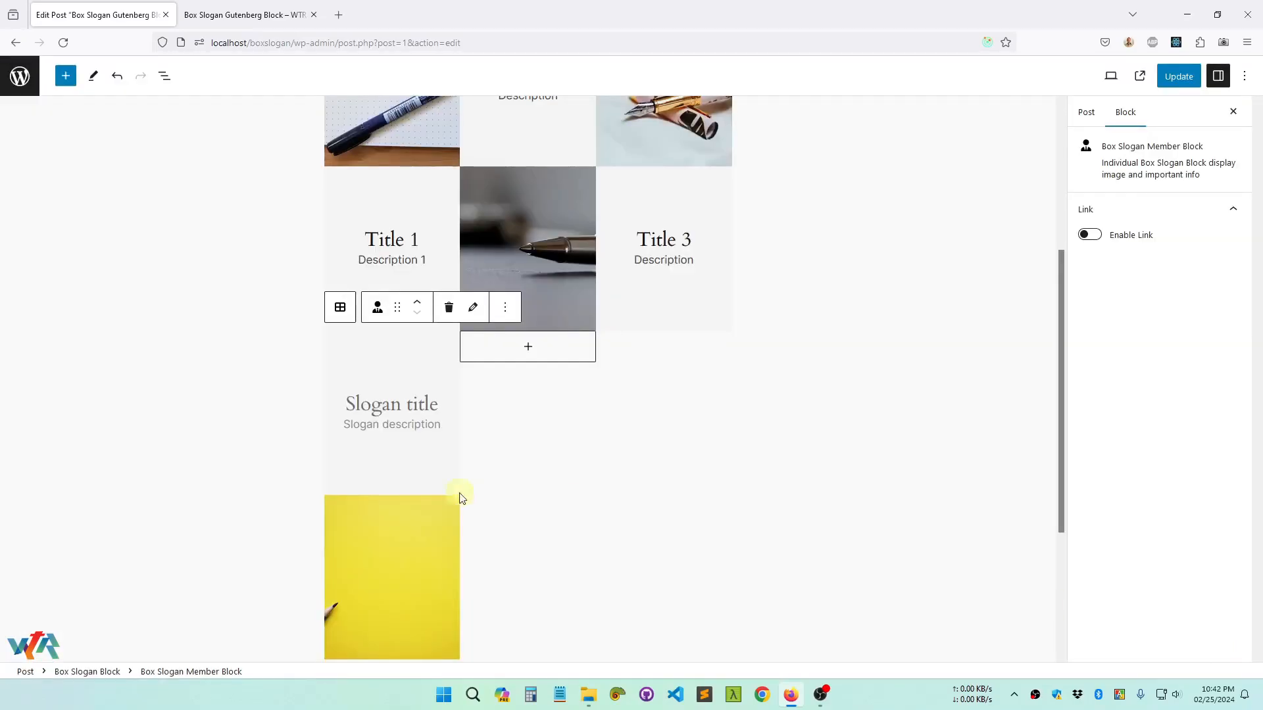
Enter "Title 4" as the fourth member block's slogan title and "Description 4" as its description
{"action": "left_click", "coordinate": [396, 405]}
{"action": "type", "text": "T"}
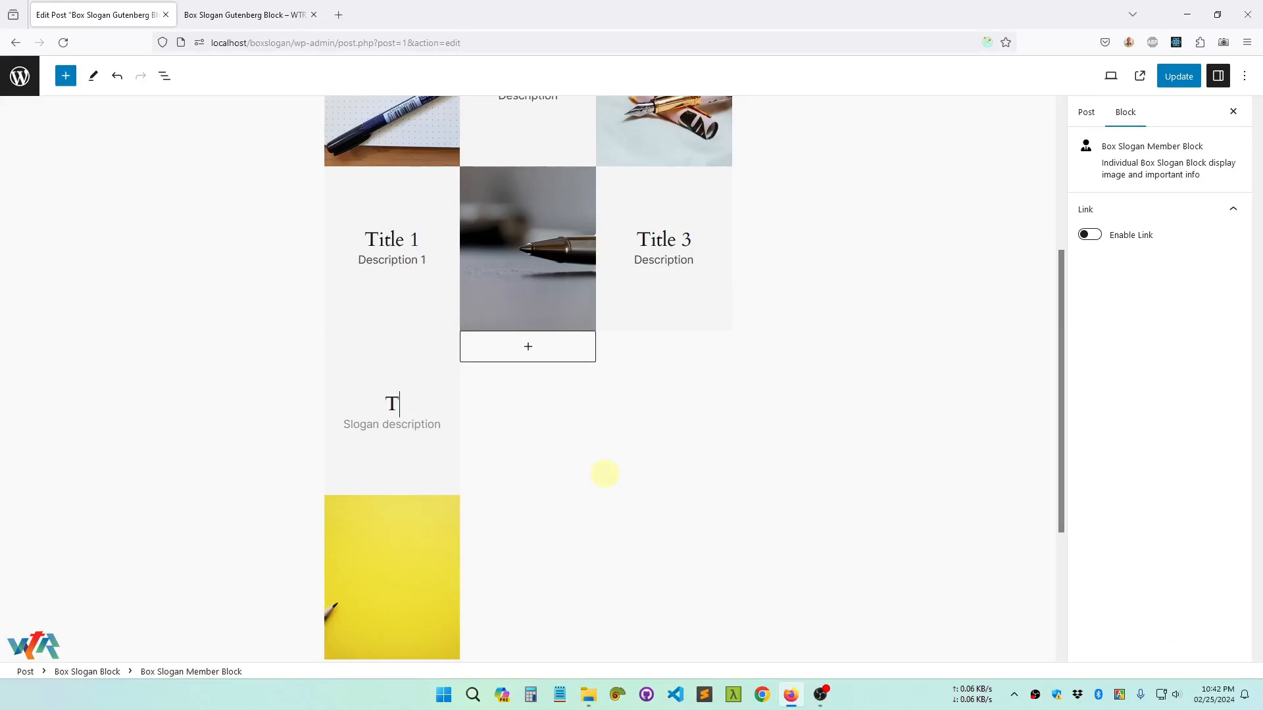
{"action": "type", "text": "itle 4 Desc"}
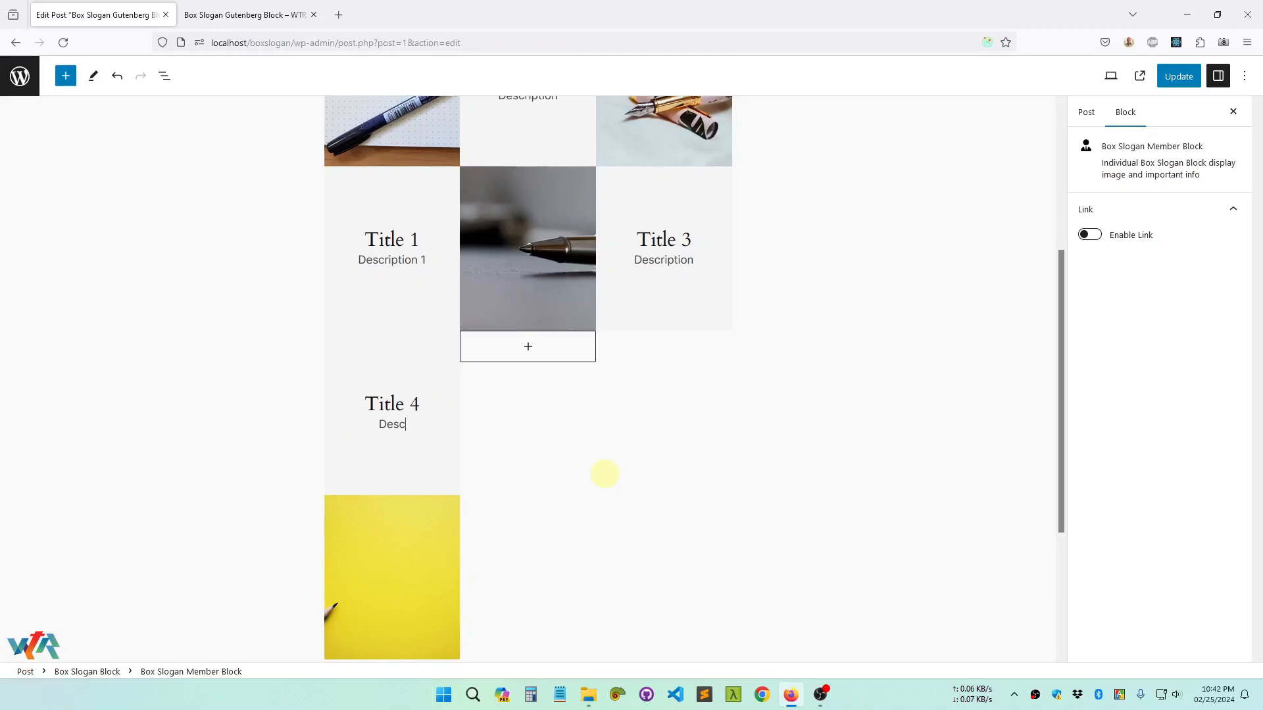
{"action": "type", "text": "ription 4"}
Set the parent Box Slogan Block to 4 desktop columns and check the updated post on its published page before returning to the editor
{"action": "left_click", "coordinate": [604, 479]}
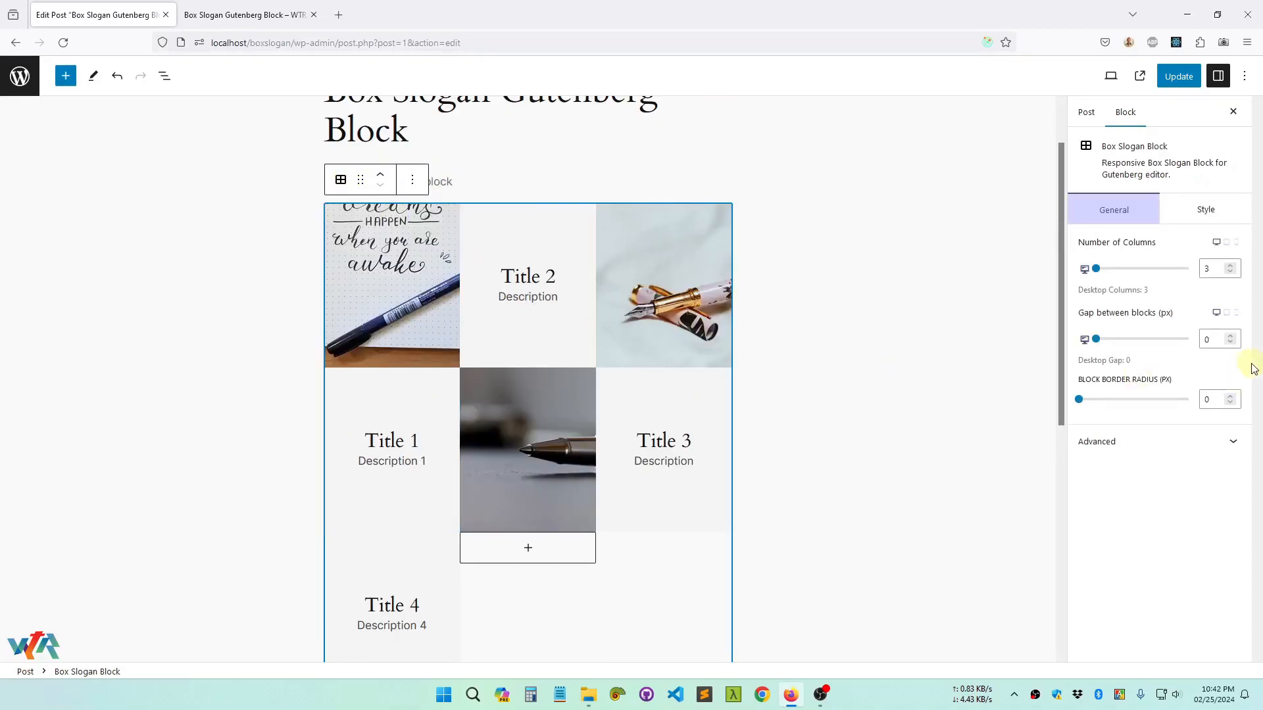
{"action": "left_click", "coordinate": [1231, 266]}
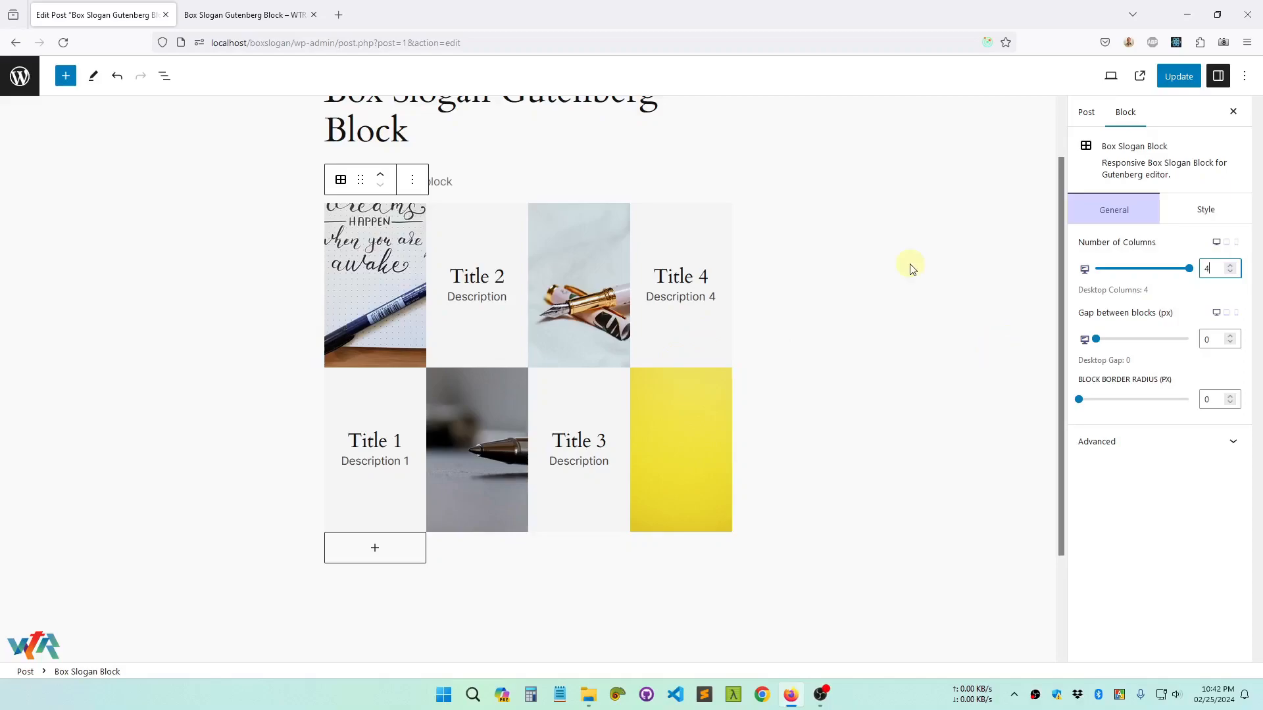
{"action": "left_click", "coordinate": [1187, 82]}
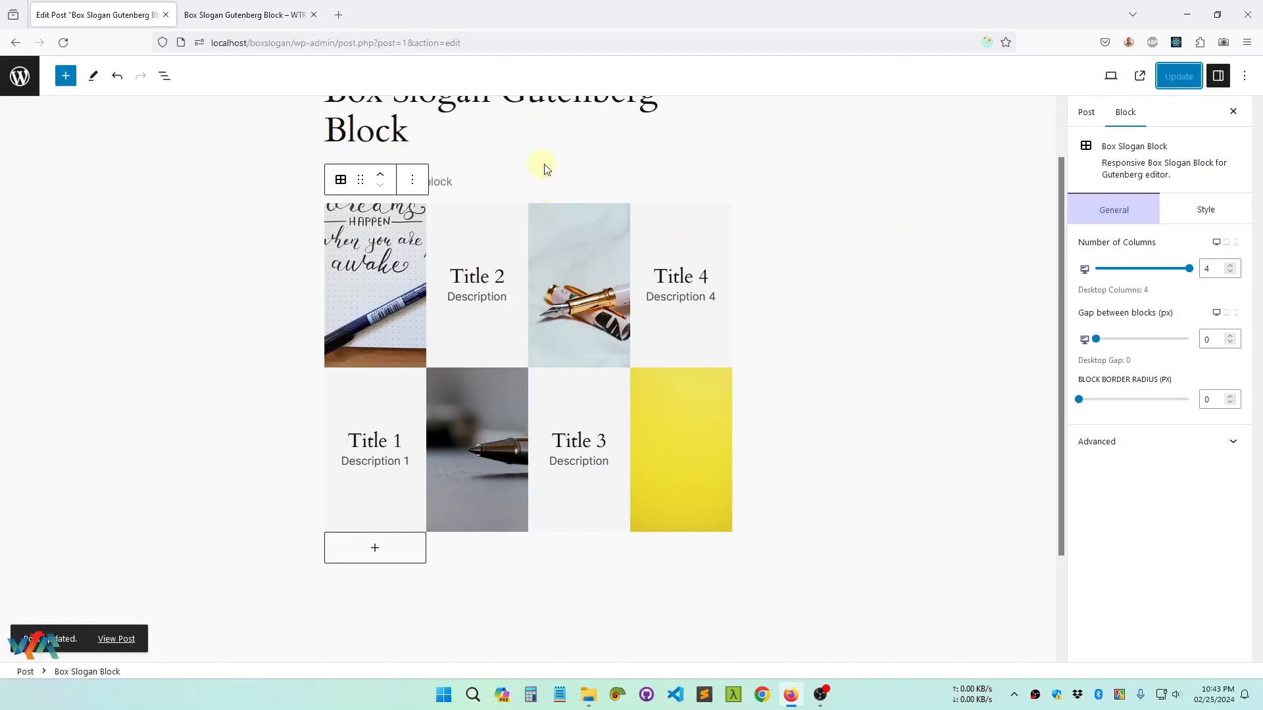
{"action": "left_click", "coordinate": [256, 15]}
{"action": "right_click", "coordinate": [287, 239]}
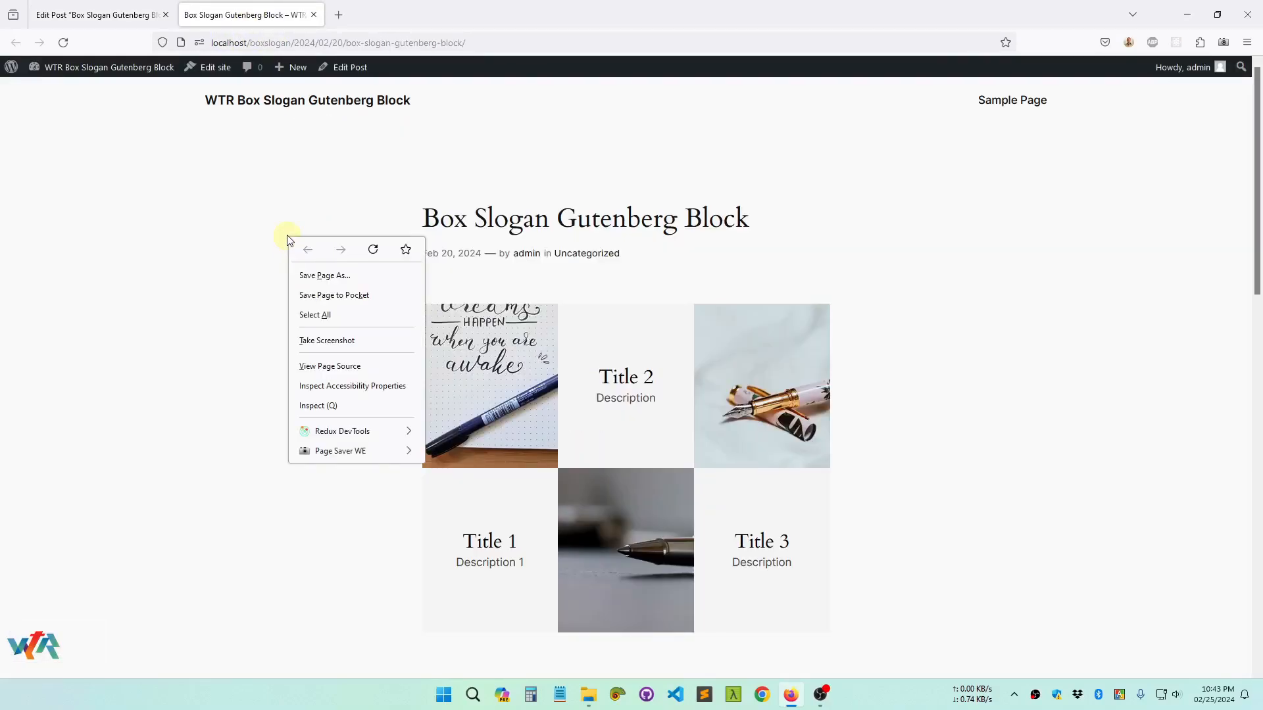
{"action": "left_click", "coordinate": [373, 250]}
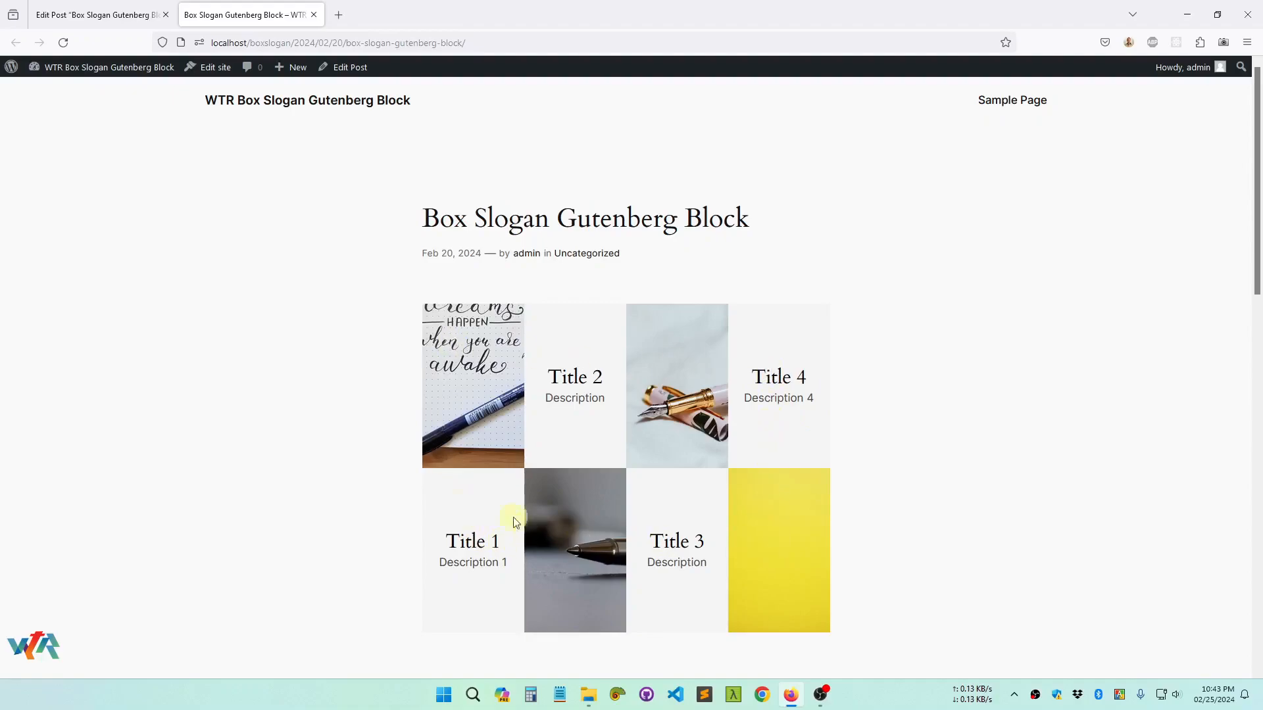
{"action": "left_click", "coordinate": [109, 21]}
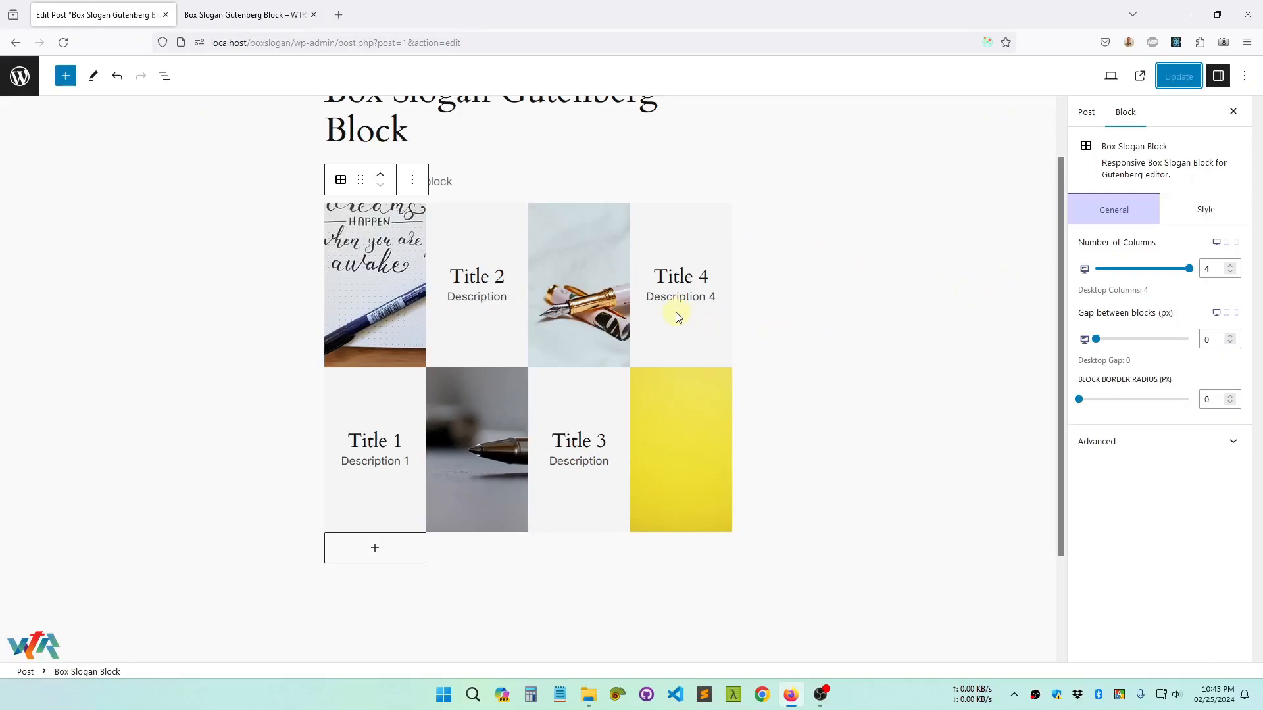
Delete the fourth member block with the yellow photo from the Box Slogan Block
{"action": "left_click", "coordinate": [676, 293]}
{"action": "left_click", "coordinate": [714, 427]}
{"action": "left_click", "coordinate": [810, 180]}
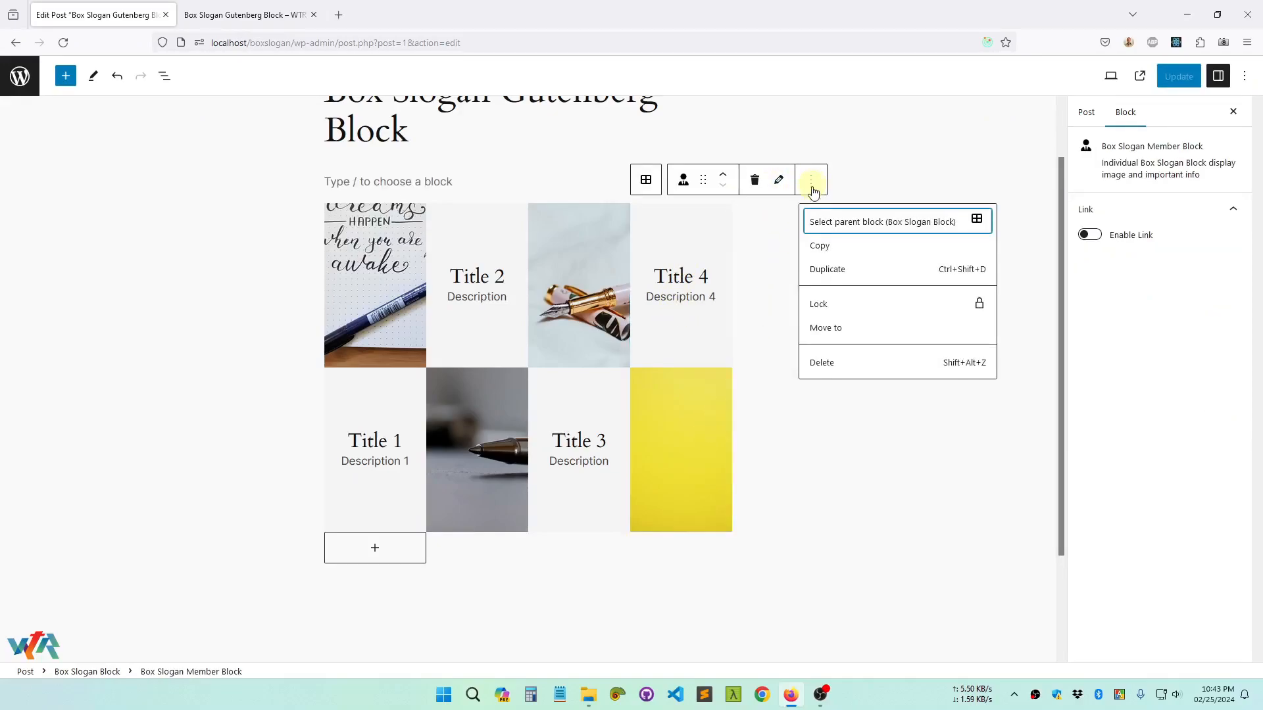
{"action": "left_click", "coordinate": [830, 363]}
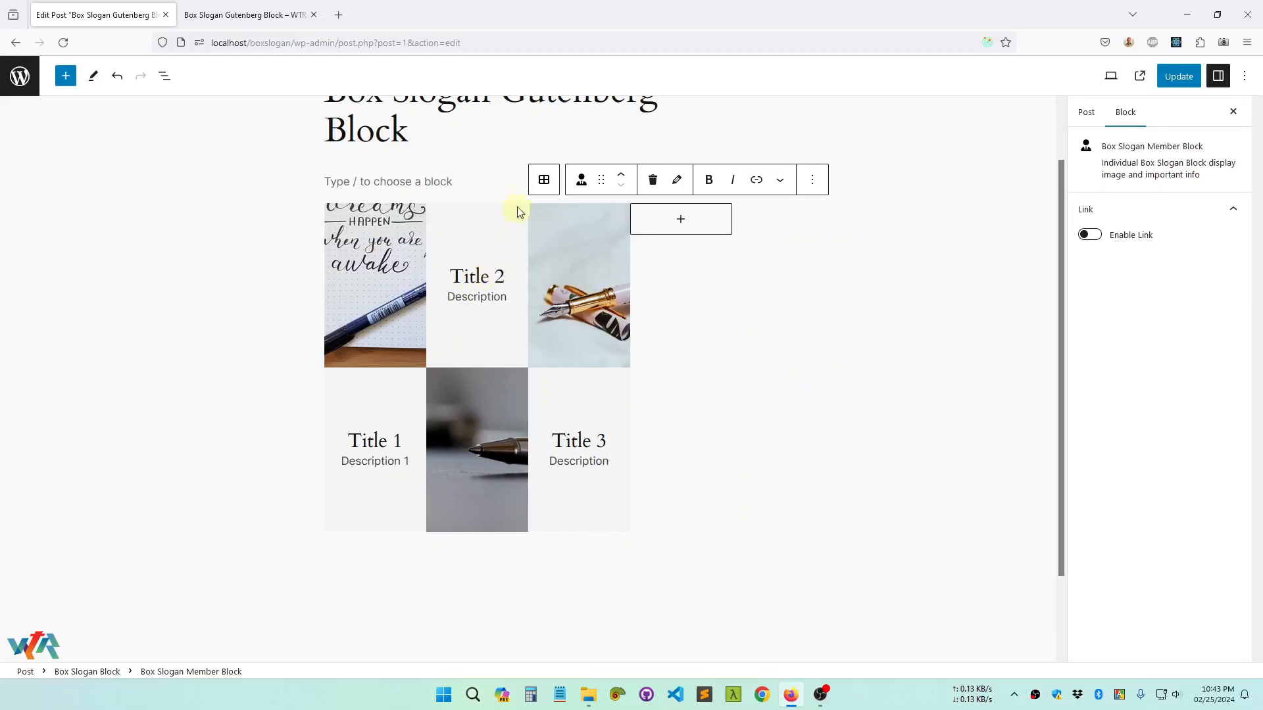
Set the parent Box Slogan Block to 3 desktop columns and update the post
{"action": "left_click", "coordinate": [543, 186]}
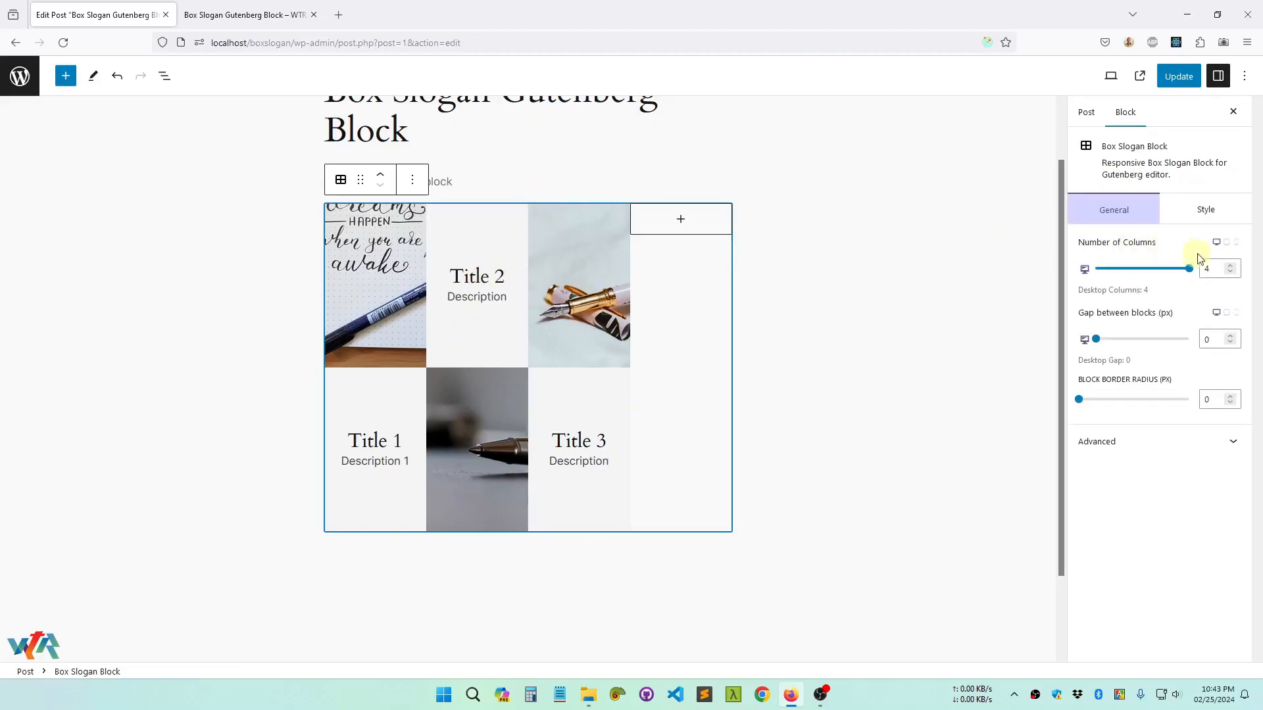
{"action": "left_click", "coordinate": [1229, 273]}
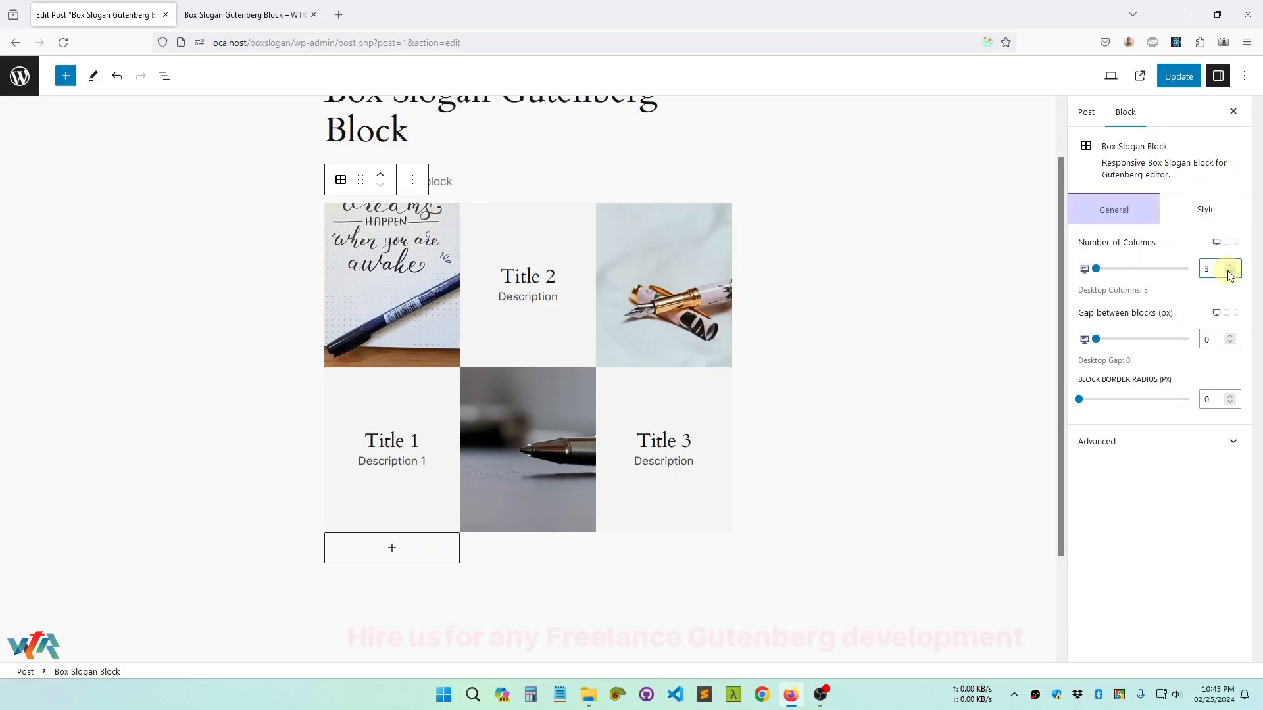
{"action": "left_click", "coordinate": [1178, 78]}
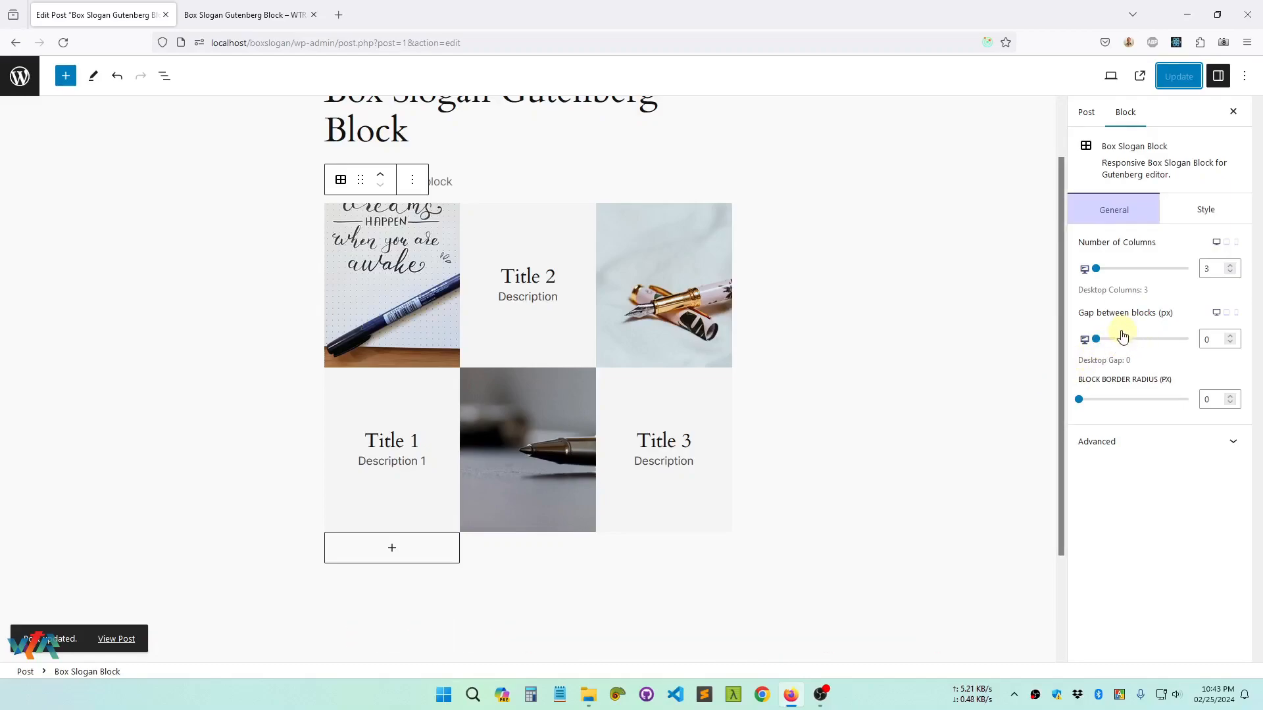
Set the desktop gap between the member blocks to 10 px
{"action": "left_click", "coordinate": [1215, 339]}
{"action": "left_click_drag", "start_coordinate": [1216, 342], "coordinate": [1165, 340]}
{"action": "type", "text": "10"}
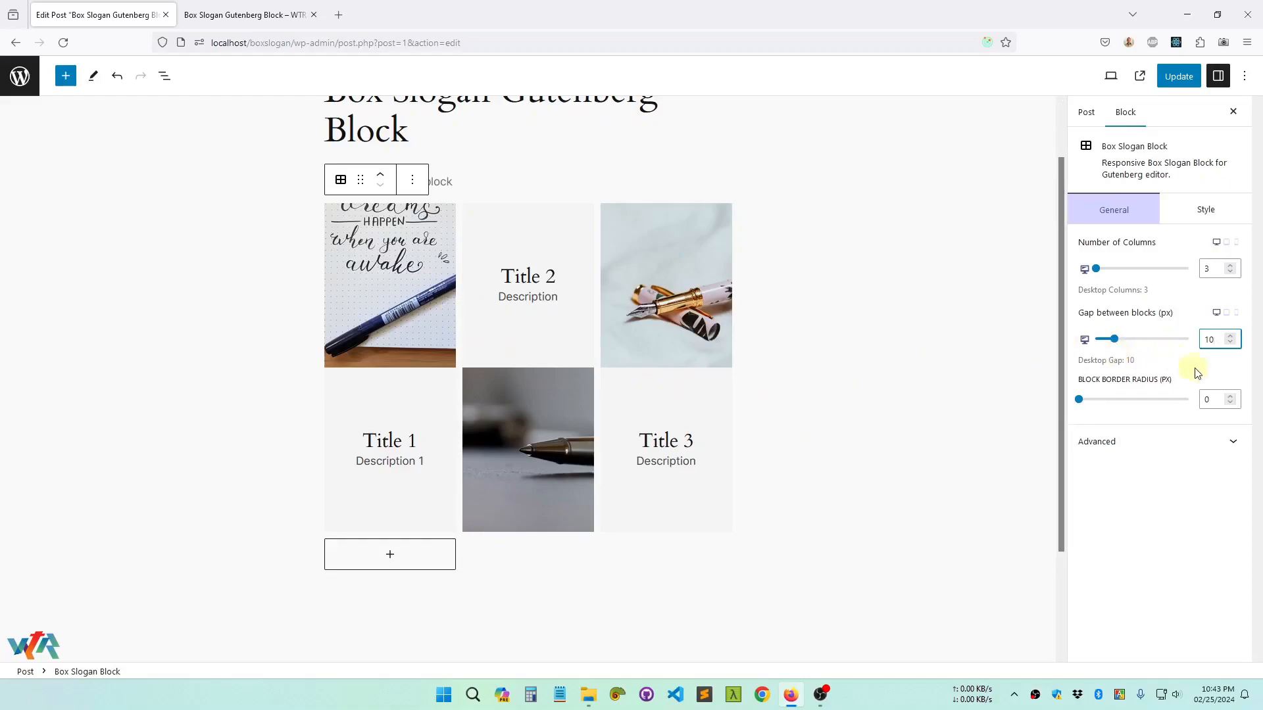
Increase the desktop gap between the member blocks stepwise to 20 px
{"action": "left_click_drag", "start_coordinate": [1215, 339], "coordinate": [1182, 337]}
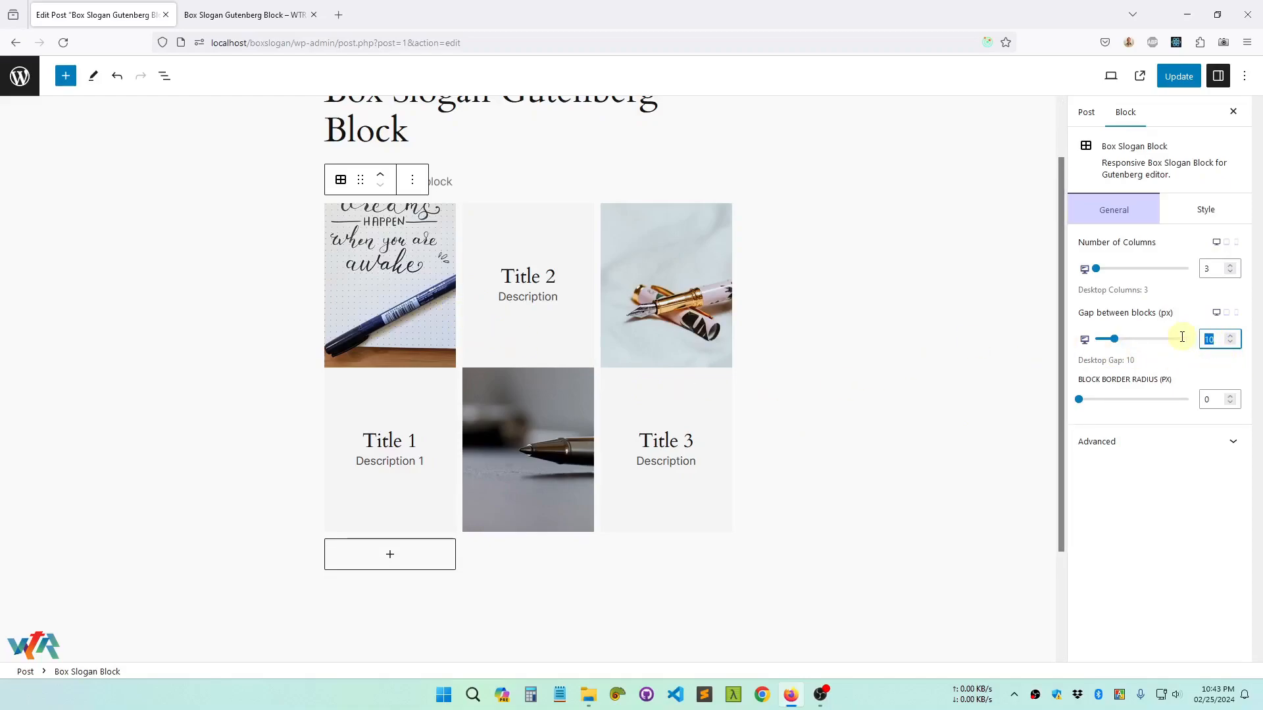
{"action": "key", "text": "Up"}
{"action": "key", "text": "Up"}
{"action": "key", "text": "Up"}
{"action": "key", "text": "Up"}
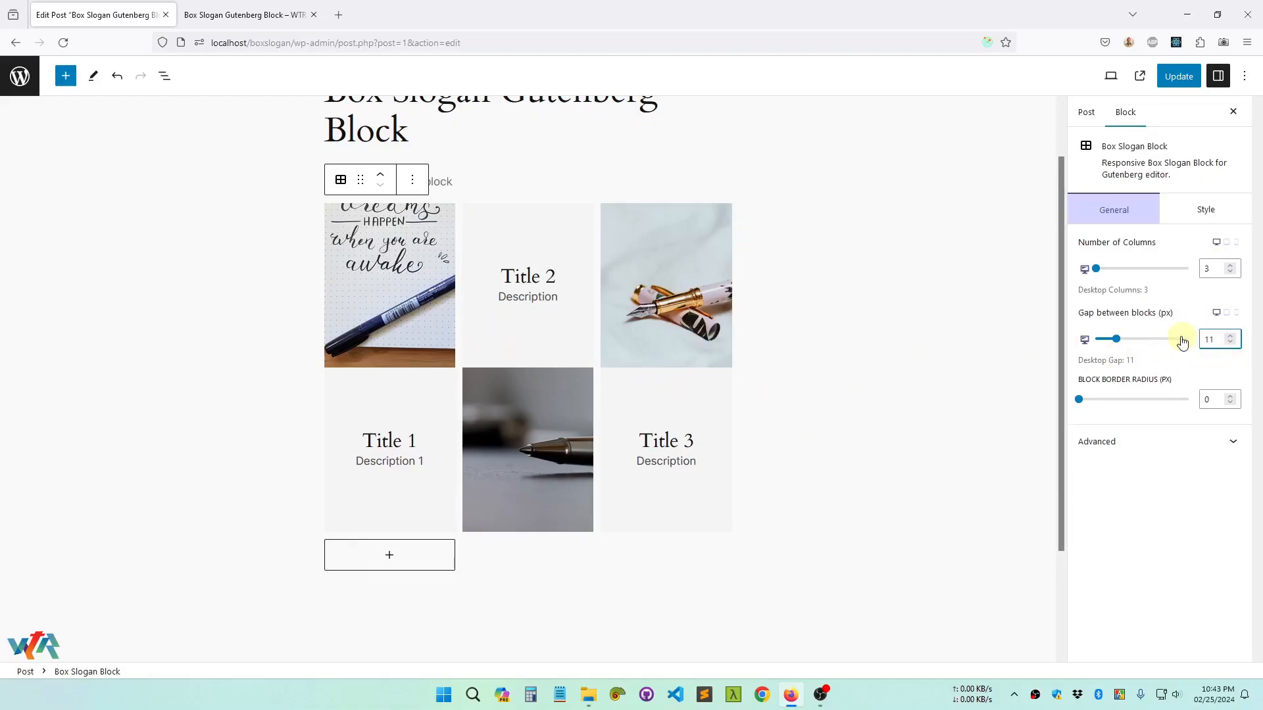
{"action": "key", "text": "Up"}
{"action": "key", "text": "Up"}
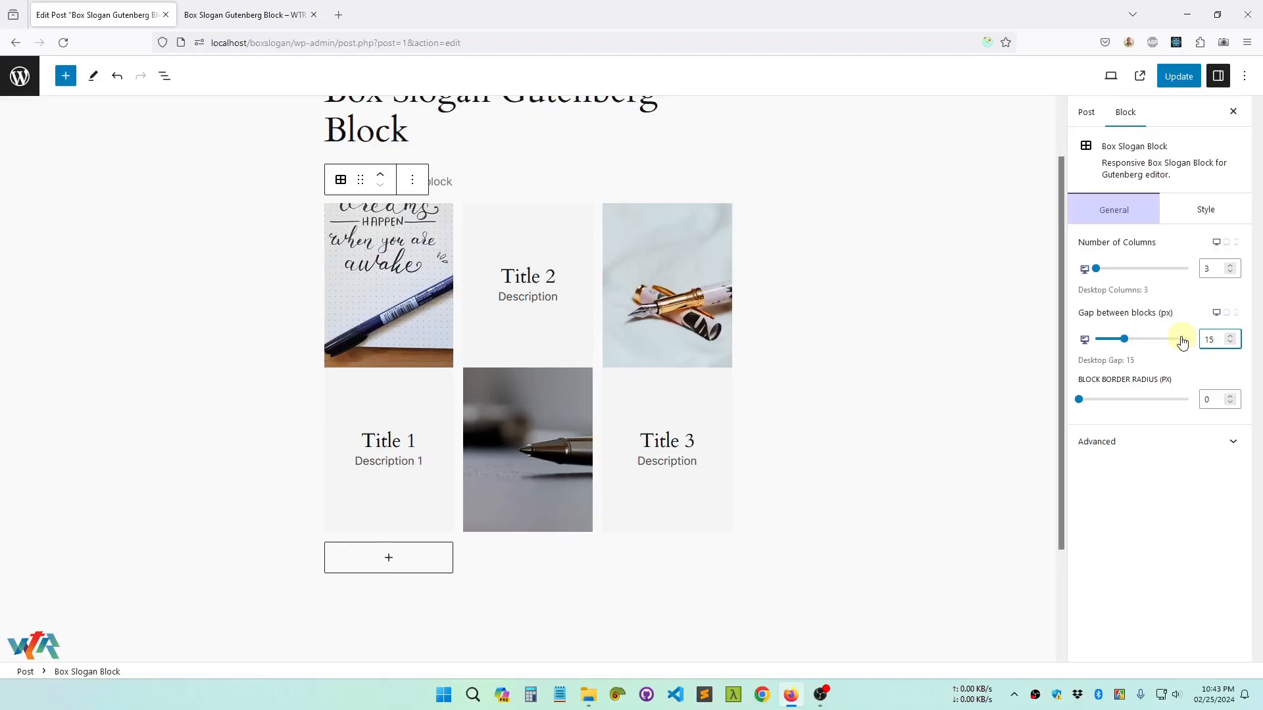
{"action": "key", "text": "Up"}
{"action": "key", "text": "Up"}
{"action": "key", "text": "Up"}
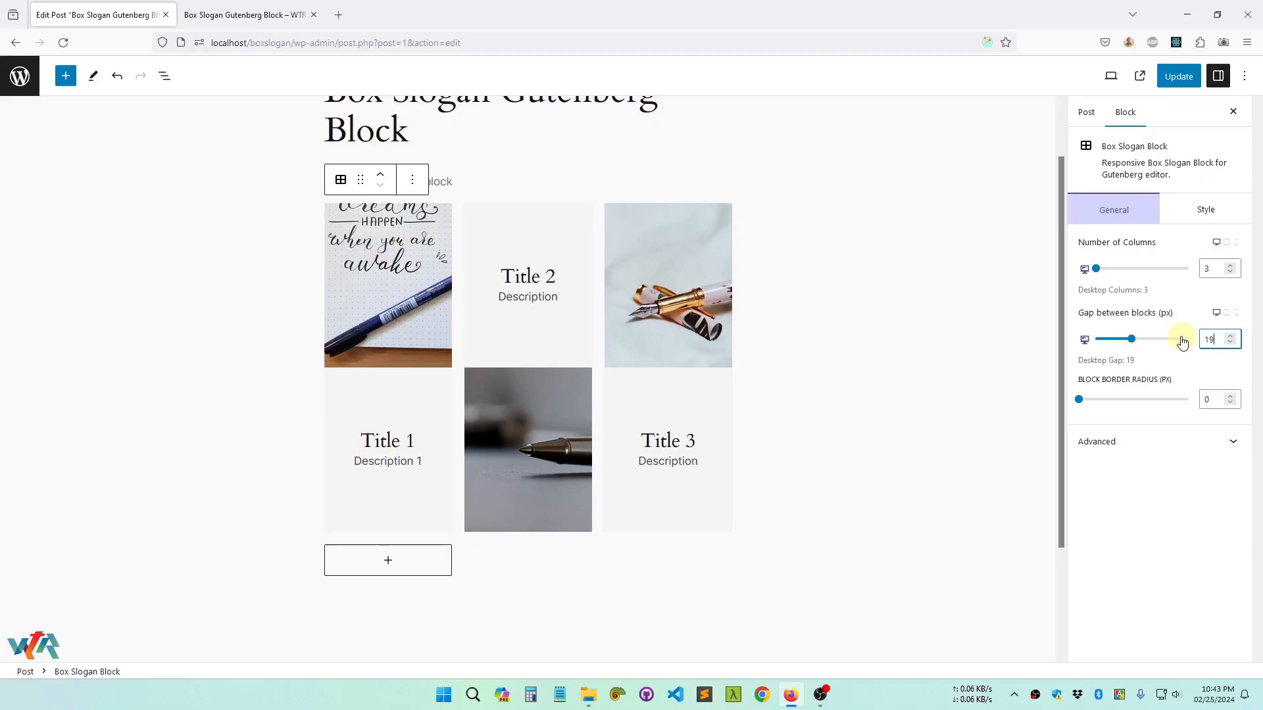
{"action": "key", "text": "Up"}
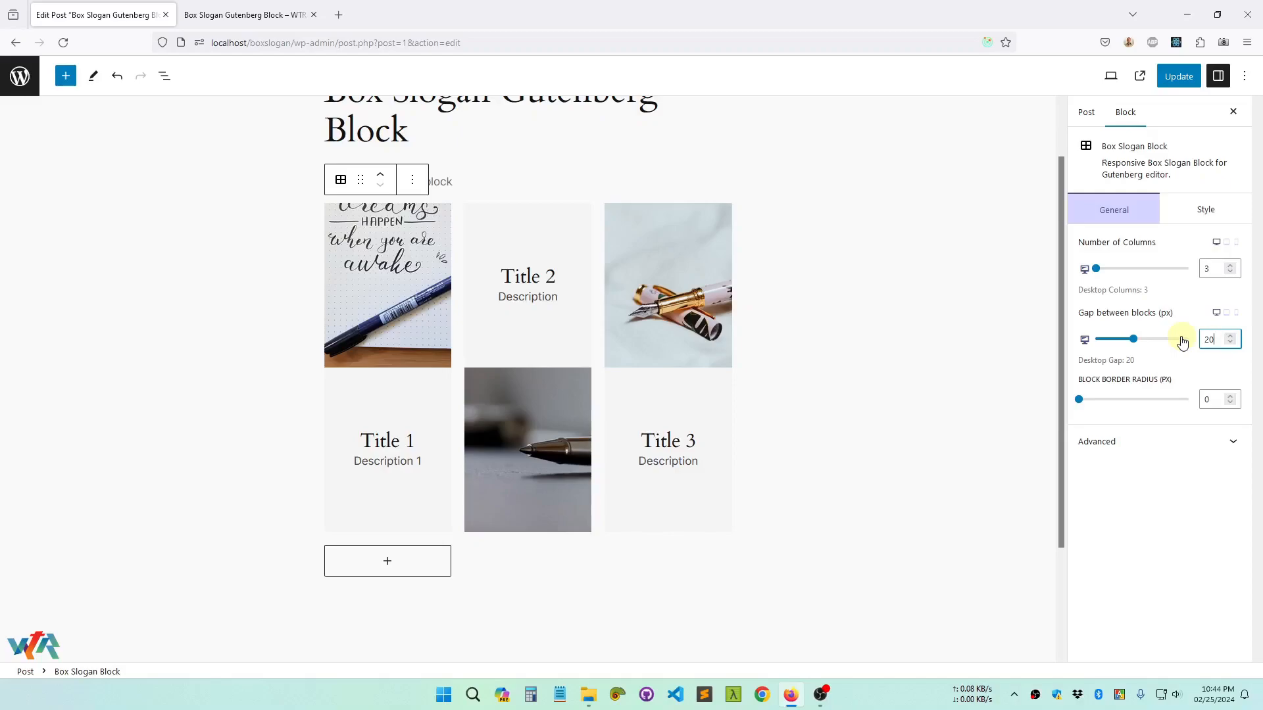
Update the post and reload its published page to check the spacing between the blocks
{"action": "left_click", "coordinate": [1189, 78]}
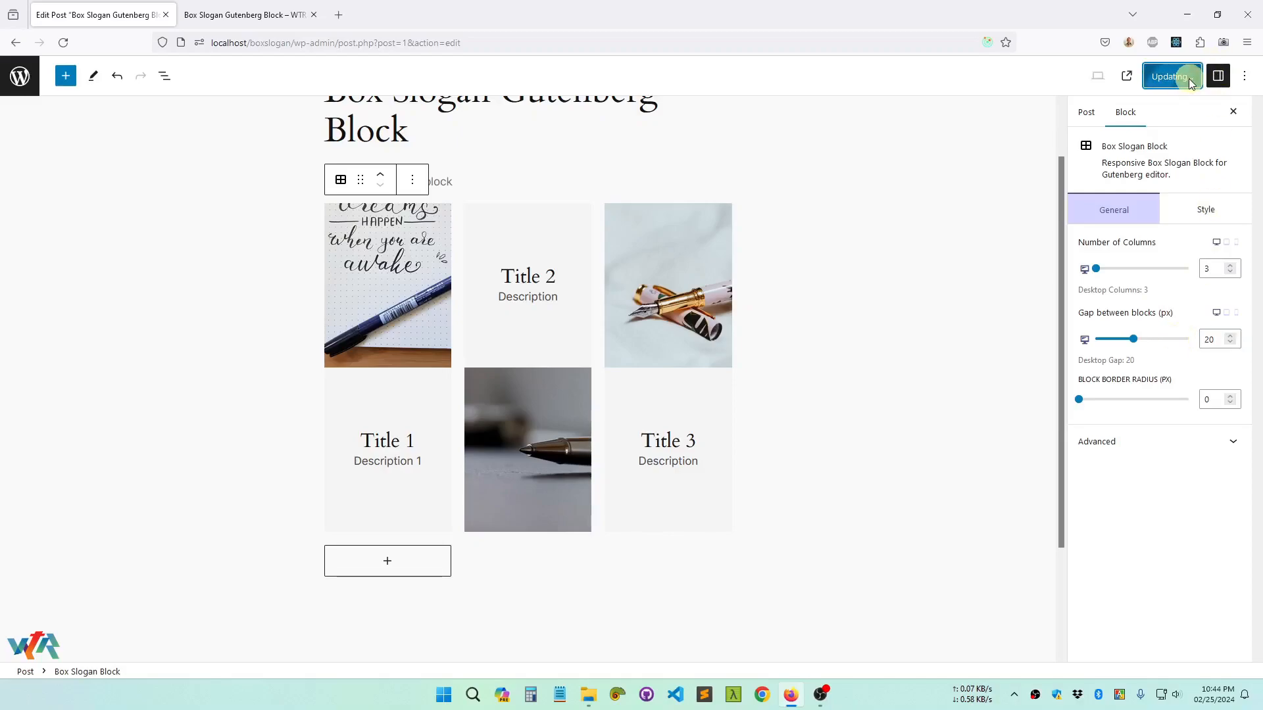
{"action": "left_click", "coordinate": [244, 14]}
{"action": "right_click", "coordinate": [294, 228]}
{"action": "left_click", "coordinate": [379, 238]}
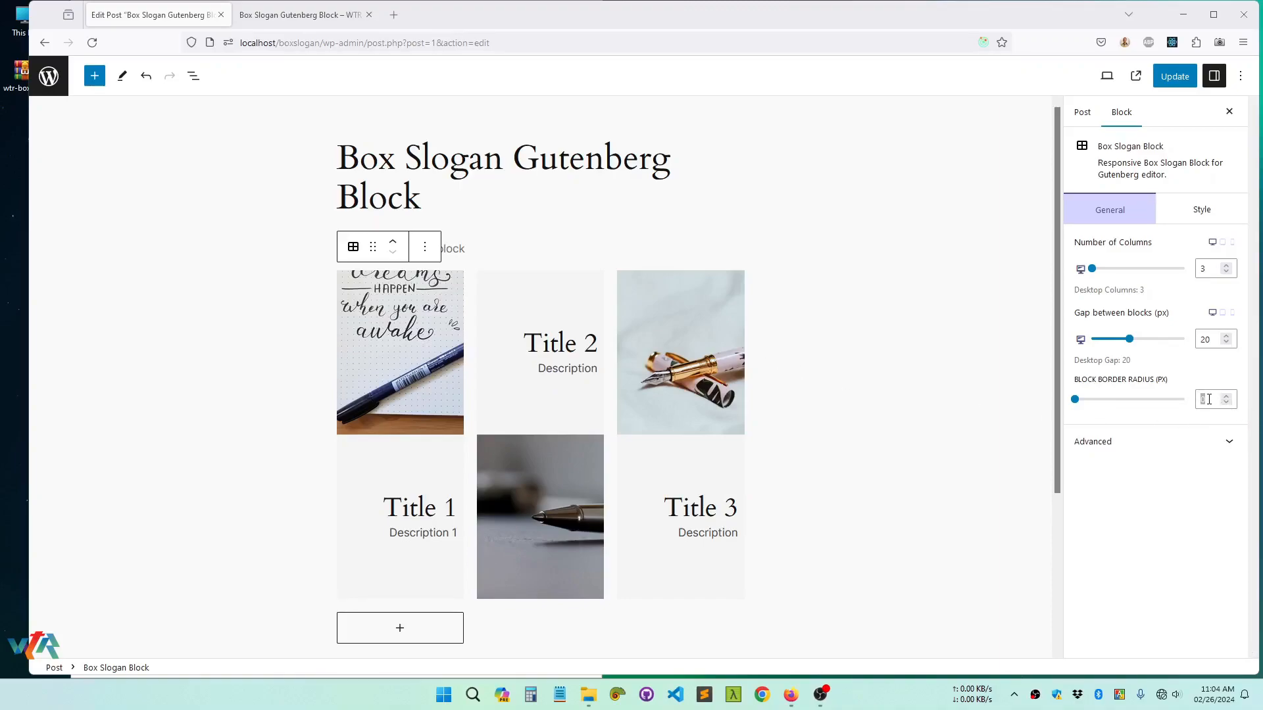
Set the block border radius to 10 px and check the updated post on its published page
{"action": "double_click", "coordinate": [1214, 403]}
{"action": "type", "text": "10"}
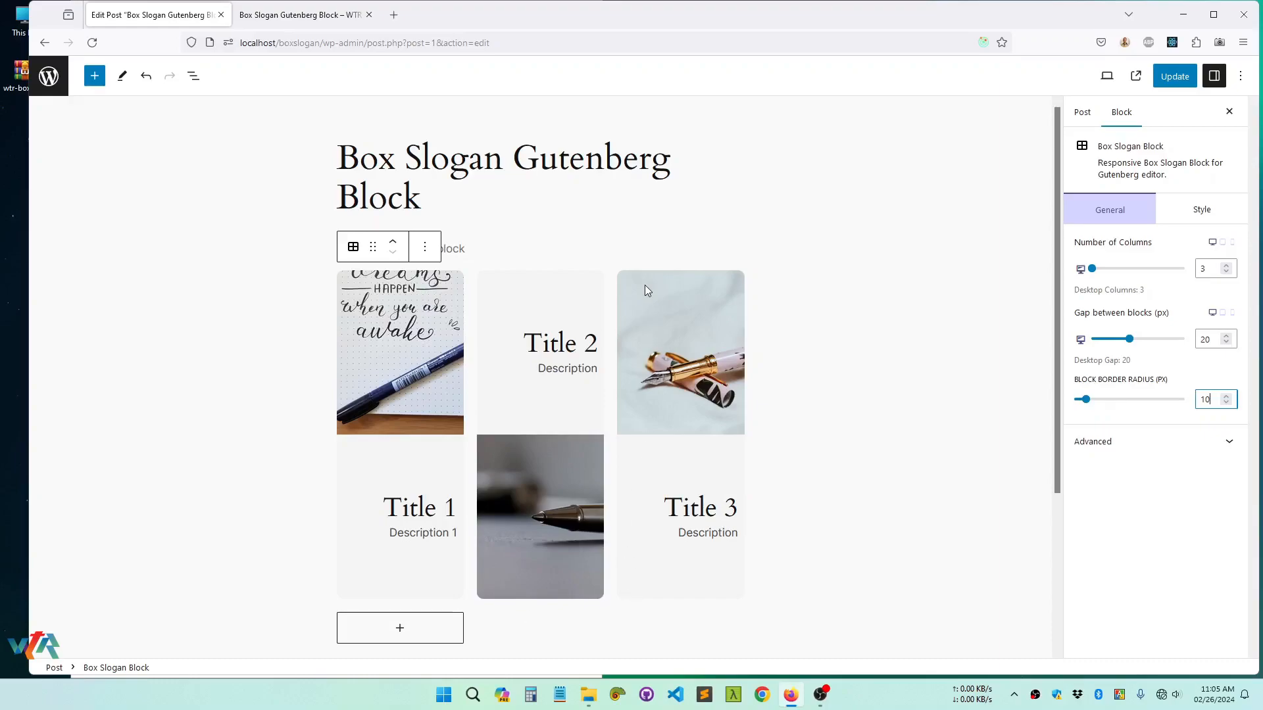
{"action": "left_click", "coordinate": [1187, 77]}
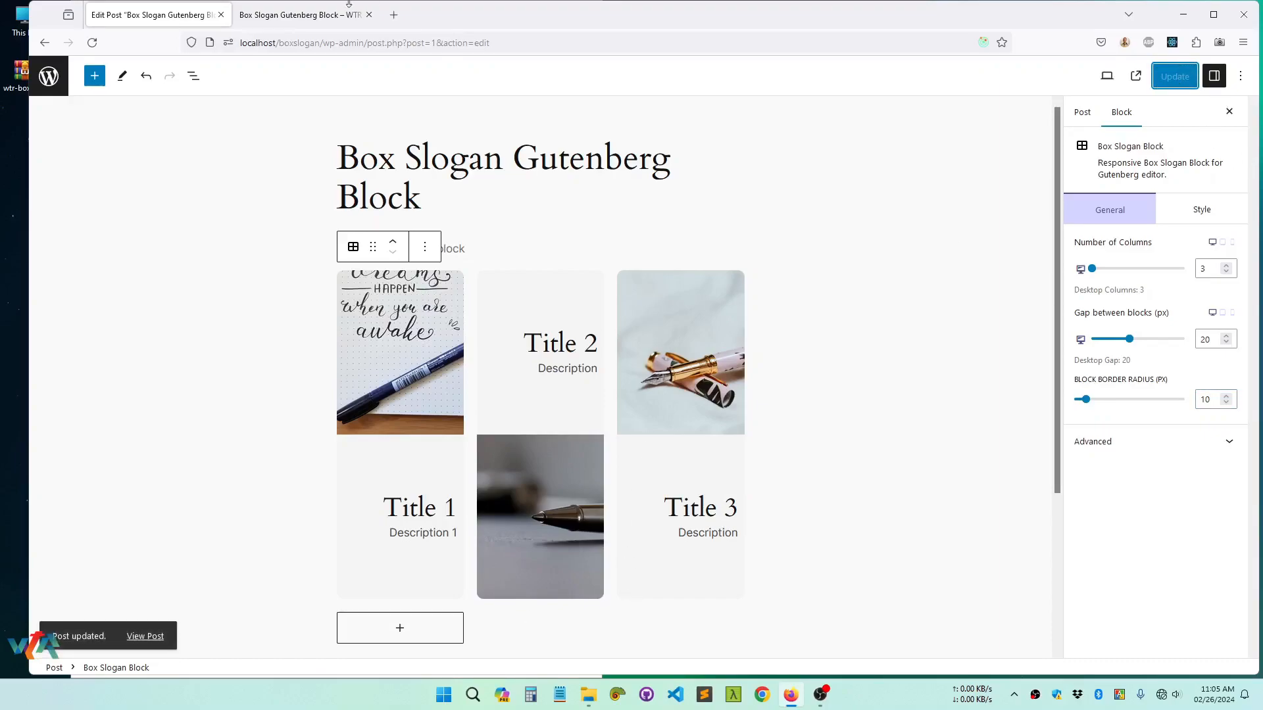
{"action": "left_click", "coordinate": [302, 14]}
{"action": "left_click", "coordinate": [93, 43]}
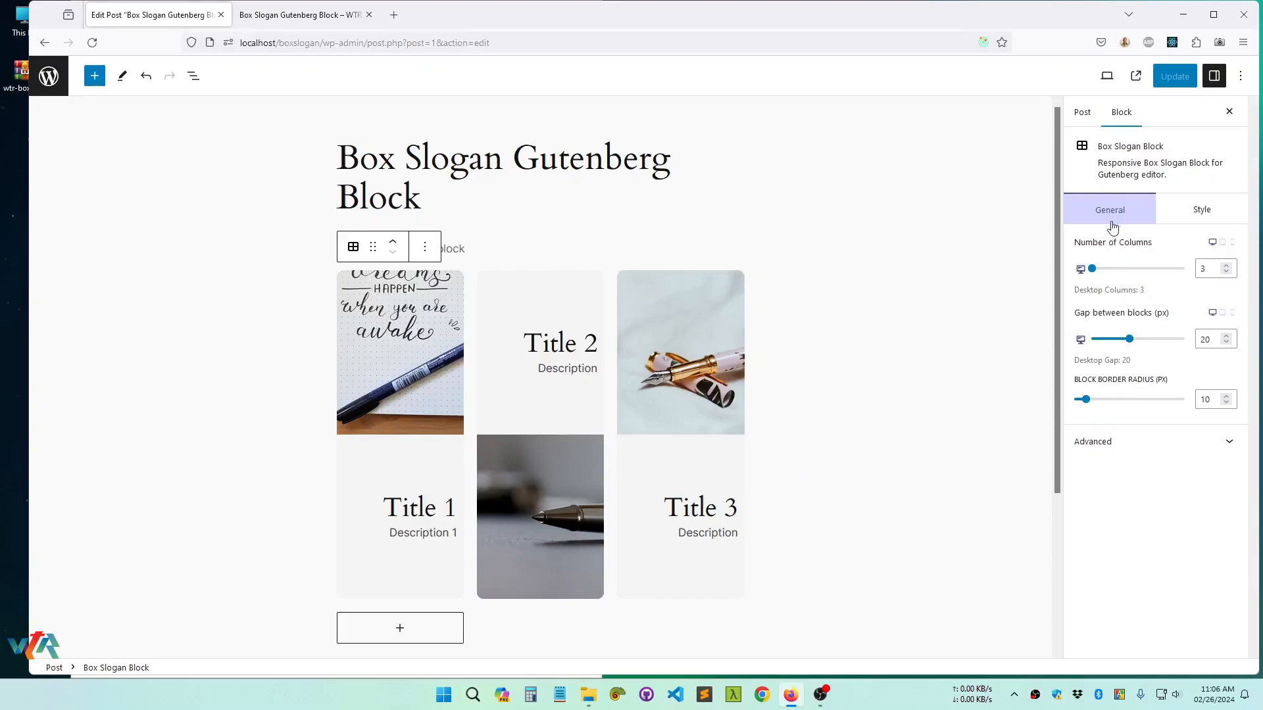
In the block's content style settings, try left and center alignment, ending with the content aligned right
{"action": "left_click", "coordinate": [1205, 216]}
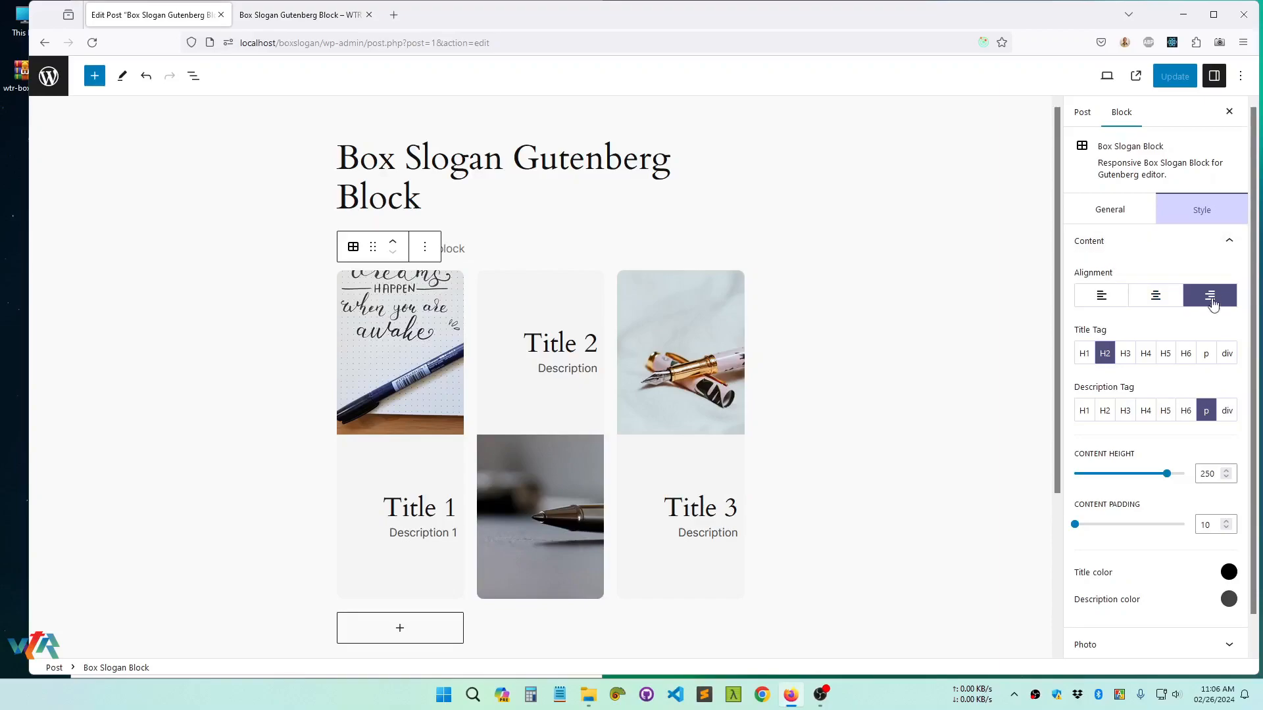
{"action": "left_click", "coordinate": [1225, 243]}
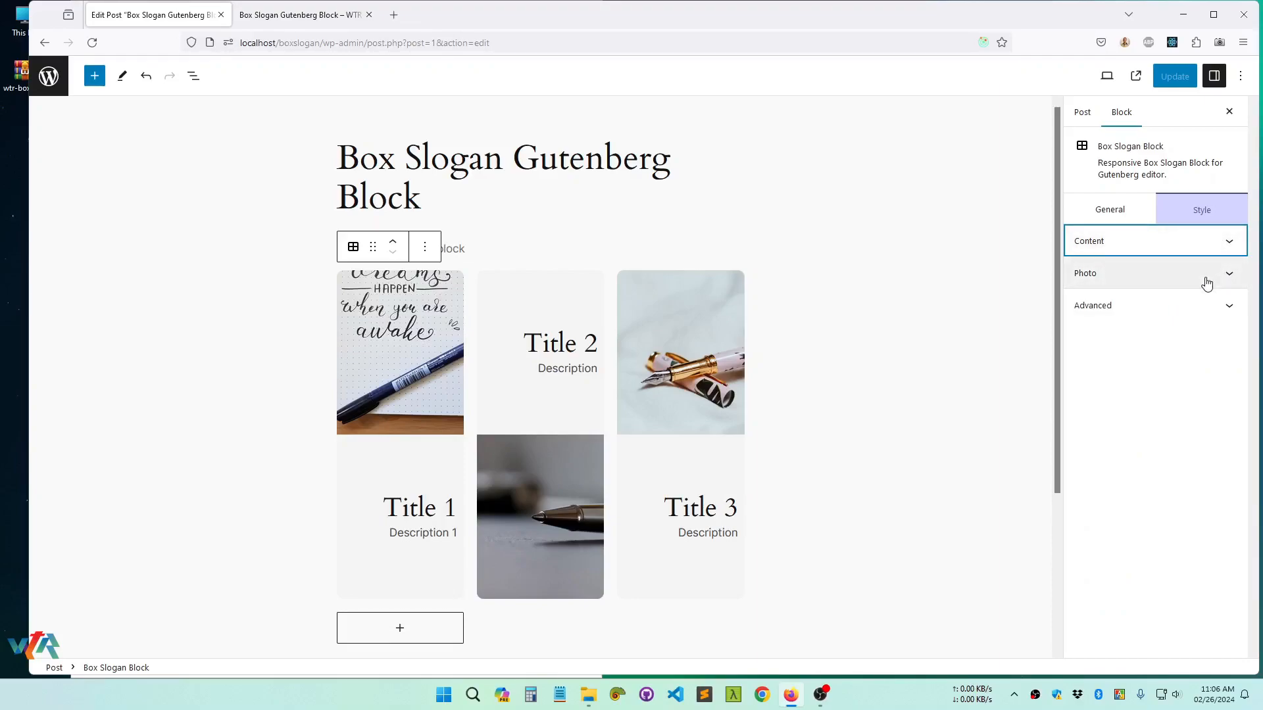
{"action": "left_click", "coordinate": [1206, 244]}
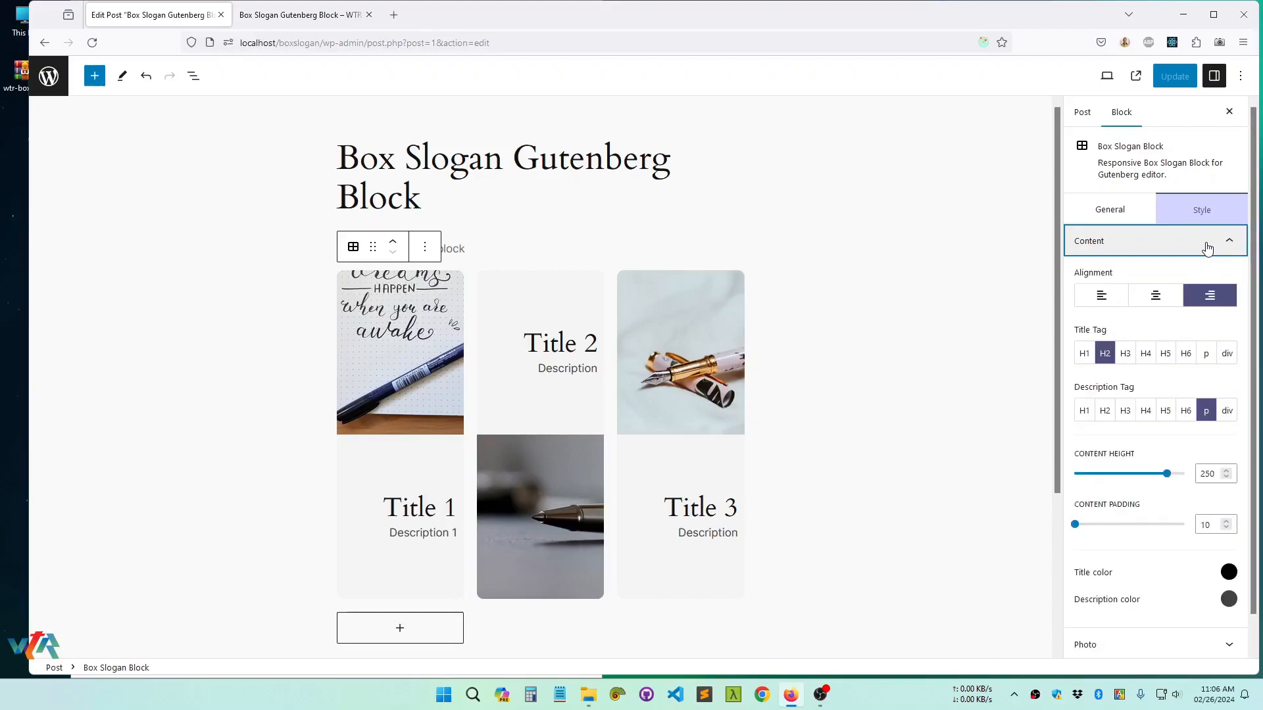
{"action": "left_click", "coordinate": [1100, 297]}
{"action": "left_click", "coordinate": [1155, 296]}
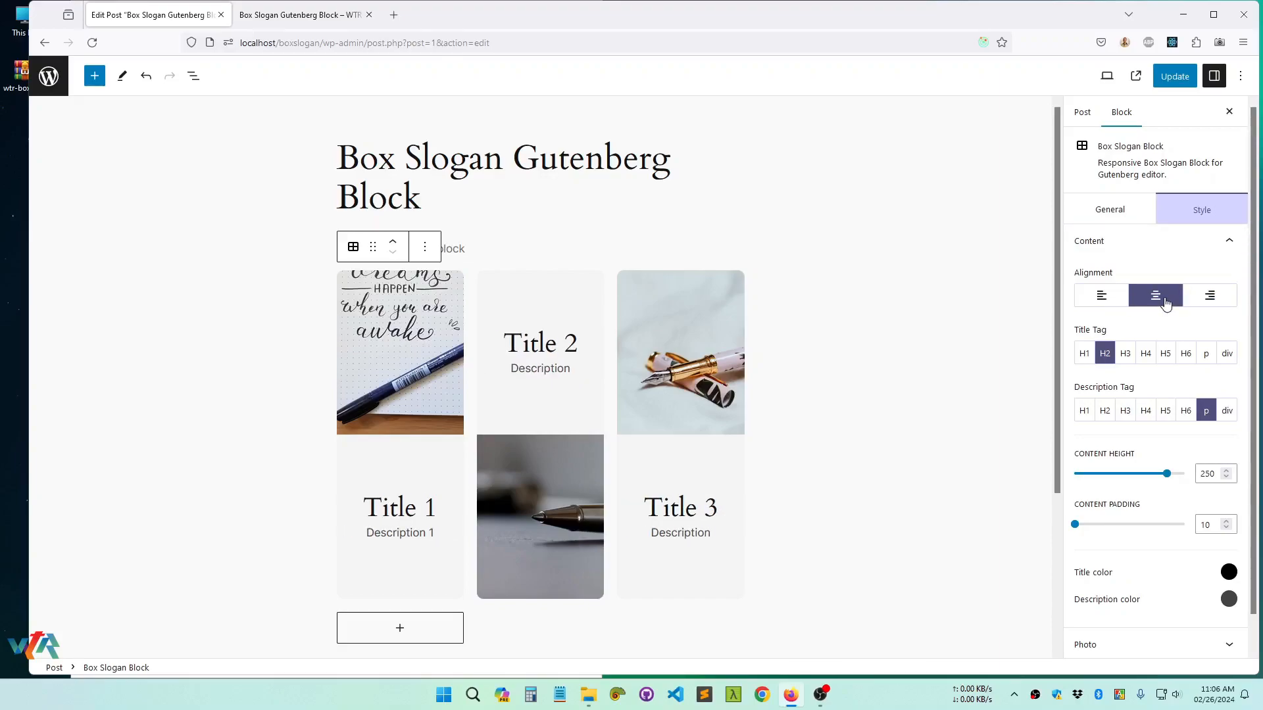
{"action": "left_click", "coordinate": [1210, 301]}
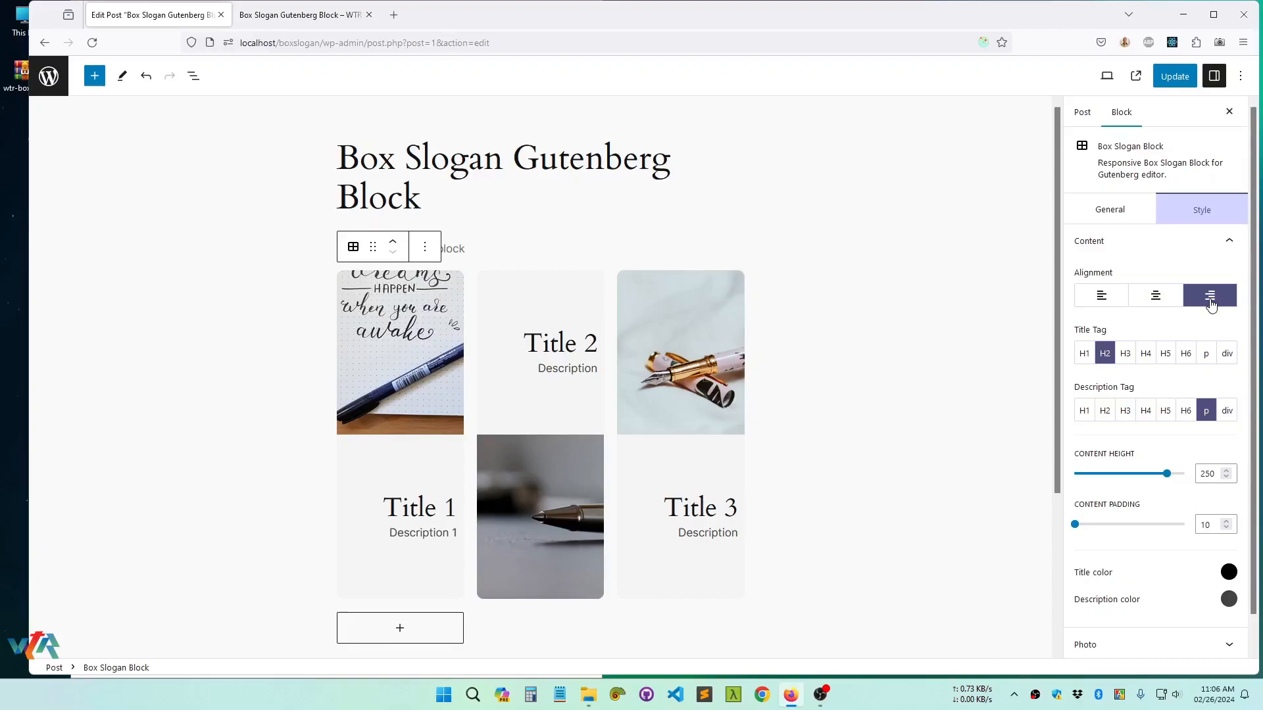
Update the post and check the right-aligned text on the published page before returning to the editor
{"action": "left_click", "coordinate": [1176, 81]}
{"action": "left_click", "coordinate": [299, 14]}
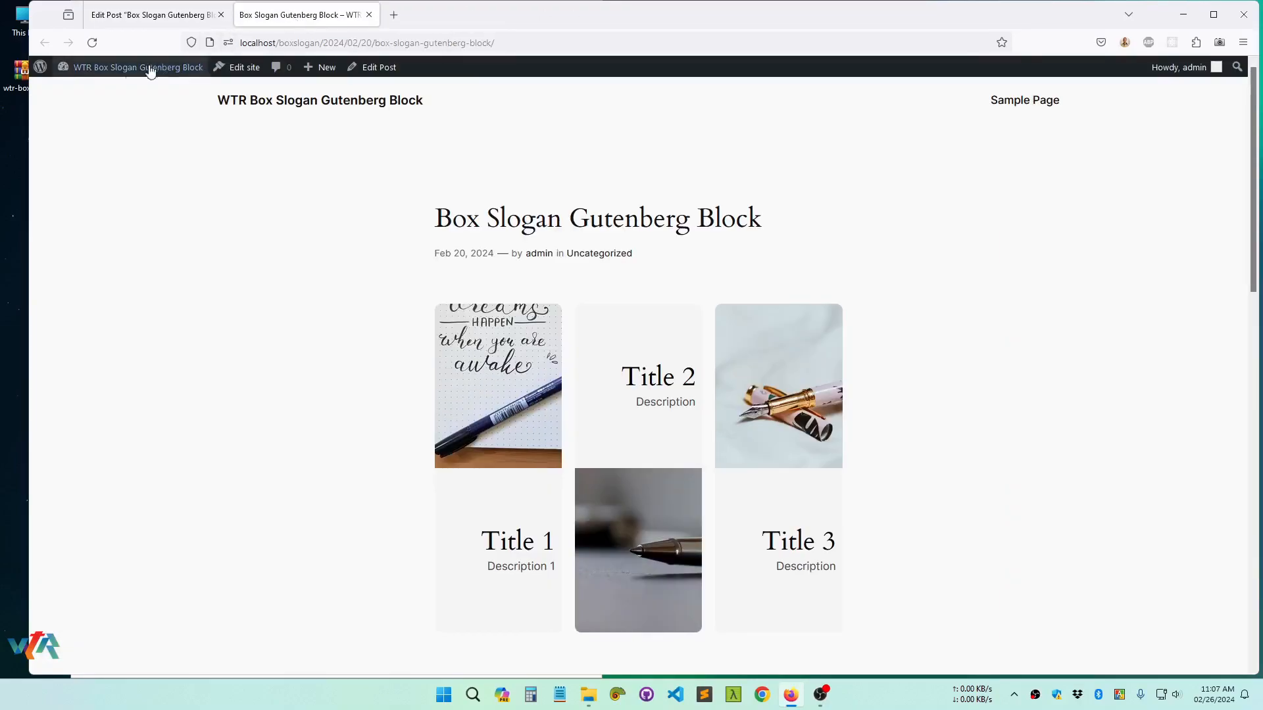
{"action": "left_click", "coordinate": [92, 43]}
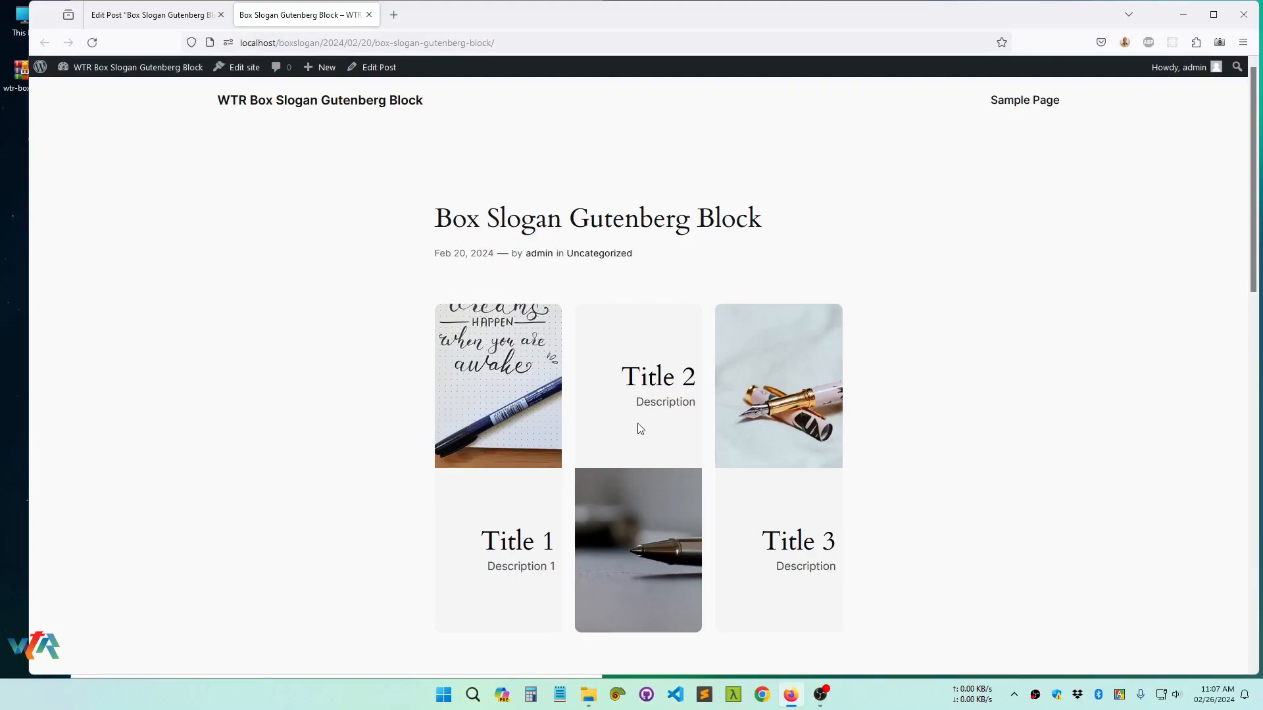
{"action": "left_click", "coordinate": [161, 16]}
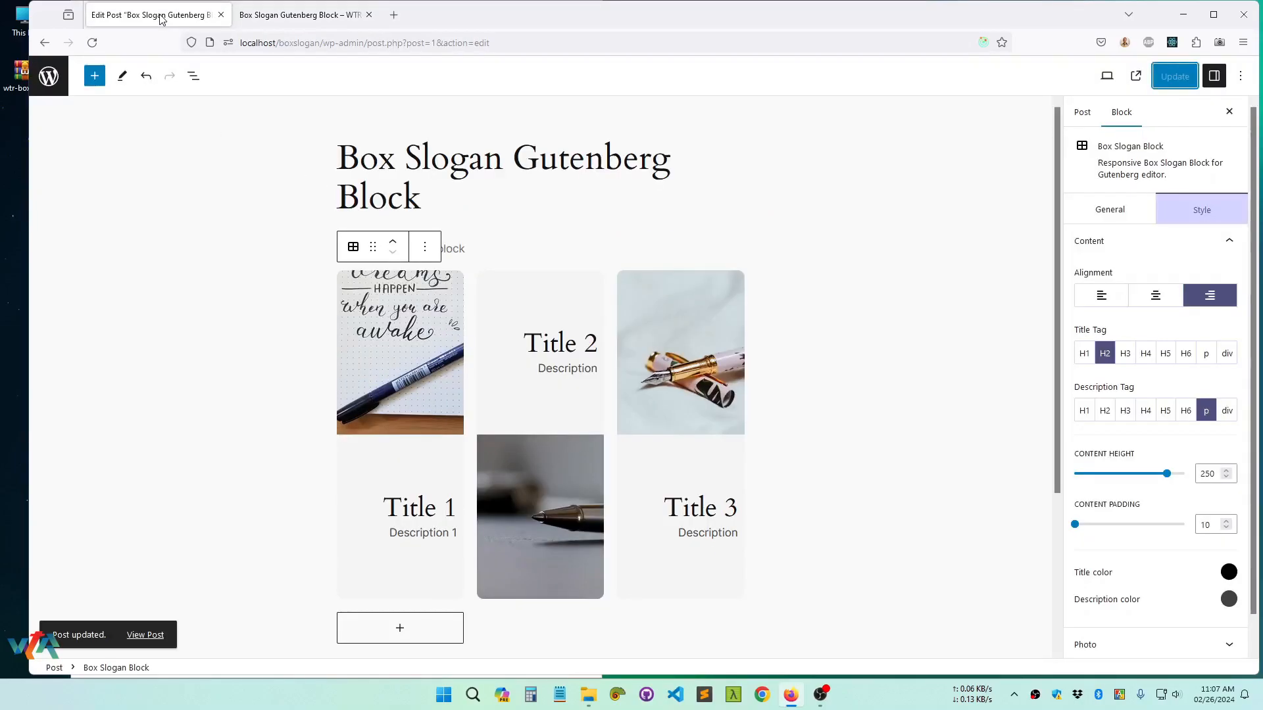
Set the content alignment to left and check the updated post on its published page
{"action": "left_click", "coordinate": [1101, 298]}
{"action": "left_click", "coordinate": [1174, 76]}
{"action": "left_click", "coordinate": [280, 15]}
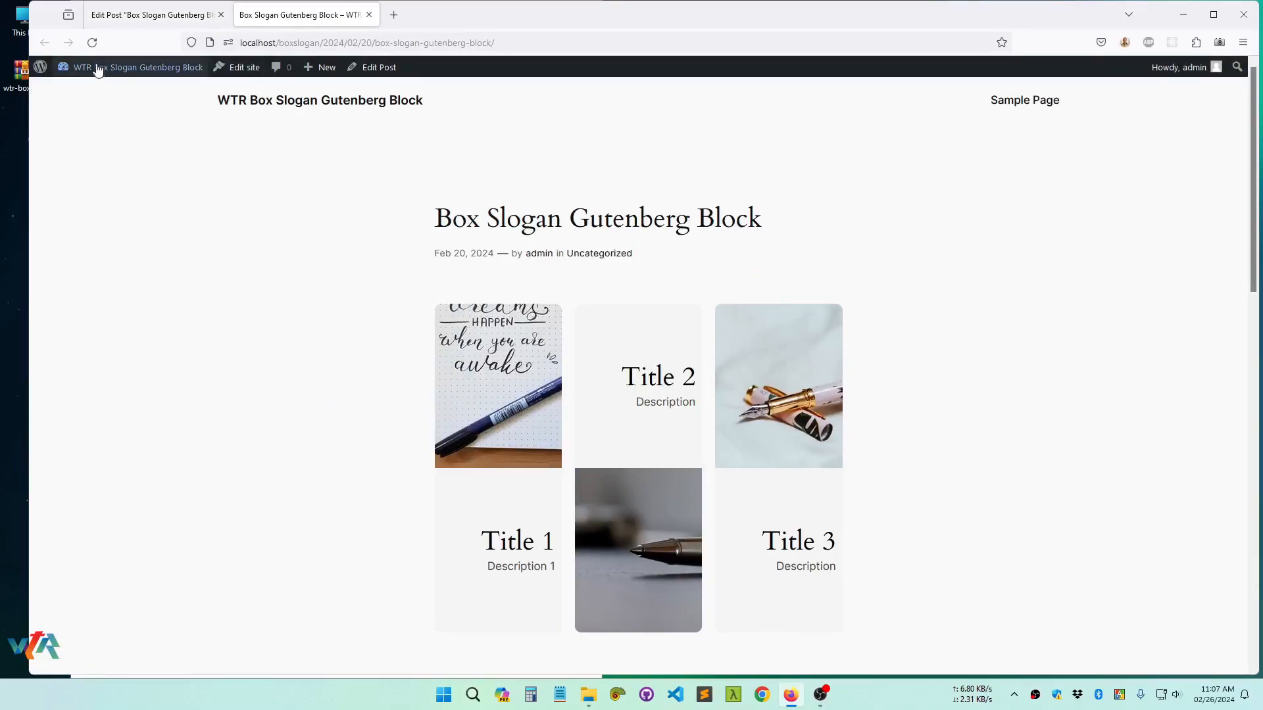
{"action": "right_click", "coordinate": [200, 277]}
{"action": "left_click", "coordinate": [283, 288]}
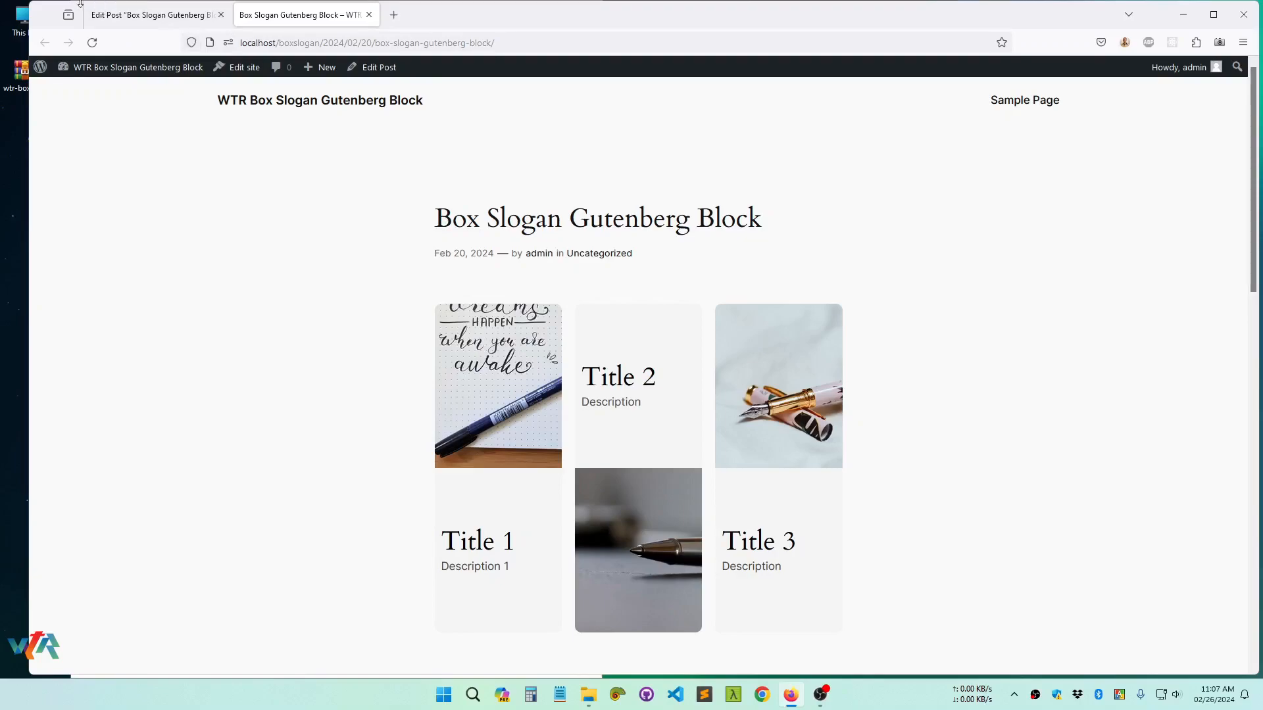
Return to the post editor, select the whole Box Slogan Block, and set its title tag to H3 in the content style settings
{"action": "left_click", "coordinate": [142, 17]}
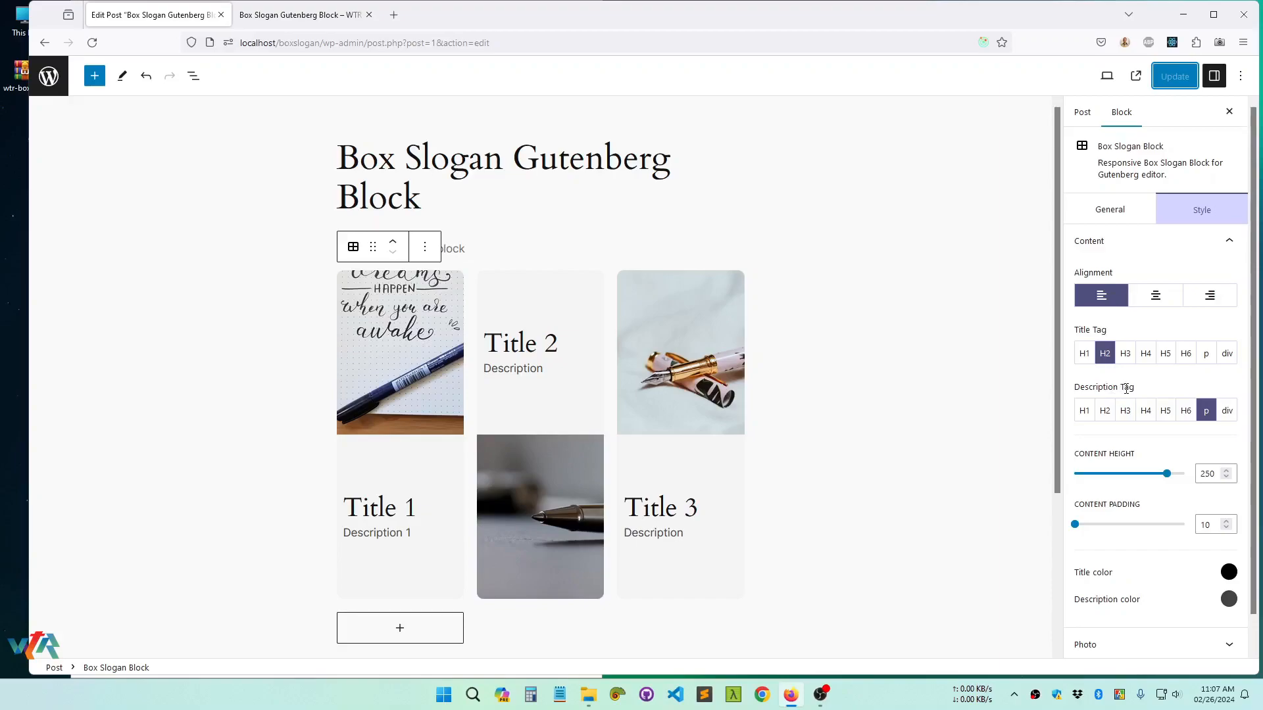
{"action": "left_click", "coordinate": [504, 348]}
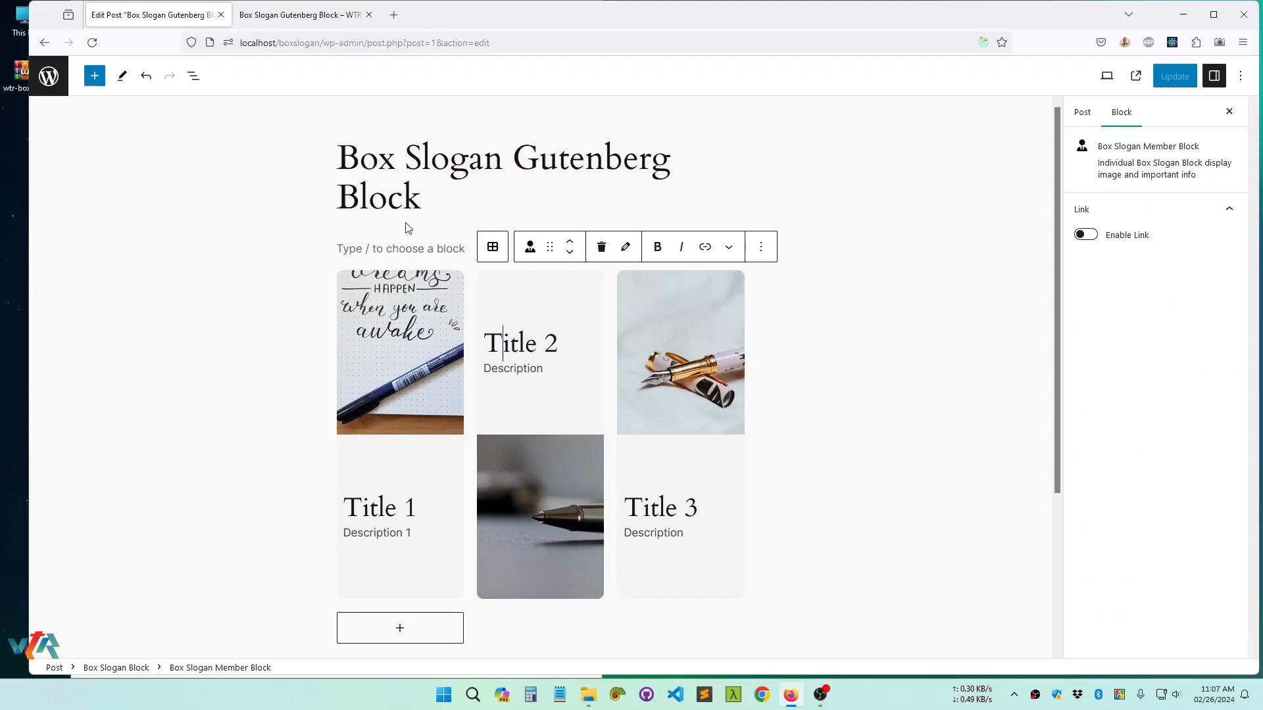
{"action": "left_click", "coordinate": [490, 245]}
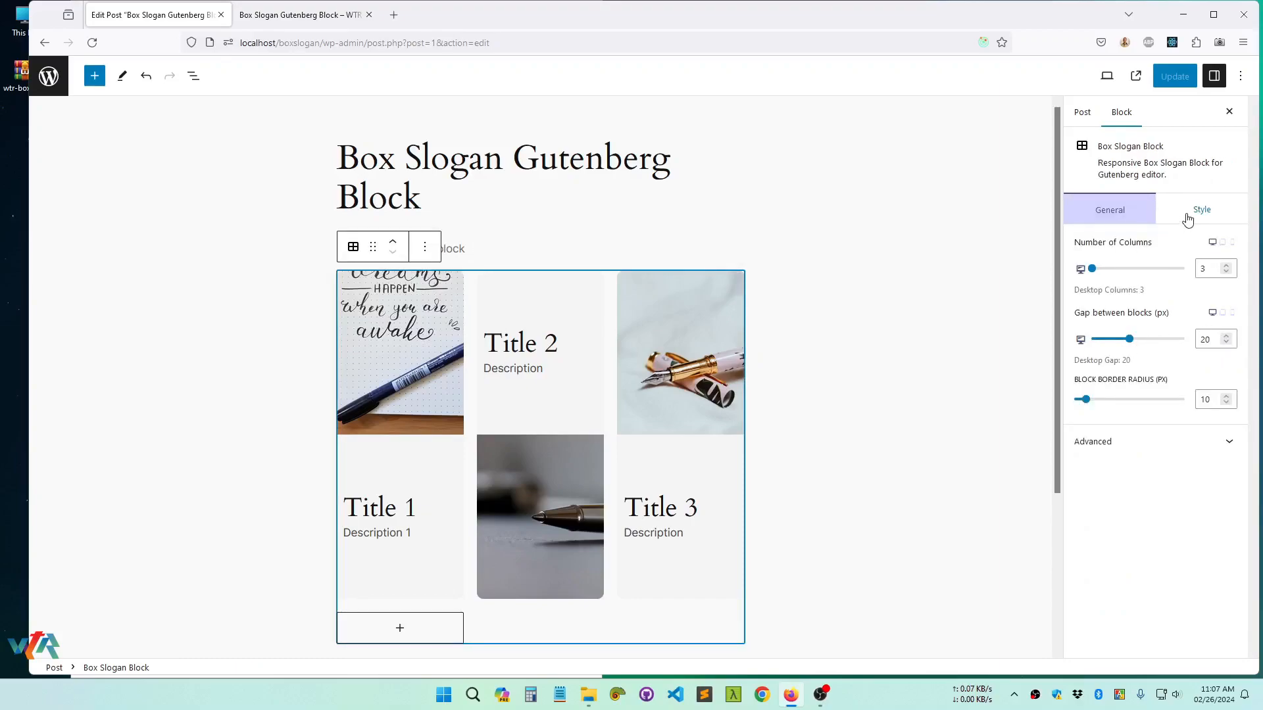
{"action": "left_click", "coordinate": [1187, 219]}
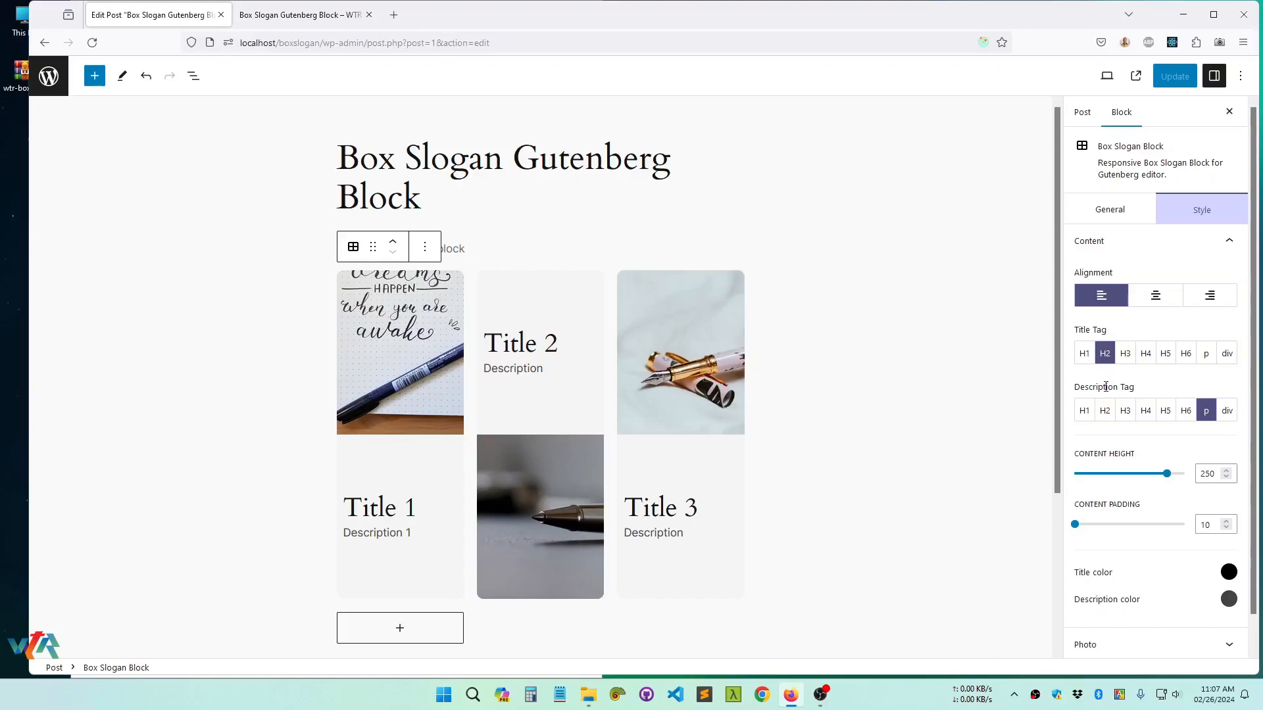
{"action": "left_click", "coordinate": [1126, 355]}
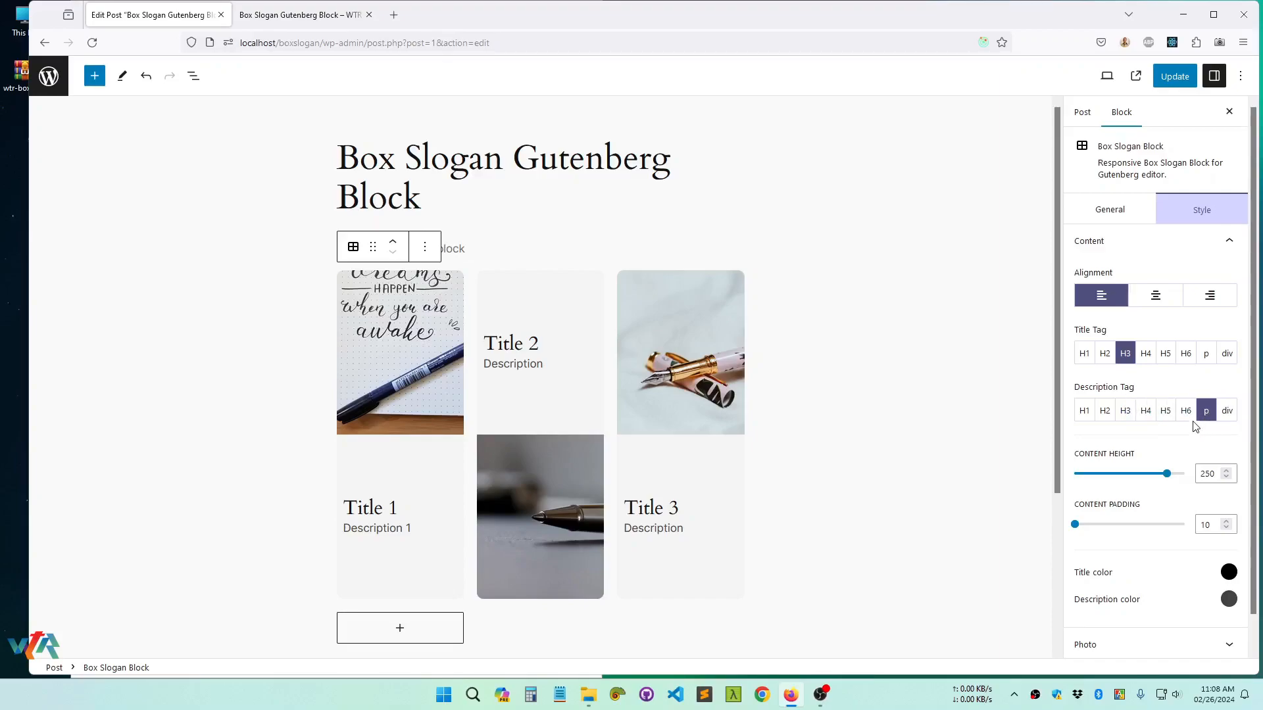
Try H4 as the description tag, set it back to p, and update the post
{"action": "left_click", "coordinate": [1148, 419]}
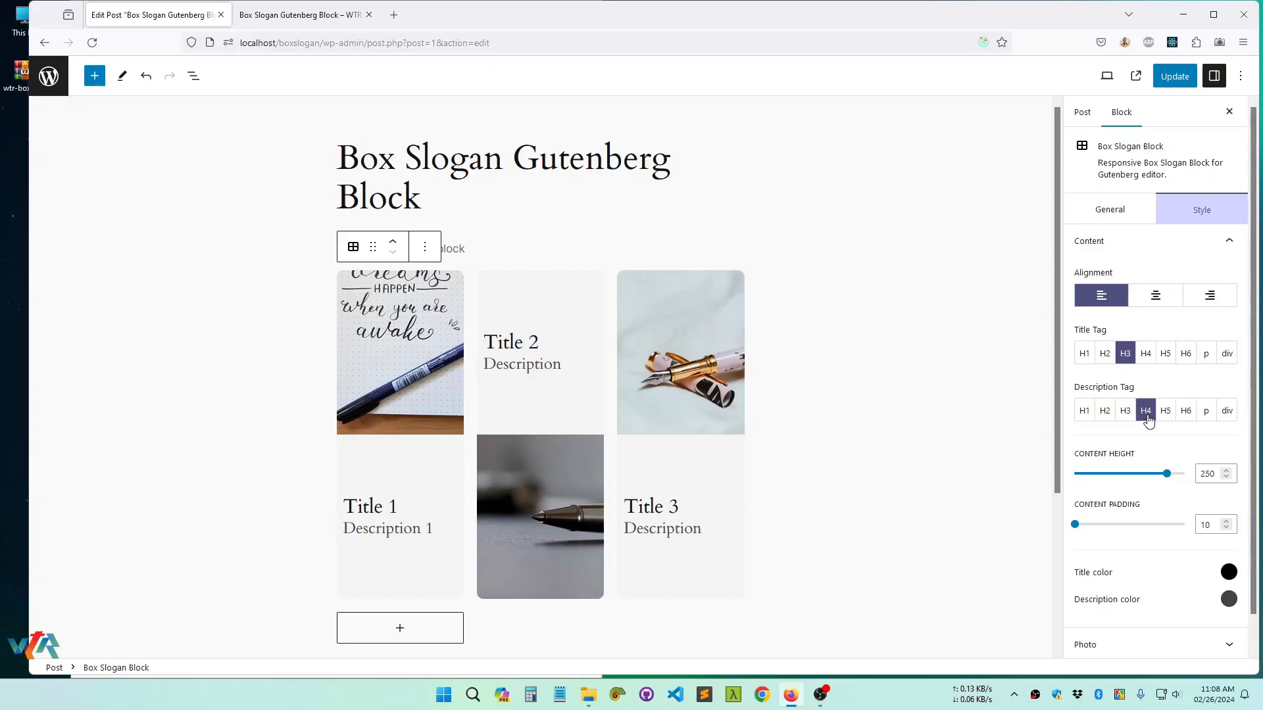
{"action": "left_click", "coordinate": [1204, 413]}
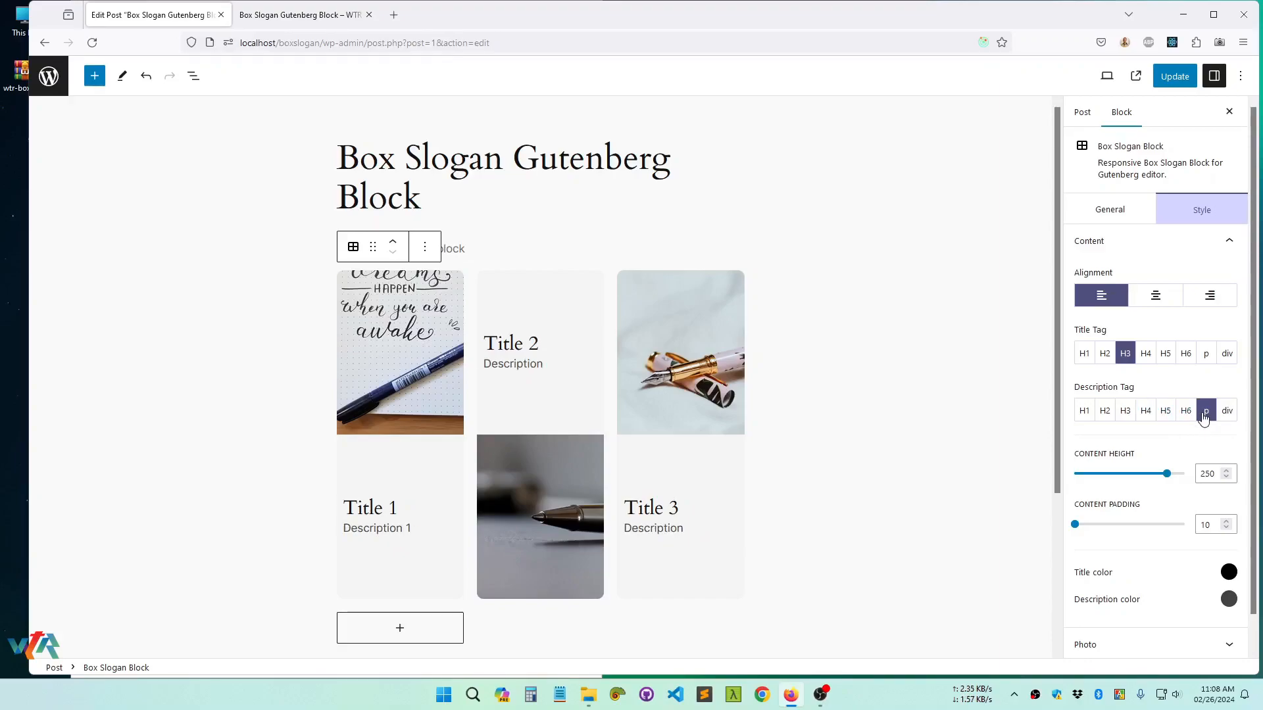
{"action": "left_click", "coordinate": [1176, 77]}
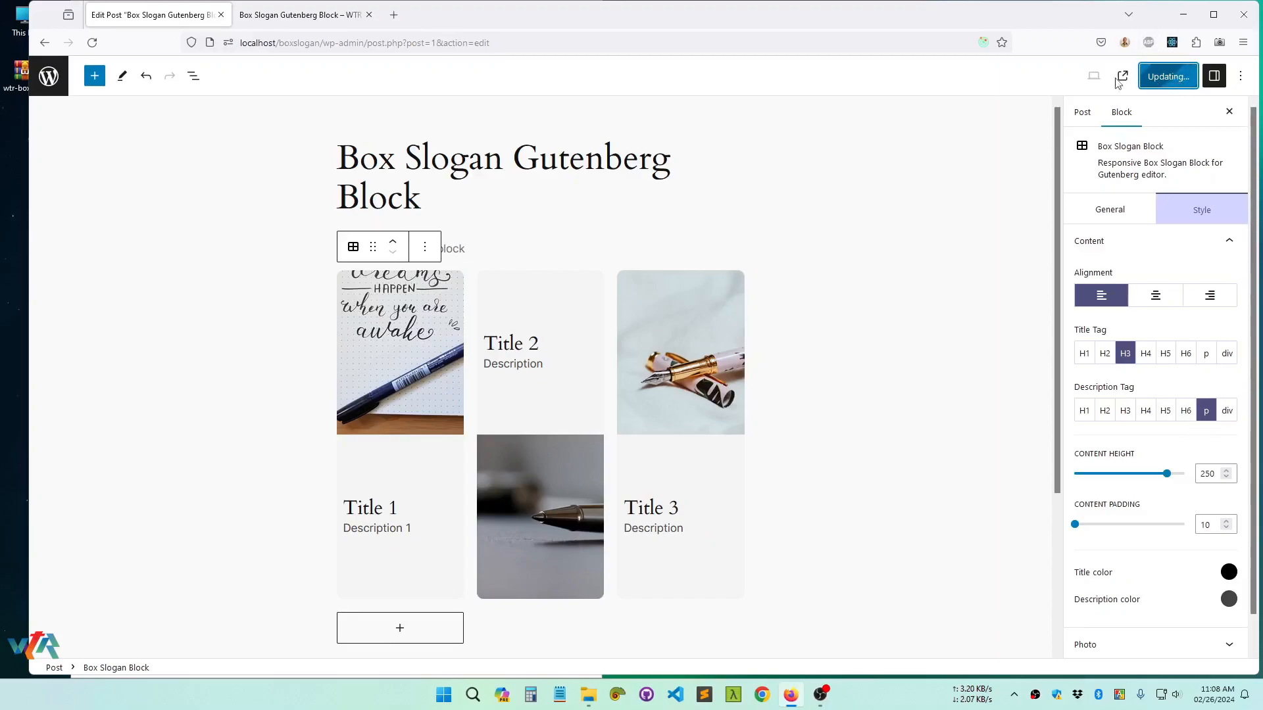
Reload the published page and inspect the HTML of the Title 2 heading to check its tag
{"action": "left_click", "coordinate": [302, 19]}
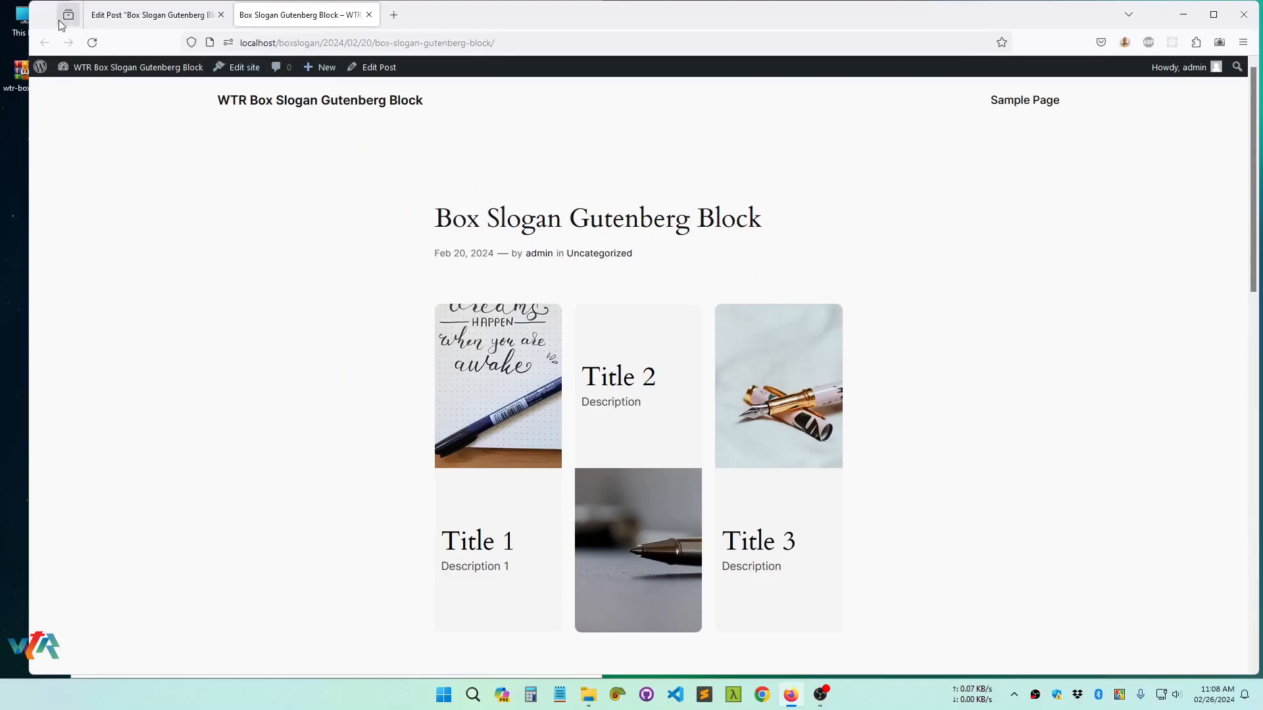
{"action": "right_click", "coordinate": [246, 194]}
{"action": "left_click", "coordinate": [328, 206]}
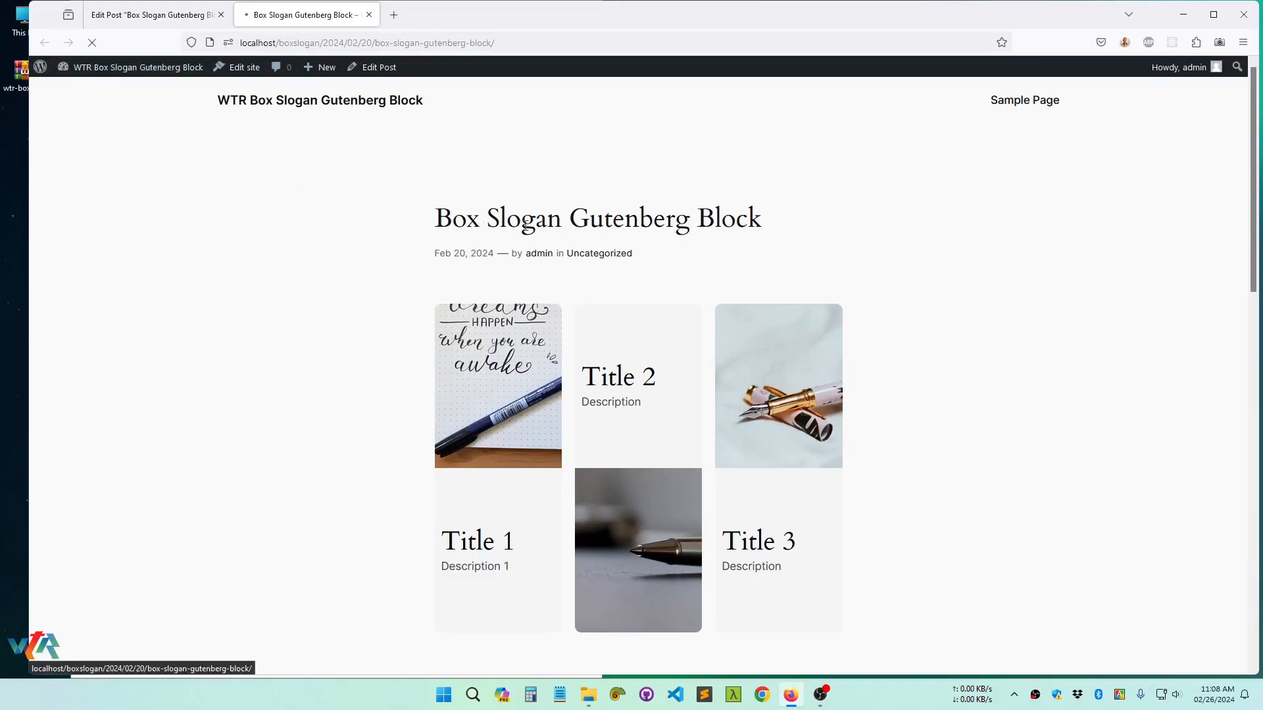
{"action": "right_click", "coordinate": [628, 377]}
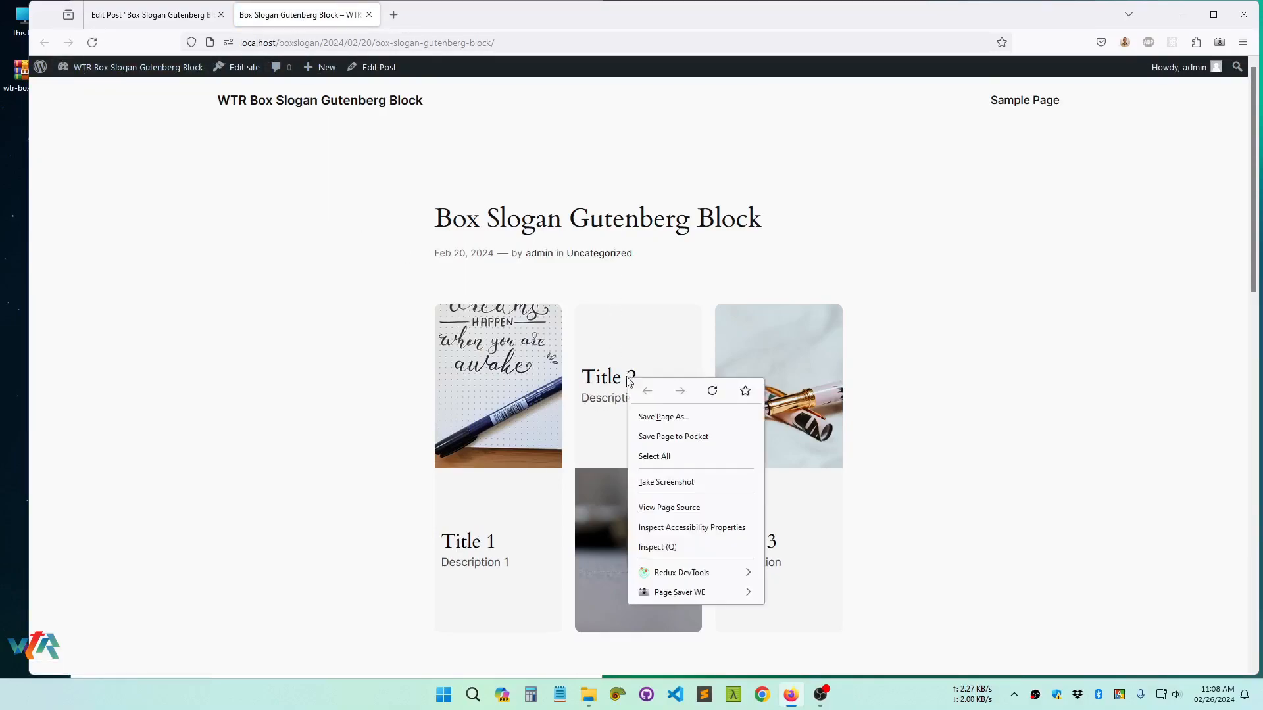
{"action": "left_click", "coordinate": [661, 547]}
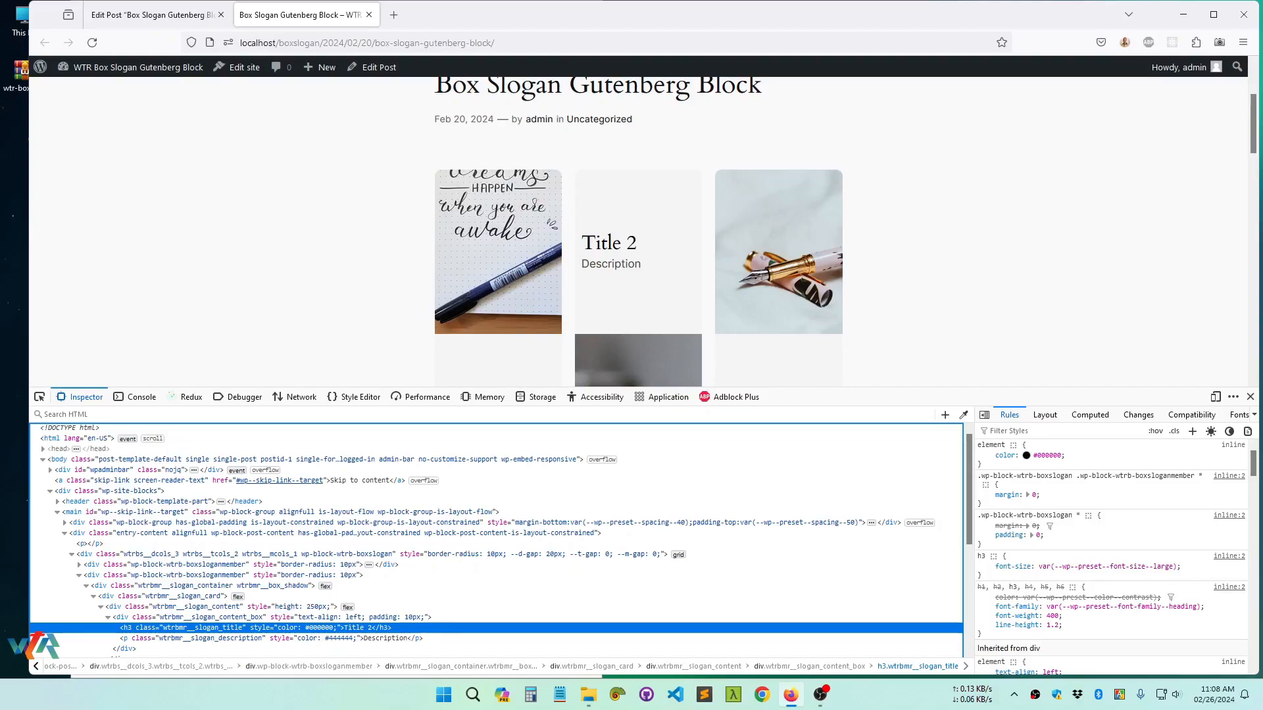
Back in the editor, set the content height to 200 and check the updated post on its published page
{"action": "key", "text": "ctrl+shift+Tab"}
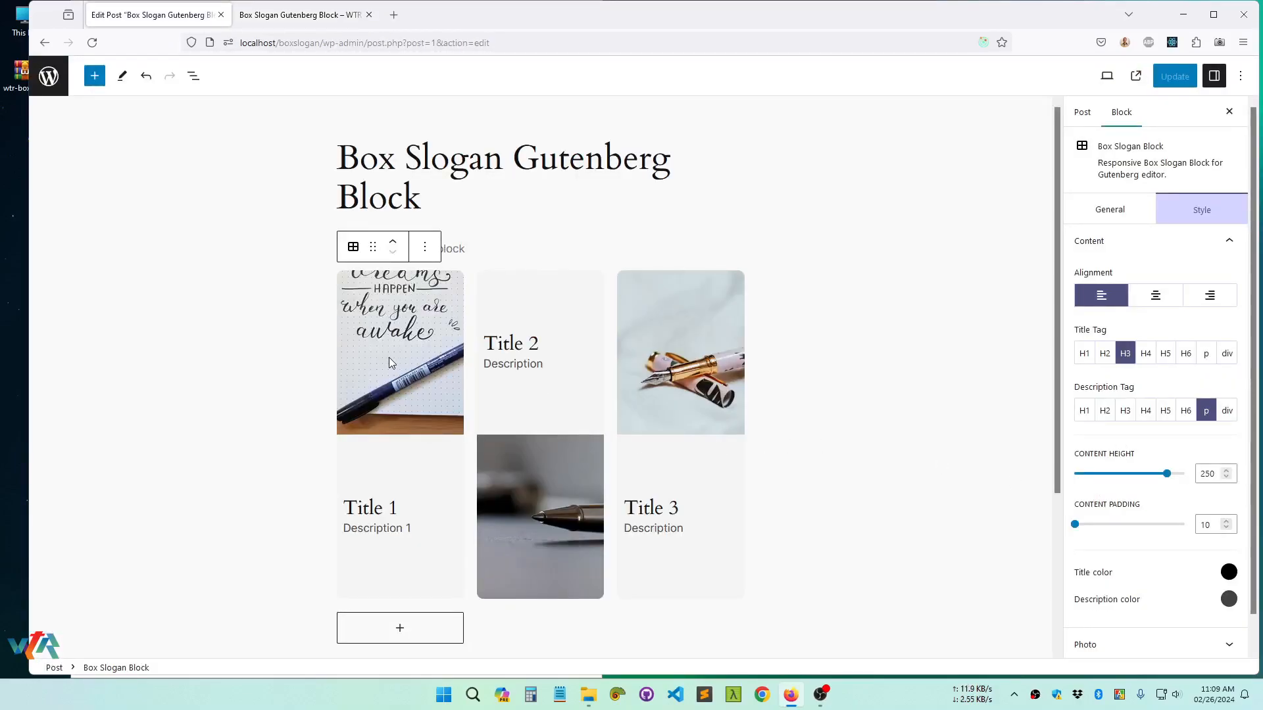
{"action": "double_click", "coordinate": [1213, 473]}
{"action": "type", "text": "2"}
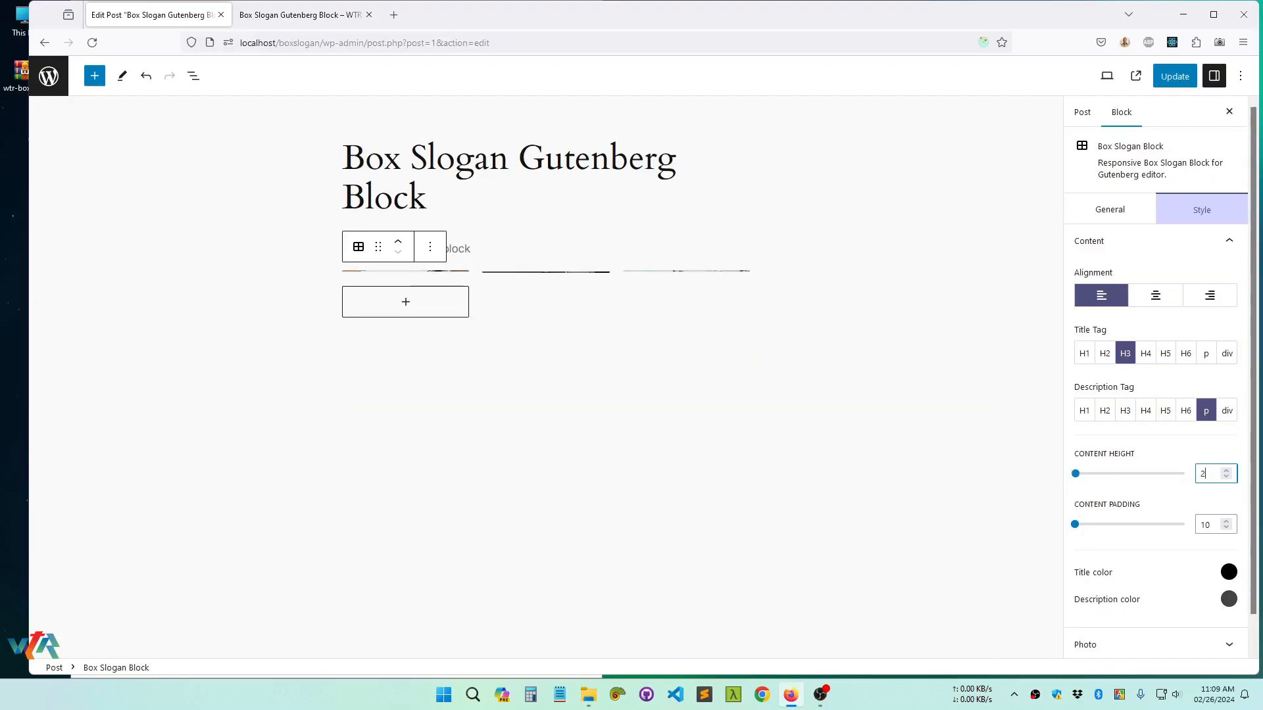
{"action": "type", "text": "00"}
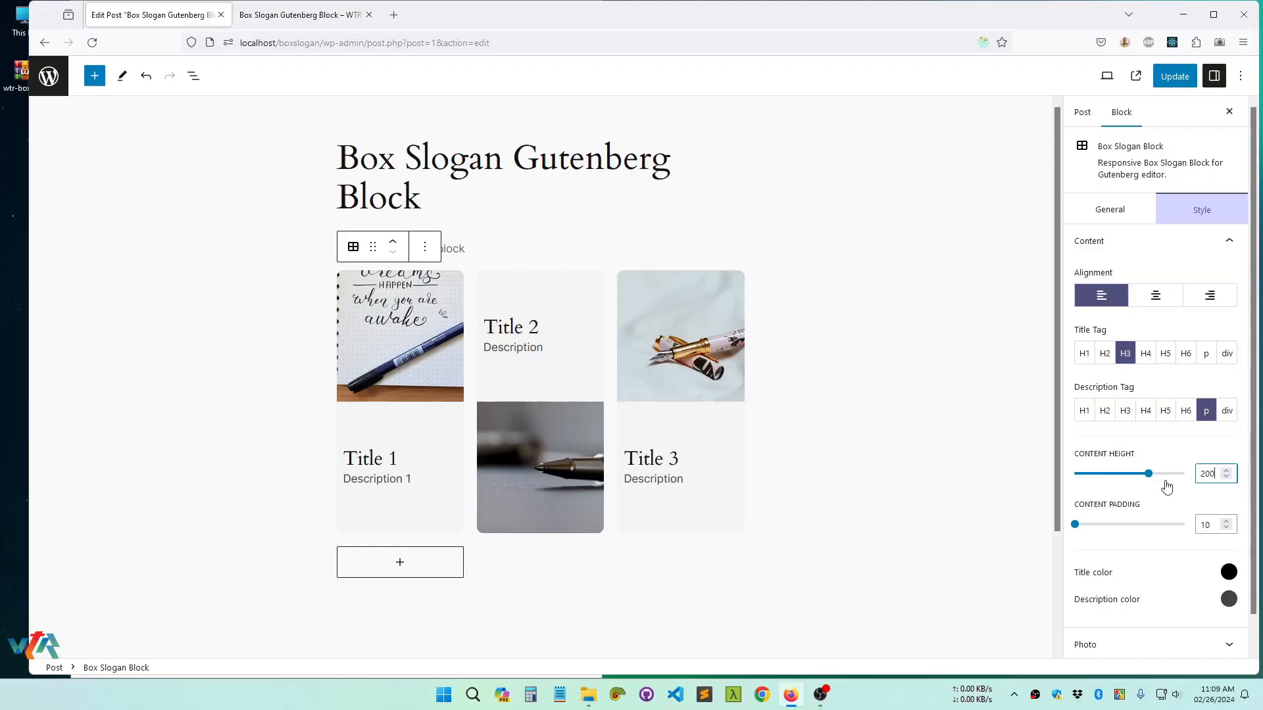
{"action": "left_click", "coordinate": [1171, 83]}
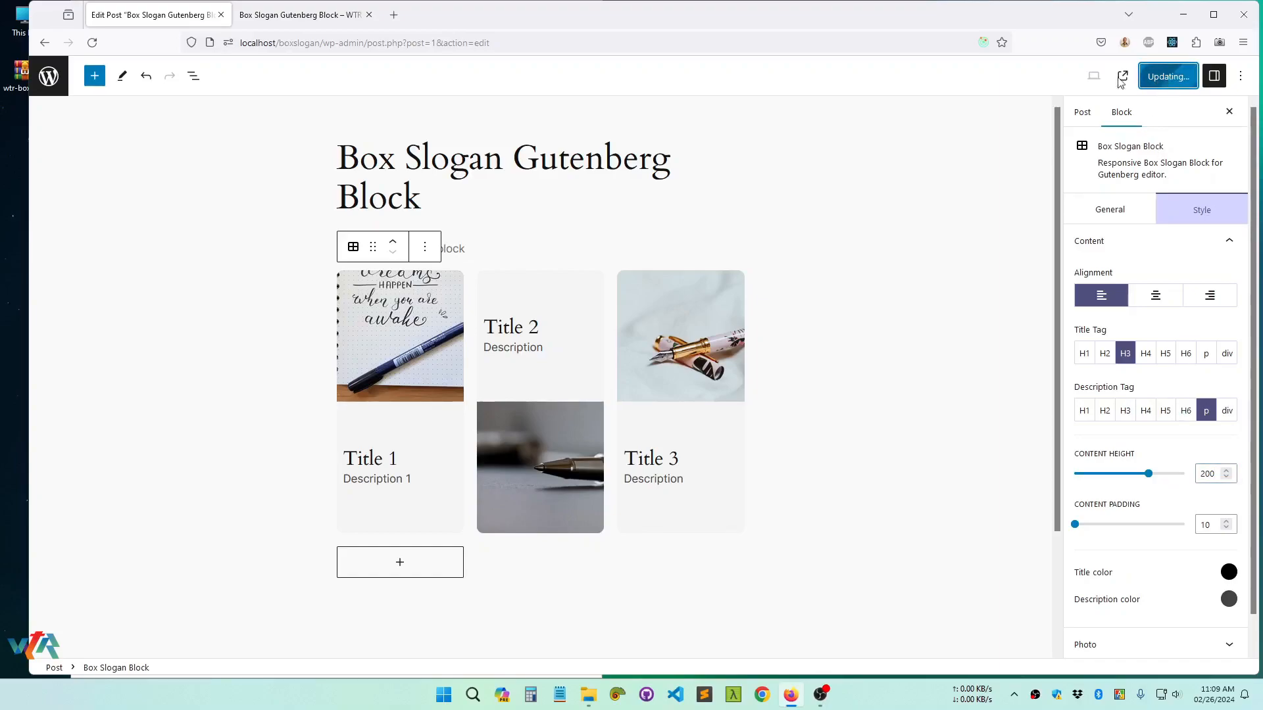
{"action": "left_click", "coordinate": [309, 18]}
{"action": "right_click", "coordinate": [283, 202]}
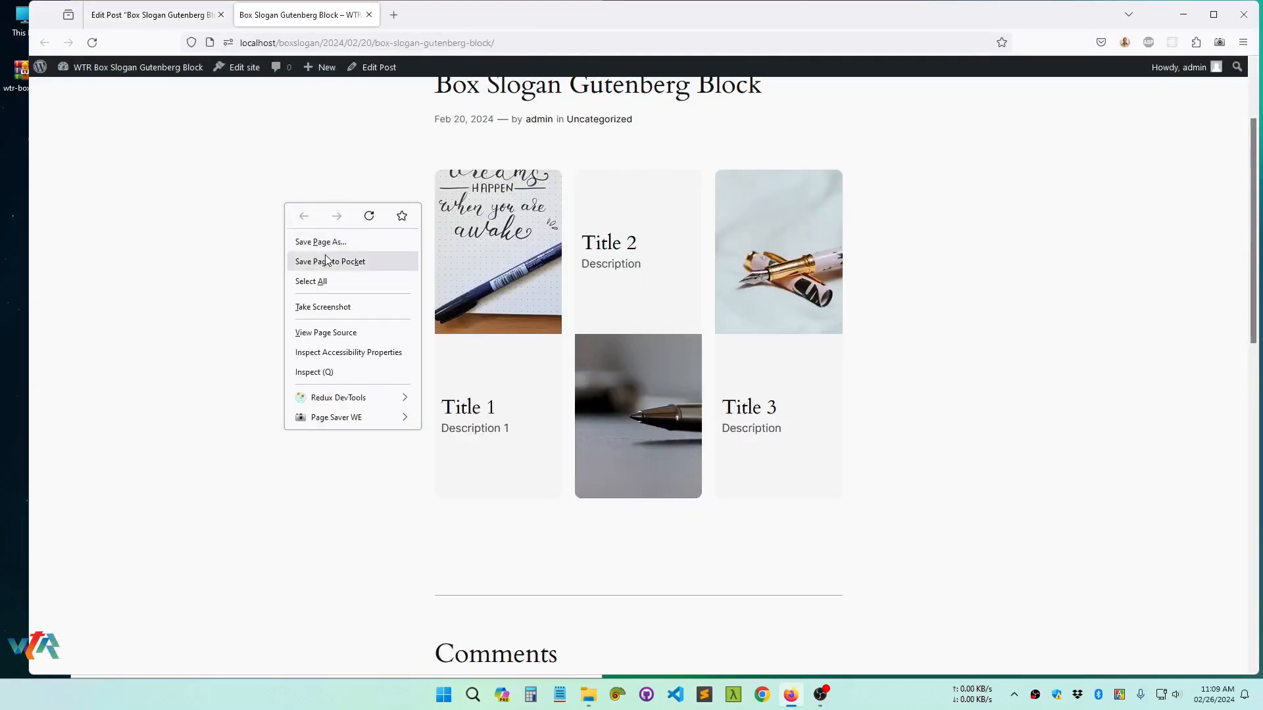
{"action": "left_click", "coordinate": [369, 214]}
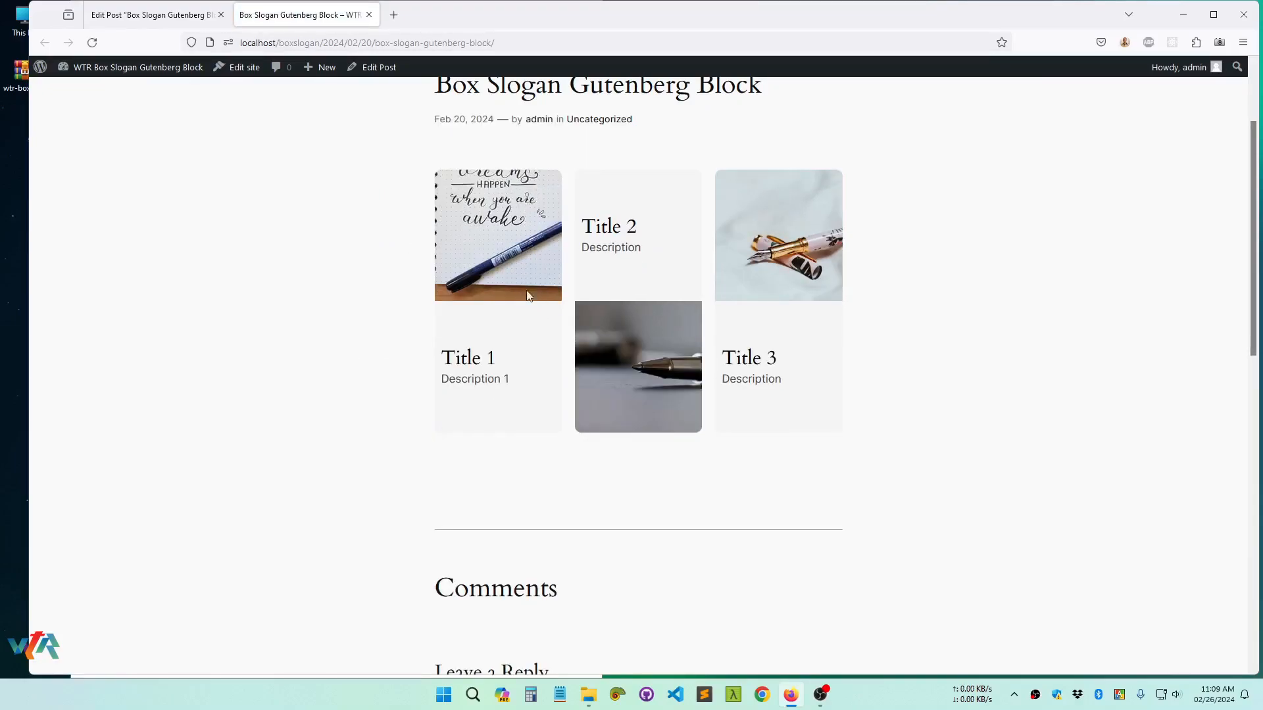
Return to the editor and increase the block's content padding to 21
{"action": "left_click", "coordinate": [150, 18]}
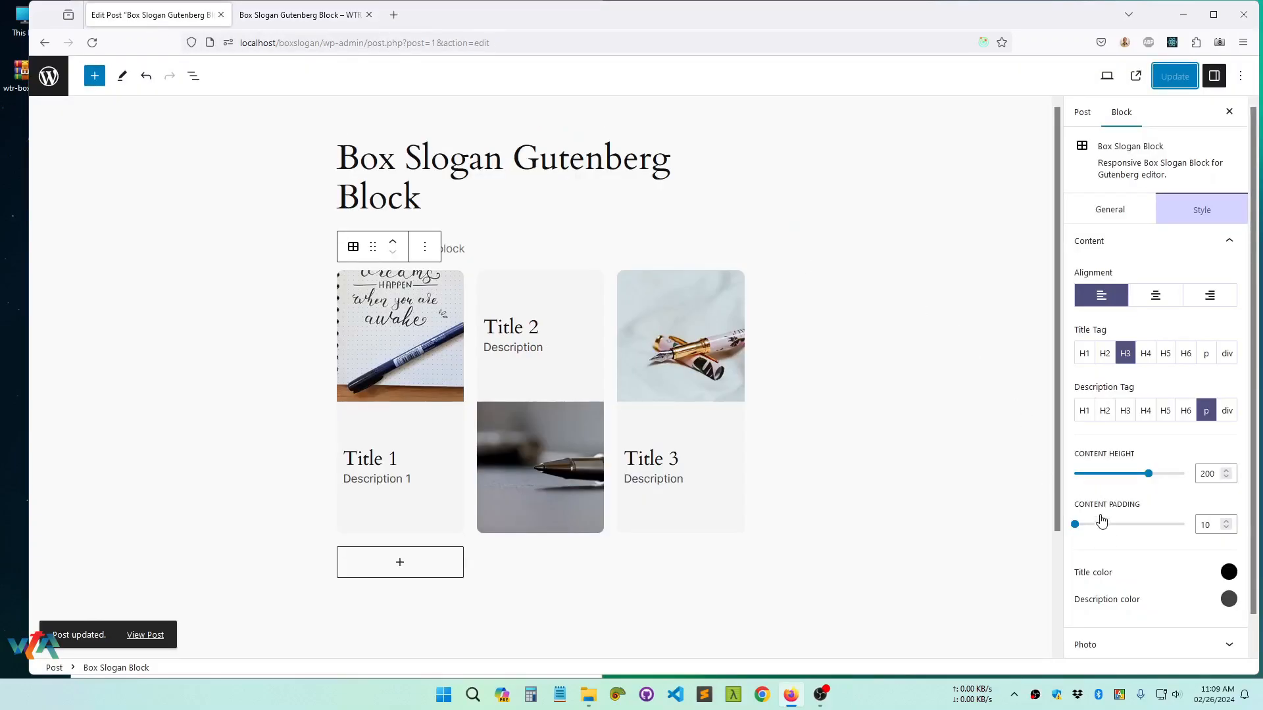
{"action": "double_click", "coordinate": [1213, 527]}
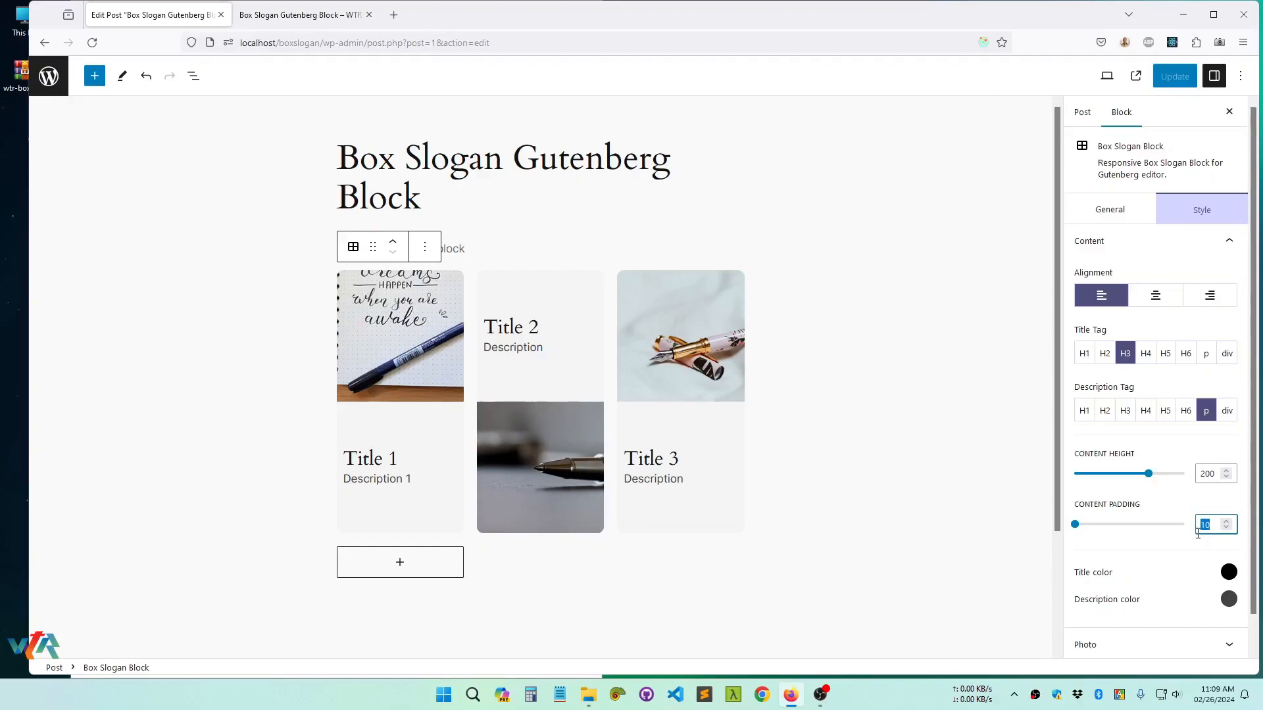
{"action": "type", "text": "12"}
{"action": "key", "text": "Up"}
{"action": "key", "text": "Up"}
{"action": "key", "text": "Up"}
{"action": "key", "text": "Up"}
{"action": "key", "text": "Up"}
{"action": "key", "text": "Up"}
{"action": "key", "text": "Up"}
{"action": "key", "text": "Up"}
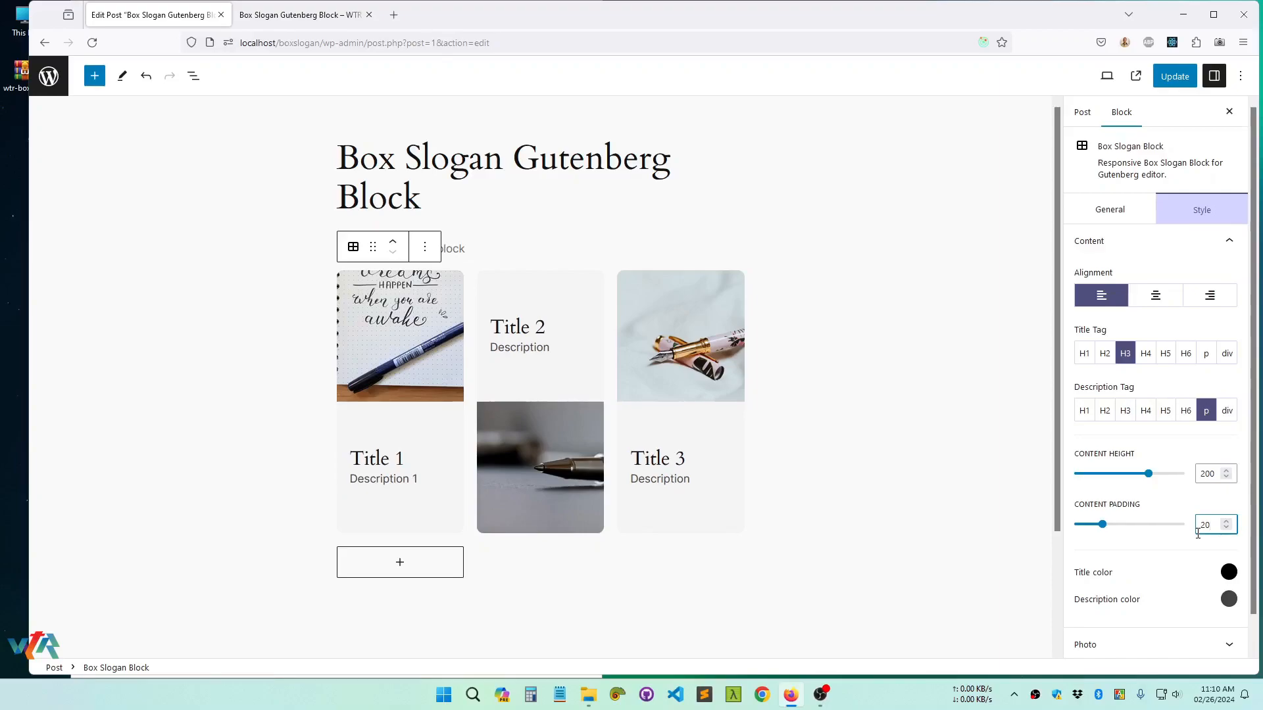
{"action": "key", "text": "Up"}
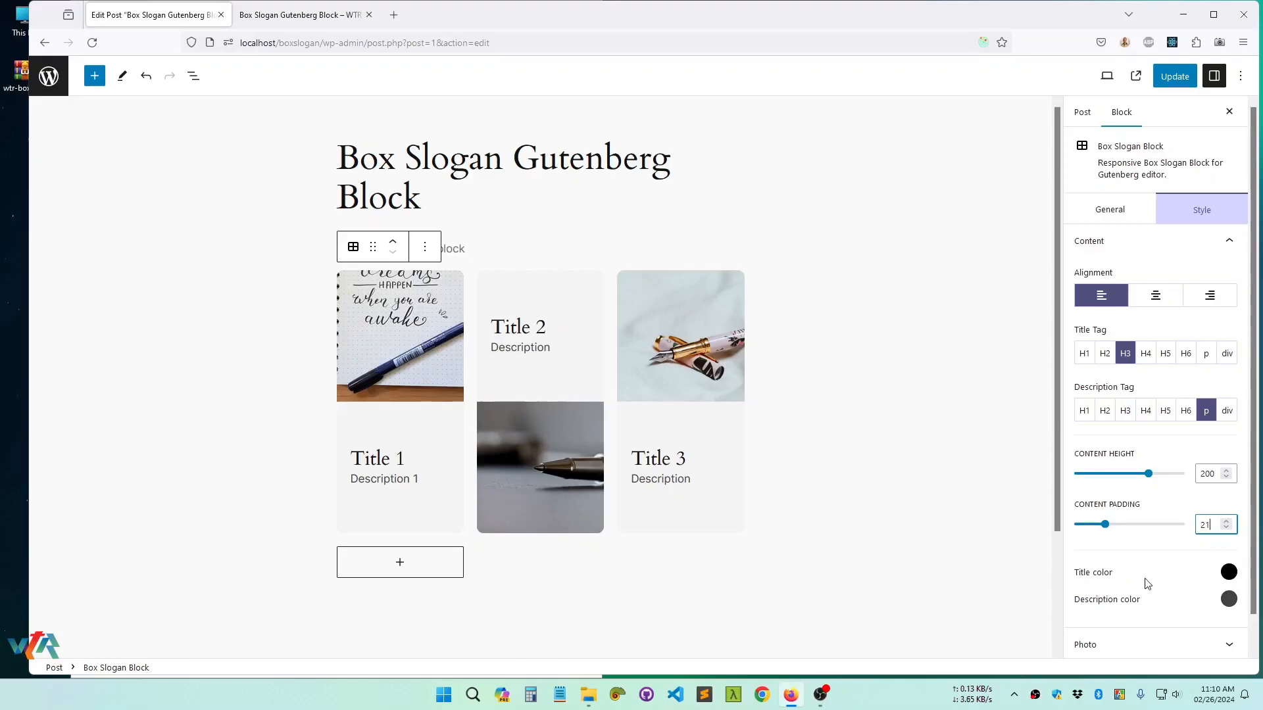
Set the title color to the custom red #F93333
{"action": "left_click", "coordinate": [1228, 573]}
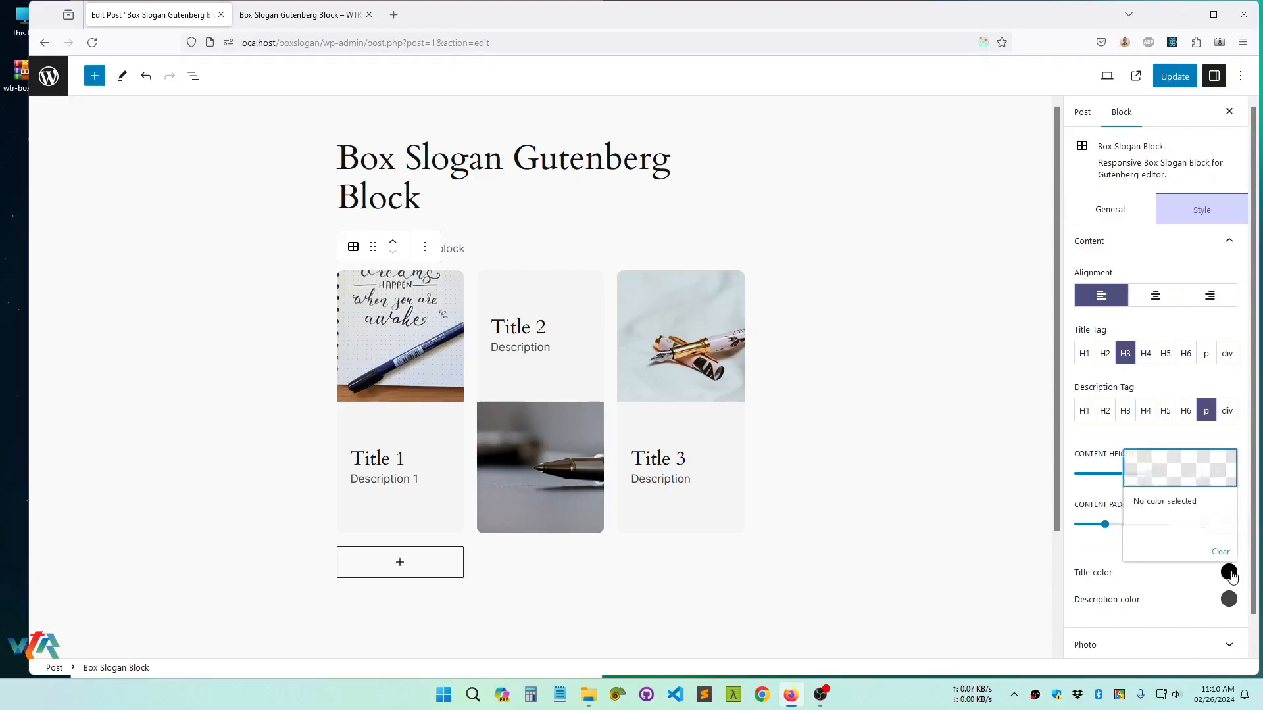
{"action": "left_click", "coordinate": [1192, 470]}
{"action": "left_click_drag", "start_coordinate": [1200, 244], "coordinate": [1217, 200]}
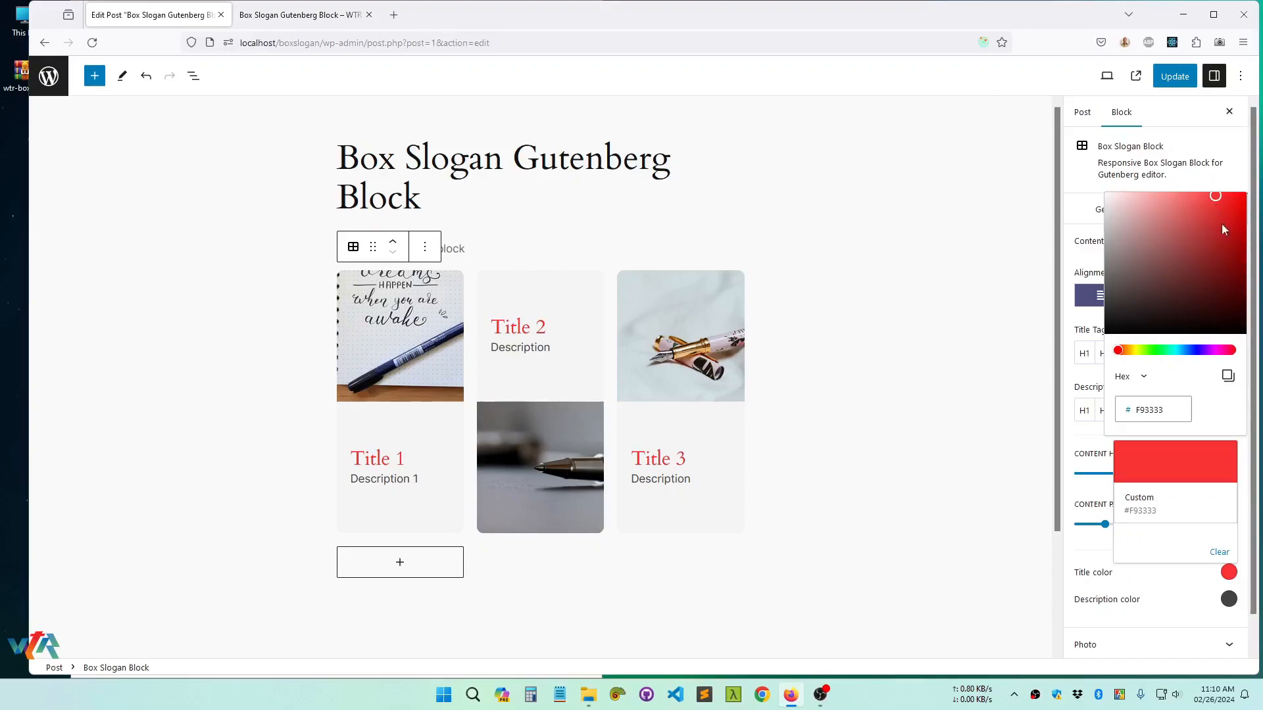
{"action": "left_click", "coordinate": [1195, 471]}
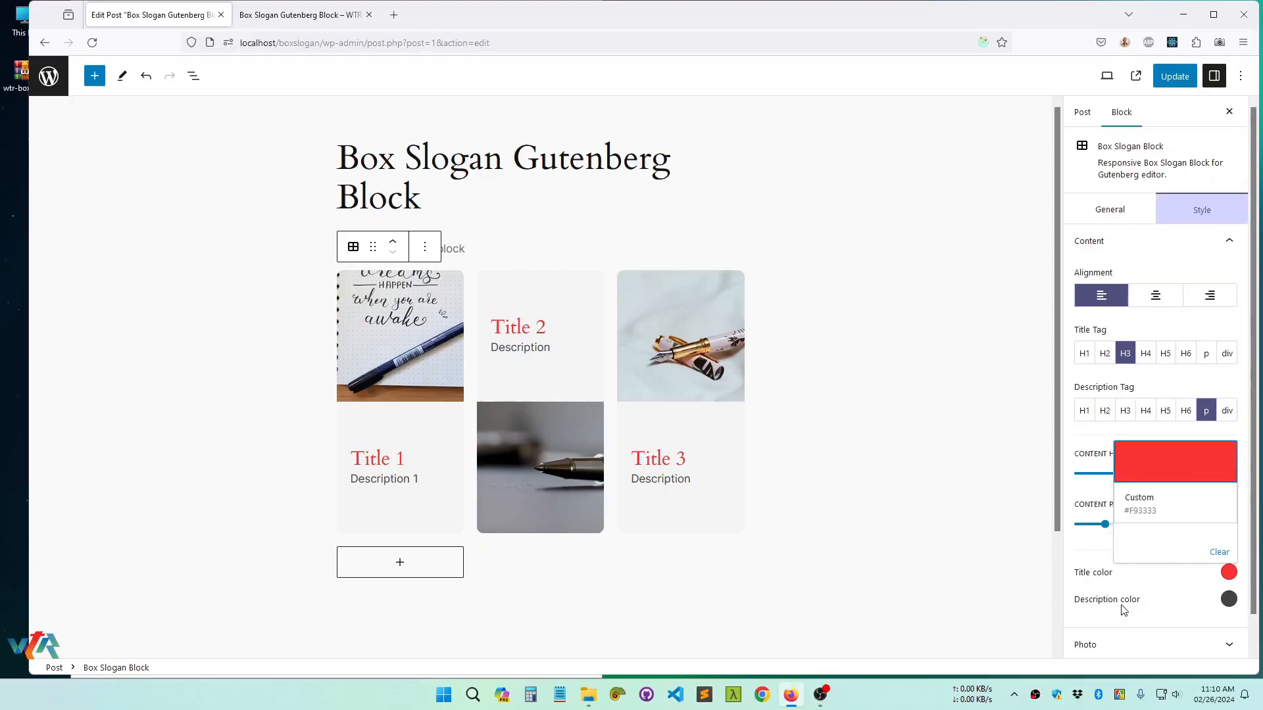
{"action": "left_click", "coordinate": [1122, 602]}
Set the description color to the custom green #3CBFA0
{"action": "left_click", "coordinate": [1227, 600]}
{"action": "left_click", "coordinate": [1189, 499]}
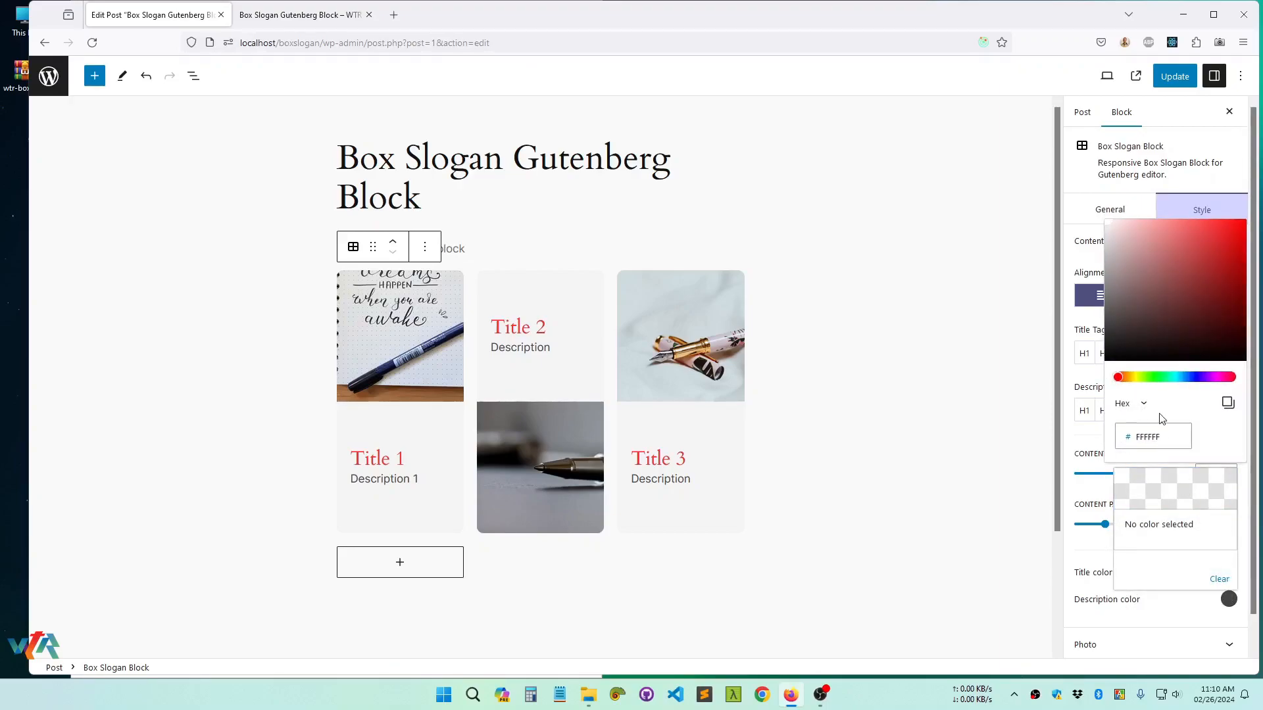
{"action": "left_click", "coordinate": [1171, 378]}
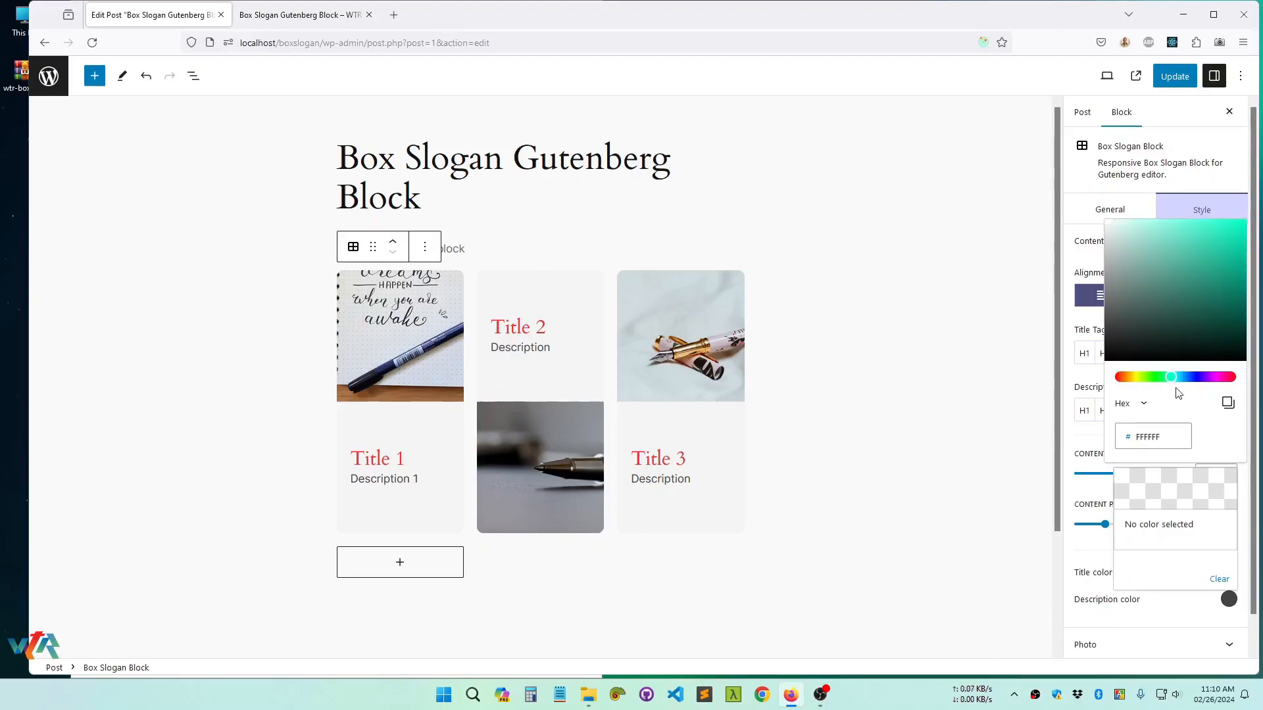
{"action": "left_click", "coordinate": [1209, 253]}
{"action": "mouse_move", "coordinate": [1208, 253]}
{"action": "left_mouse_down"}
{"action": "mouse_move", "coordinate": [1200, 236]}
{"action": "mouse_move", "coordinate": [1200, 255]}
{"action": "left_mouse_up"}
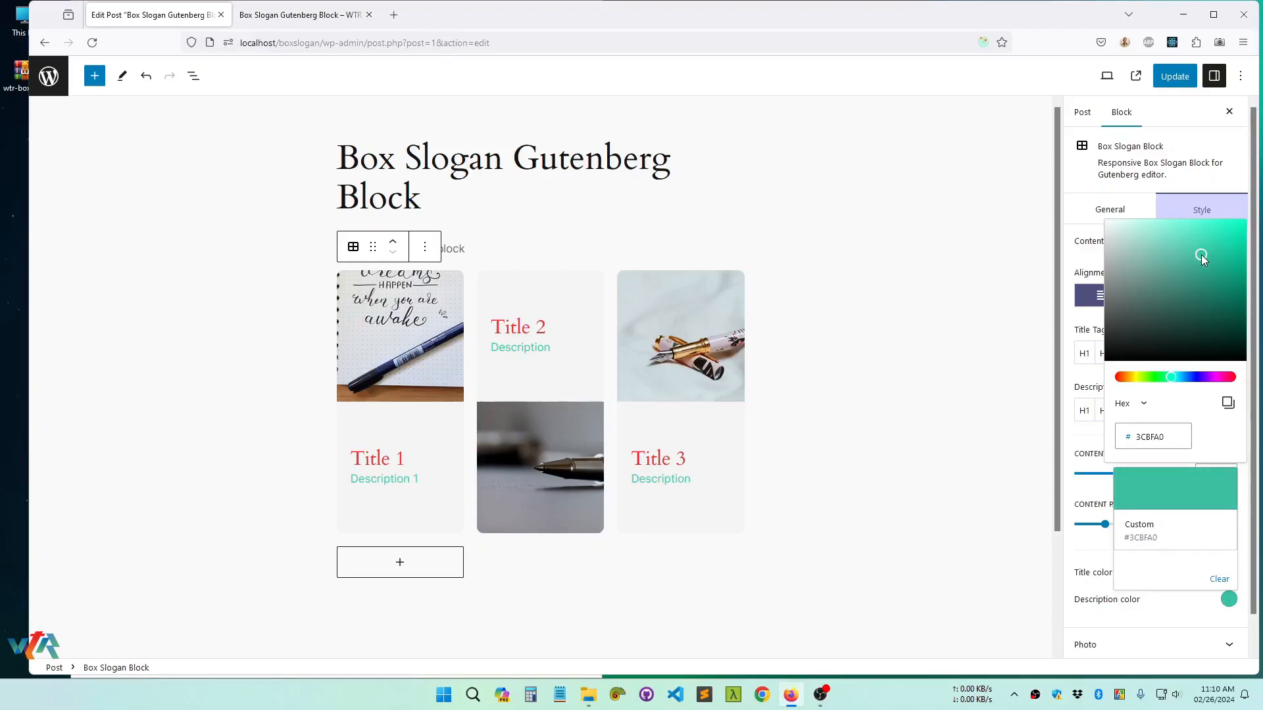
{"action": "left_click", "coordinate": [1175, 500]}
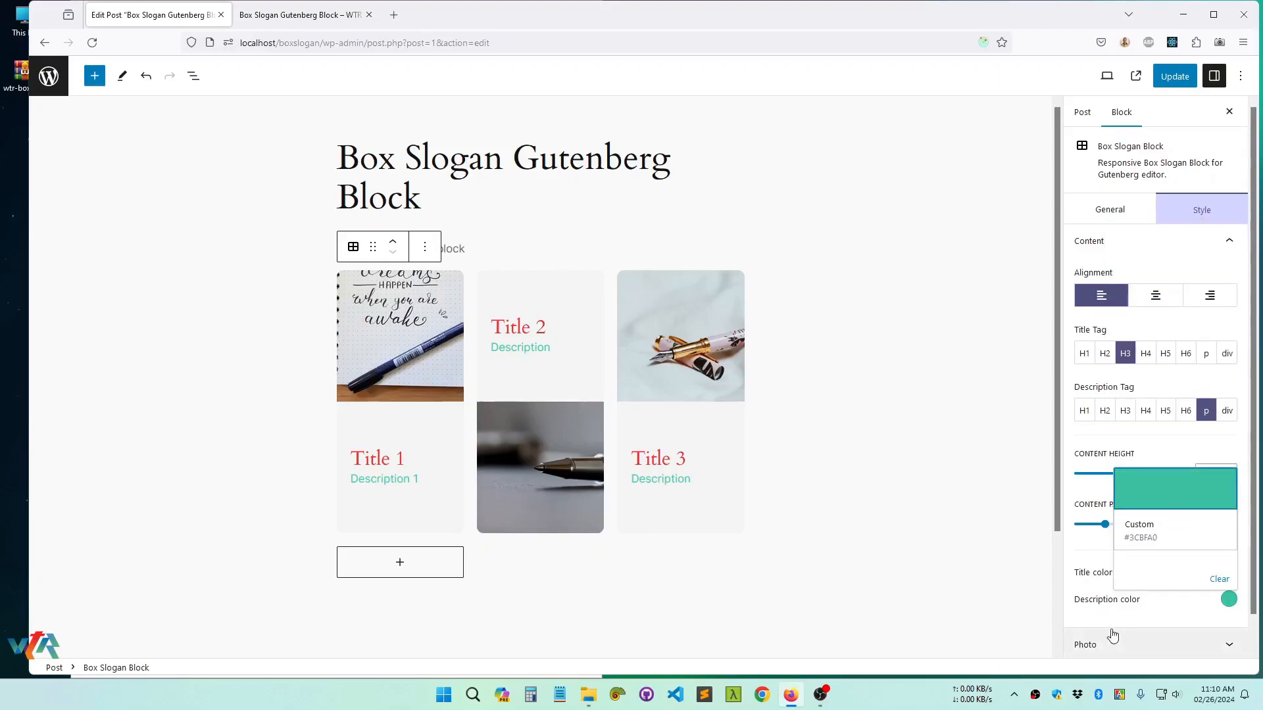
{"action": "left_click", "coordinate": [1096, 599]}
Update the post and reload its published page to check the content padding and text colors
{"action": "left_click", "coordinate": [1174, 77]}
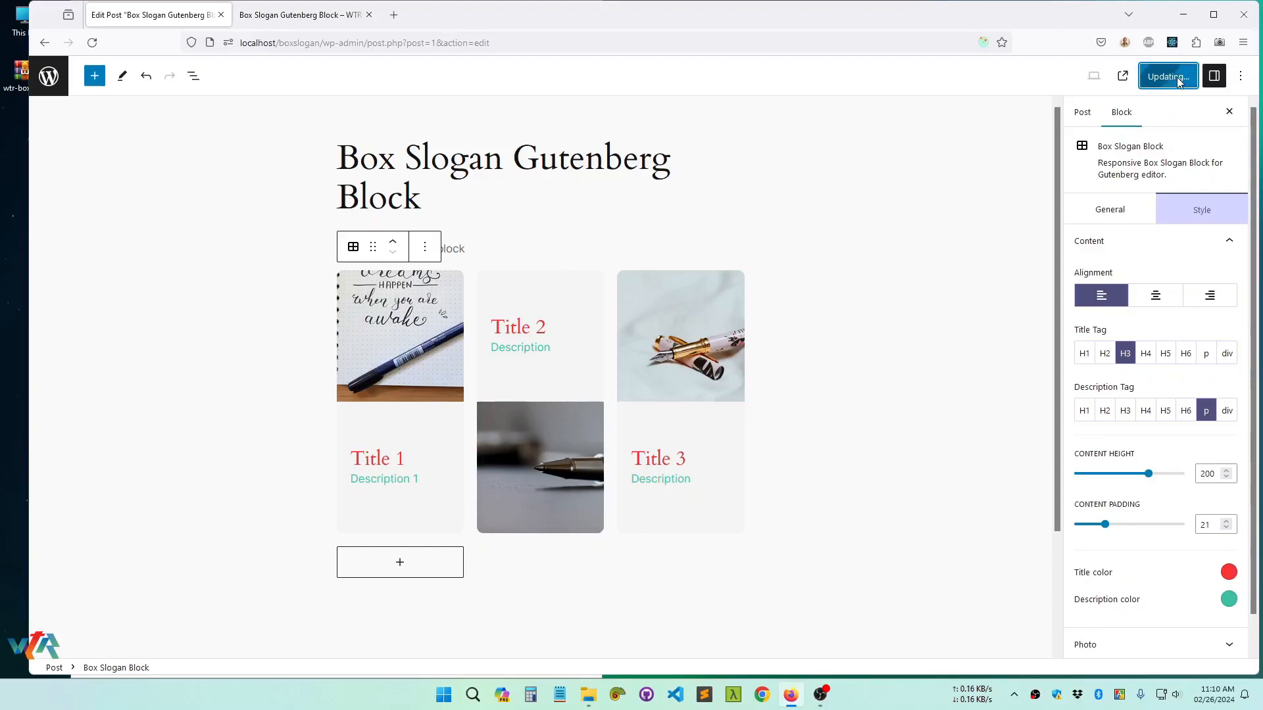
{"action": "left_click", "coordinate": [296, 20]}
{"action": "right_click", "coordinate": [306, 242]}
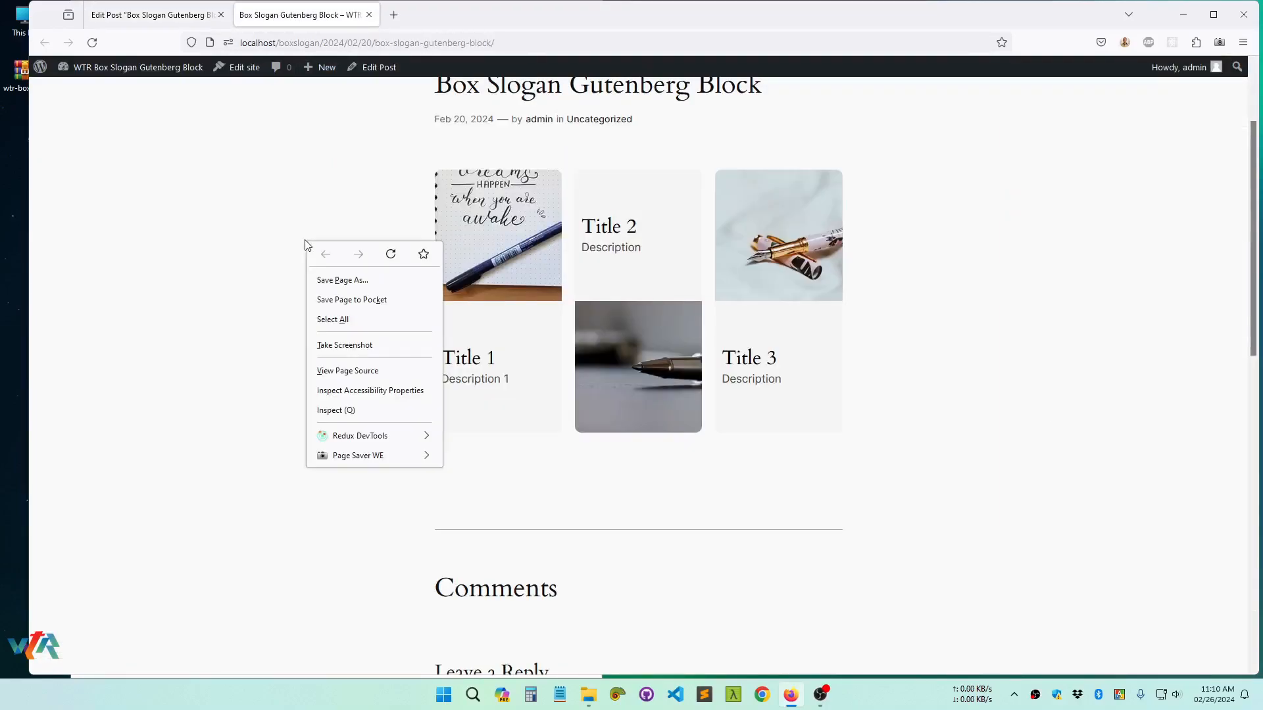
{"action": "left_click", "coordinate": [392, 254]}
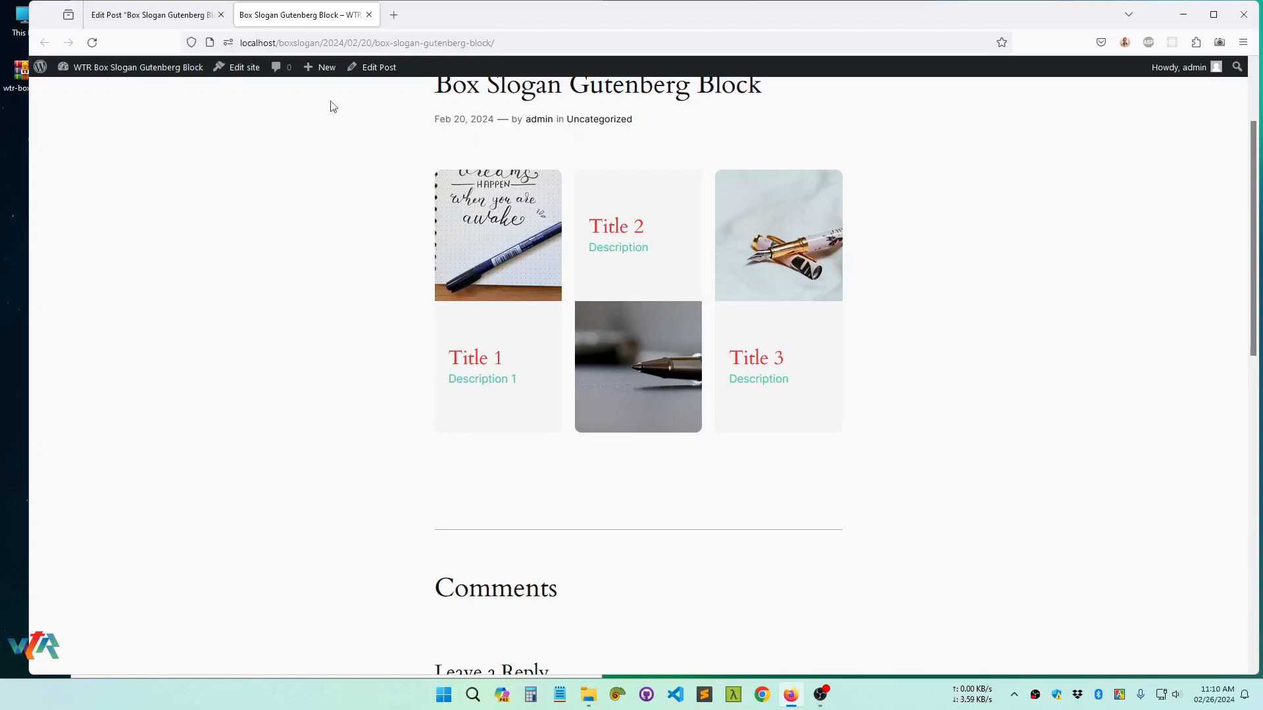
Return to the editor and set the object fit to Cover in the block's photo style settings
{"action": "left_click", "coordinate": [138, 17]}
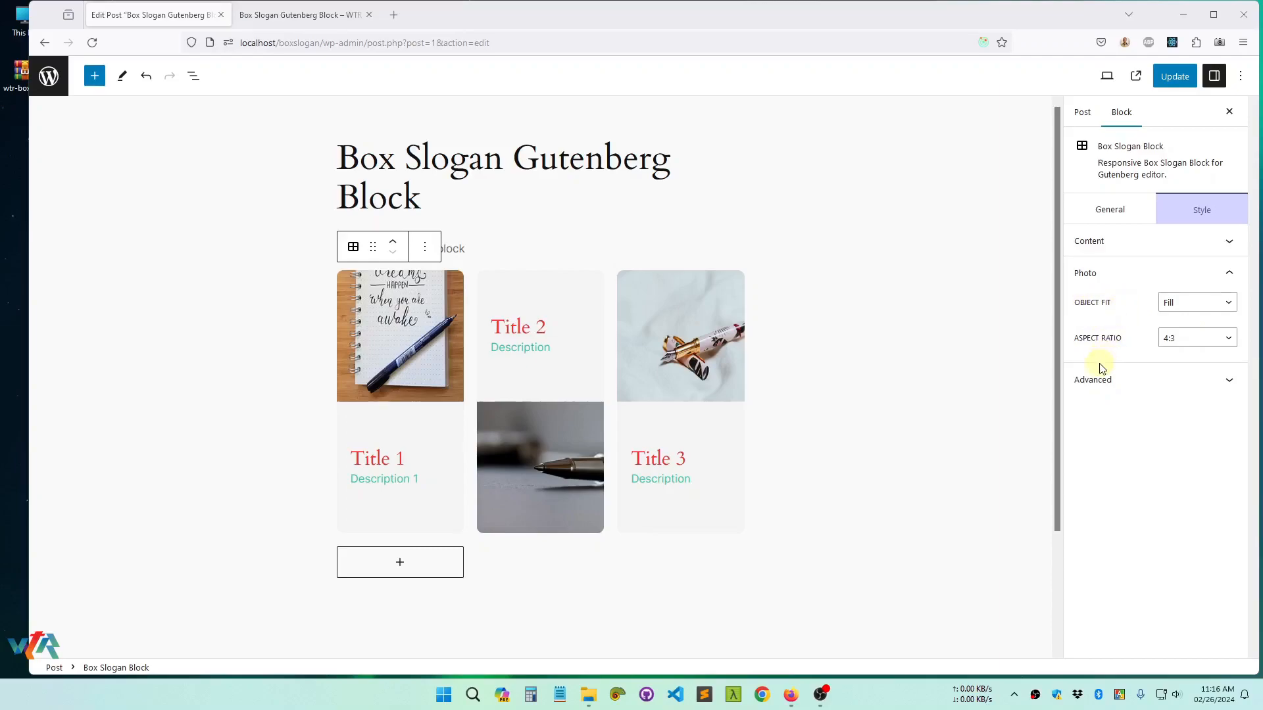
{"action": "left_click", "coordinate": [1187, 310]}
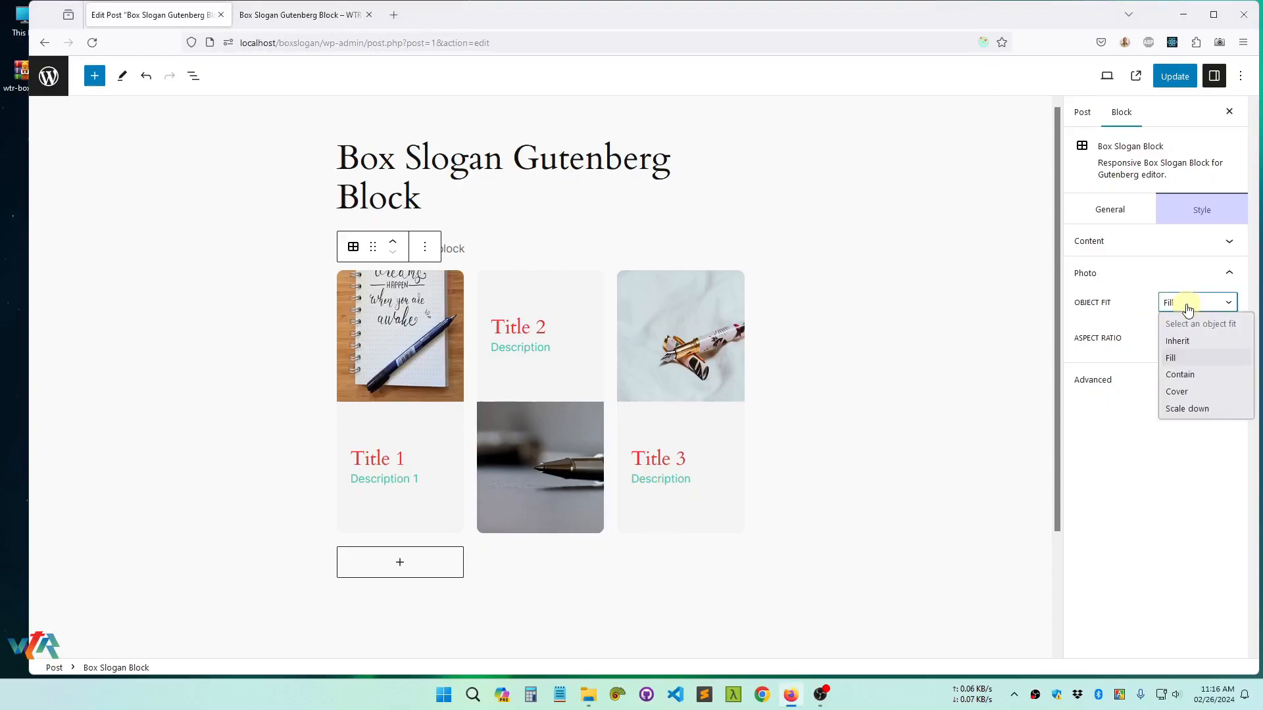
{"action": "left_click", "coordinate": [1177, 392]}
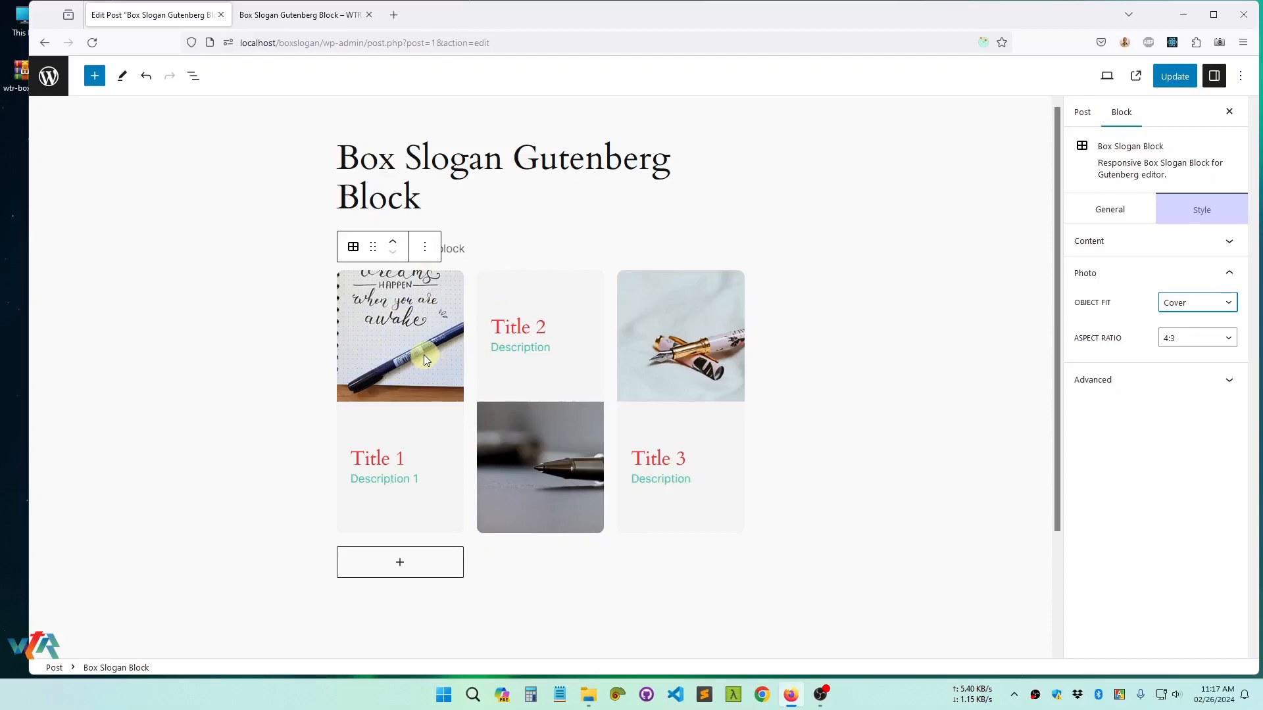
Try the Fill, Contain and Scale down object fits on the block's photos and set the object fit back to Cover
{"action": "left_click", "coordinate": [1192, 308]}
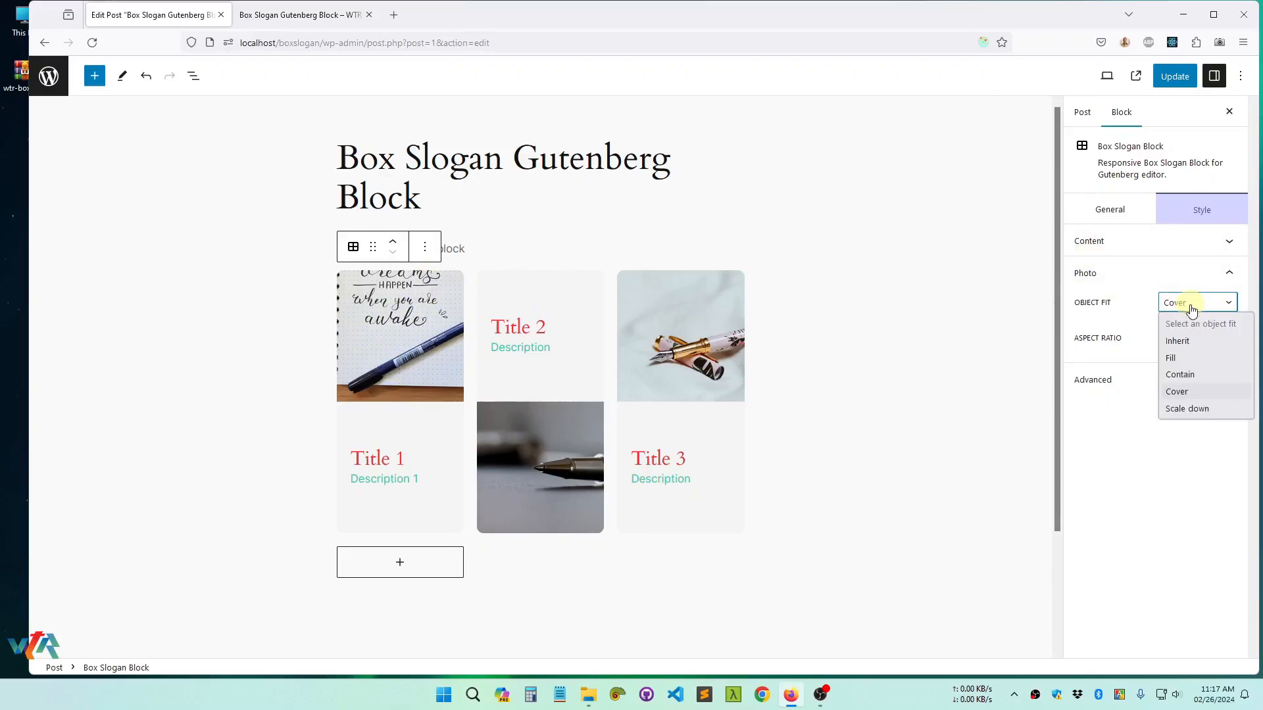
{"action": "left_click", "coordinate": [1178, 360]}
{"action": "left_click", "coordinate": [1192, 304]}
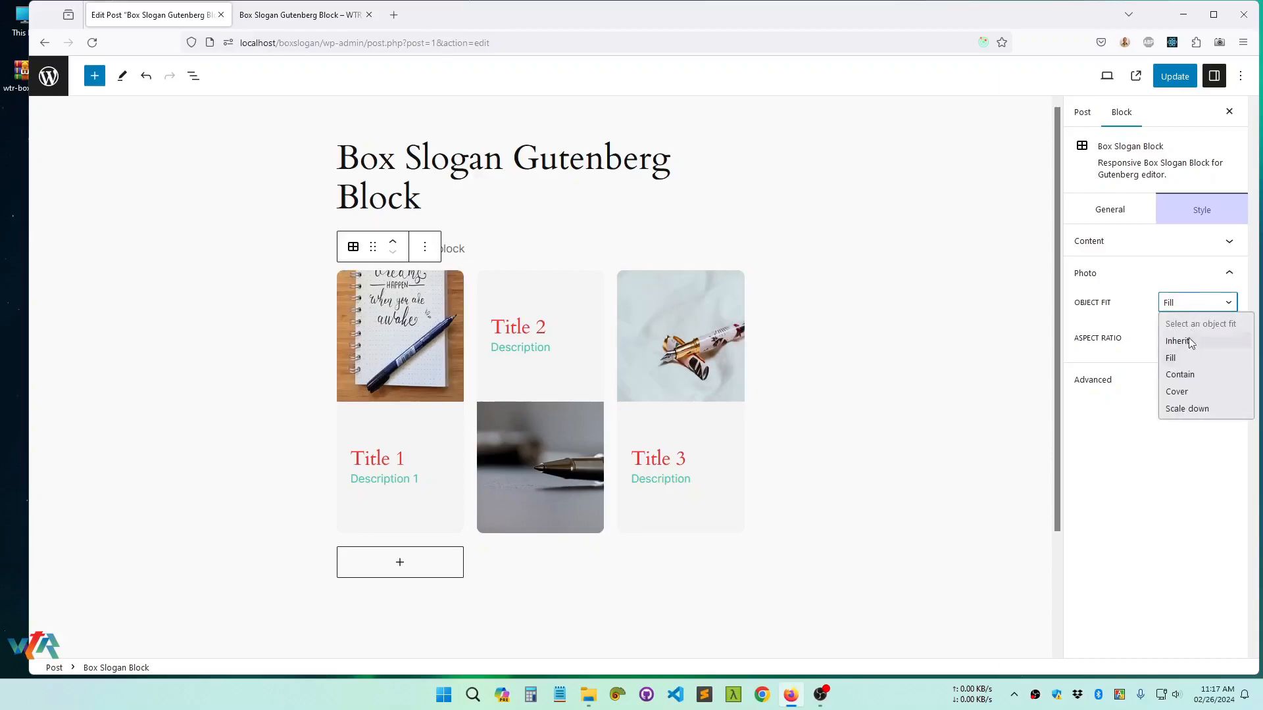
{"action": "left_click", "coordinate": [1180, 374]}
{"action": "left_click", "coordinate": [1190, 305]}
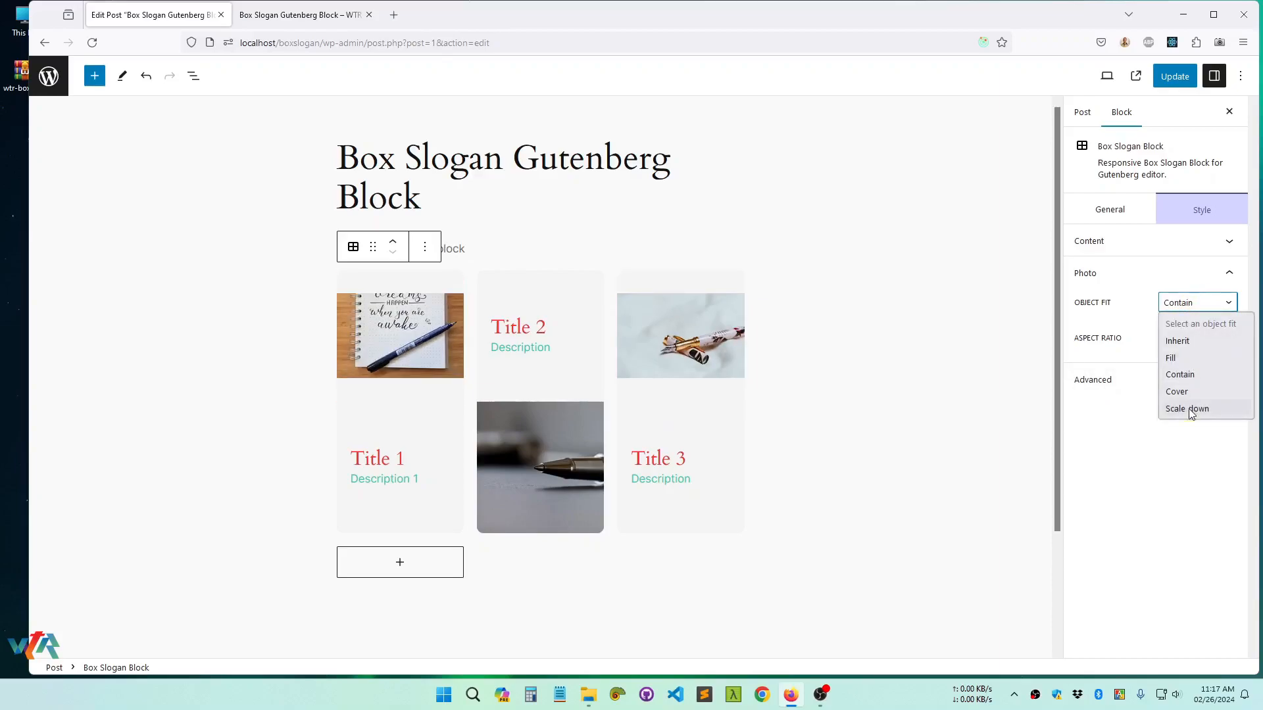
{"action": "left_click", "coordinate": [1188, 408]}
{"action": "left_click", "coordinate": [1190, 302]}
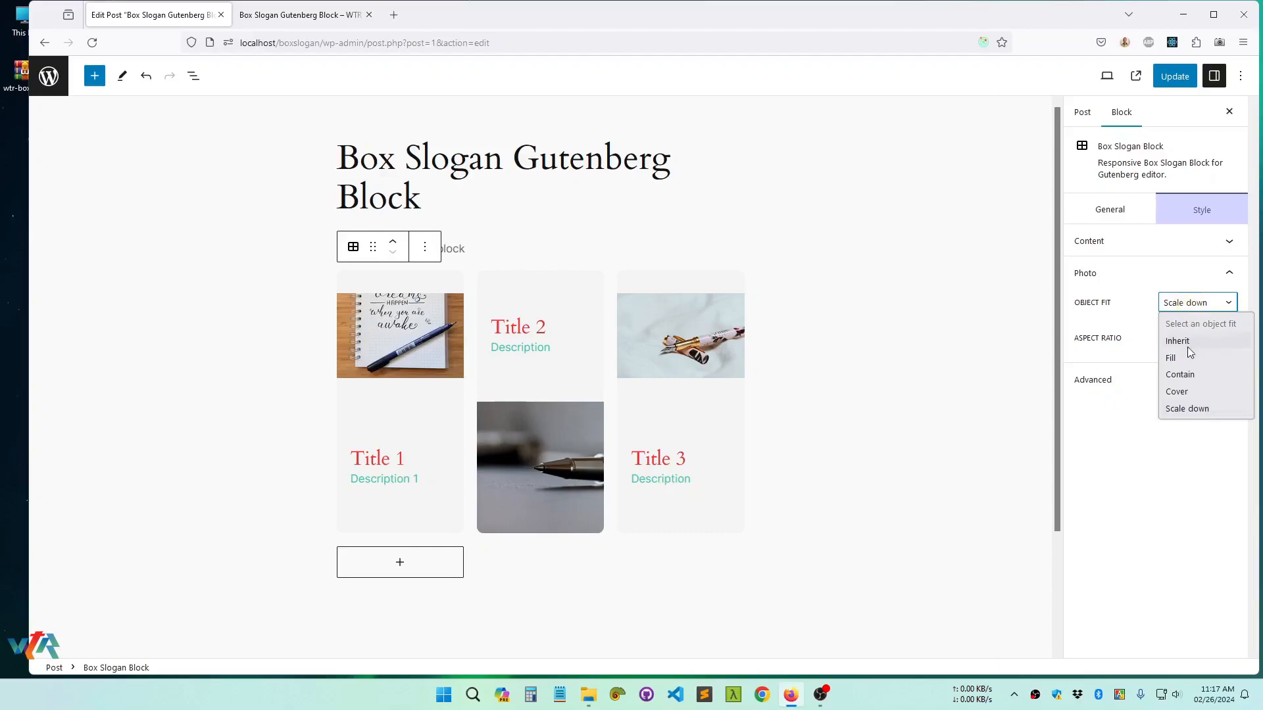
{"action": "left_click", "coordinate": [1182, 393]}
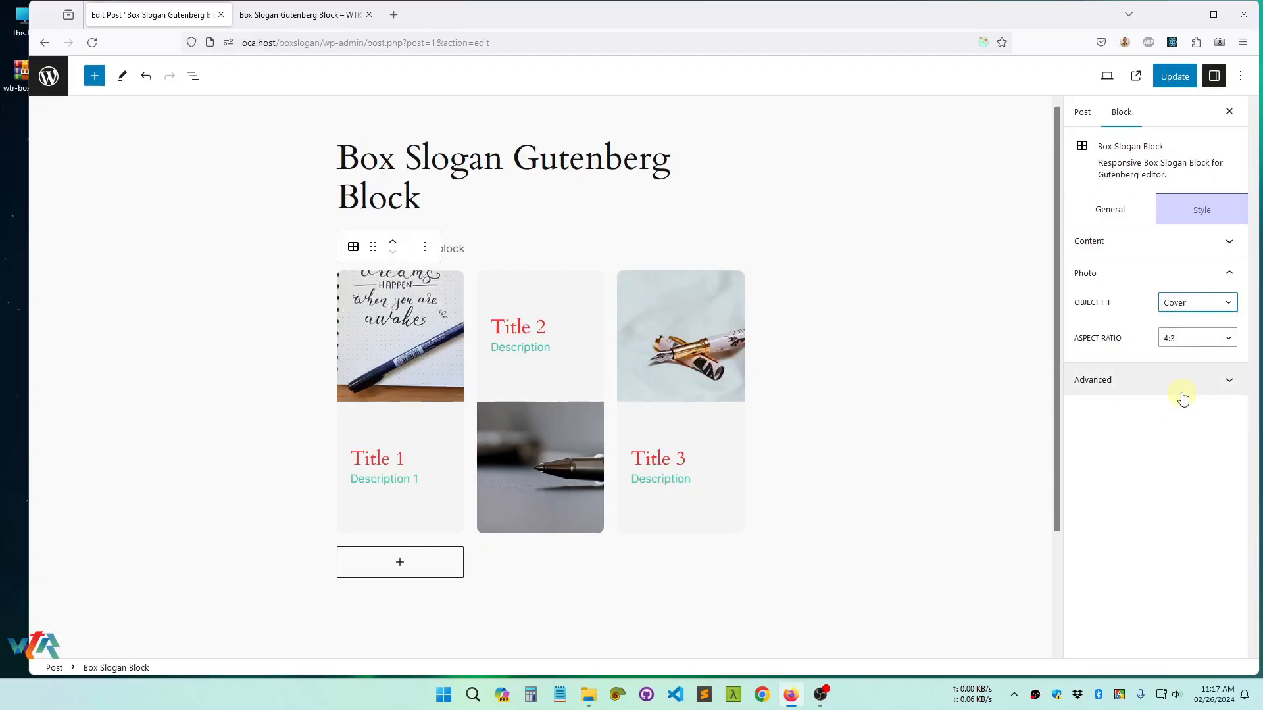
Update the post and reload its published page to check the photos with the Cover object fit
{"action": "left_click", "coordinate": [1175, 76]}
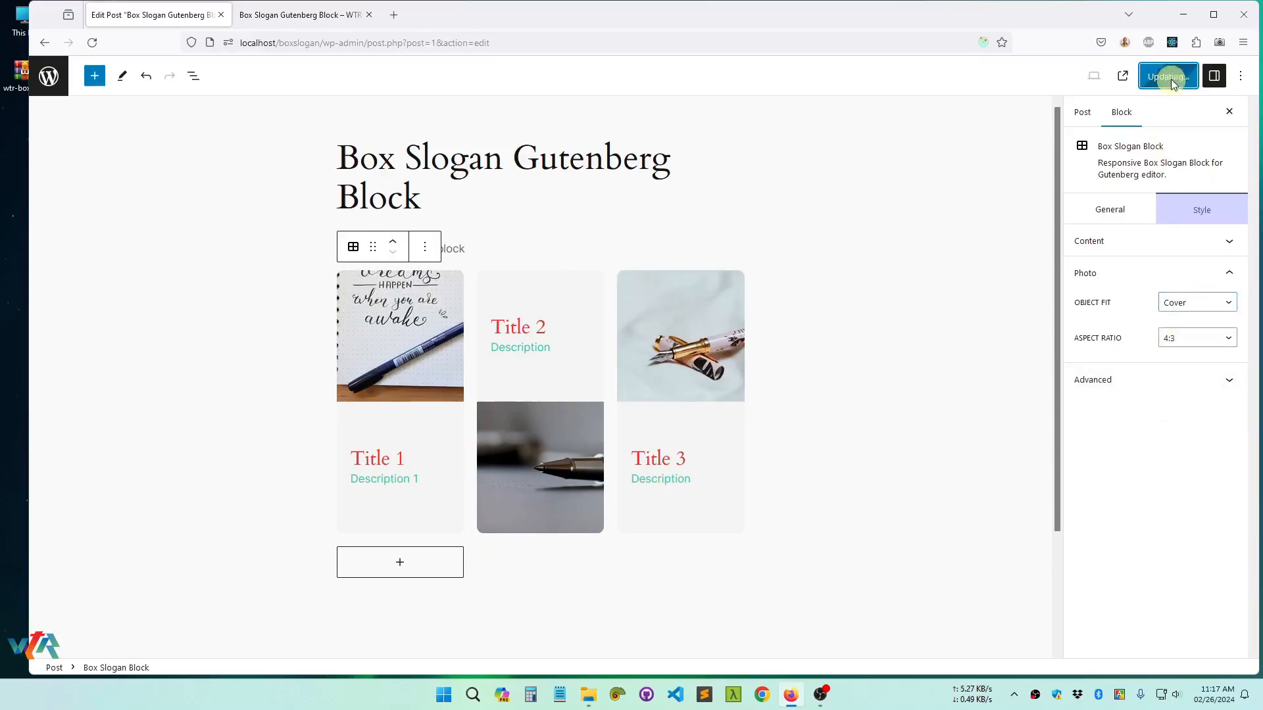
{"action": "left_click", "coordinate": [299, 15]}
{"action": "right_click", "coordinate": [281, 254]}
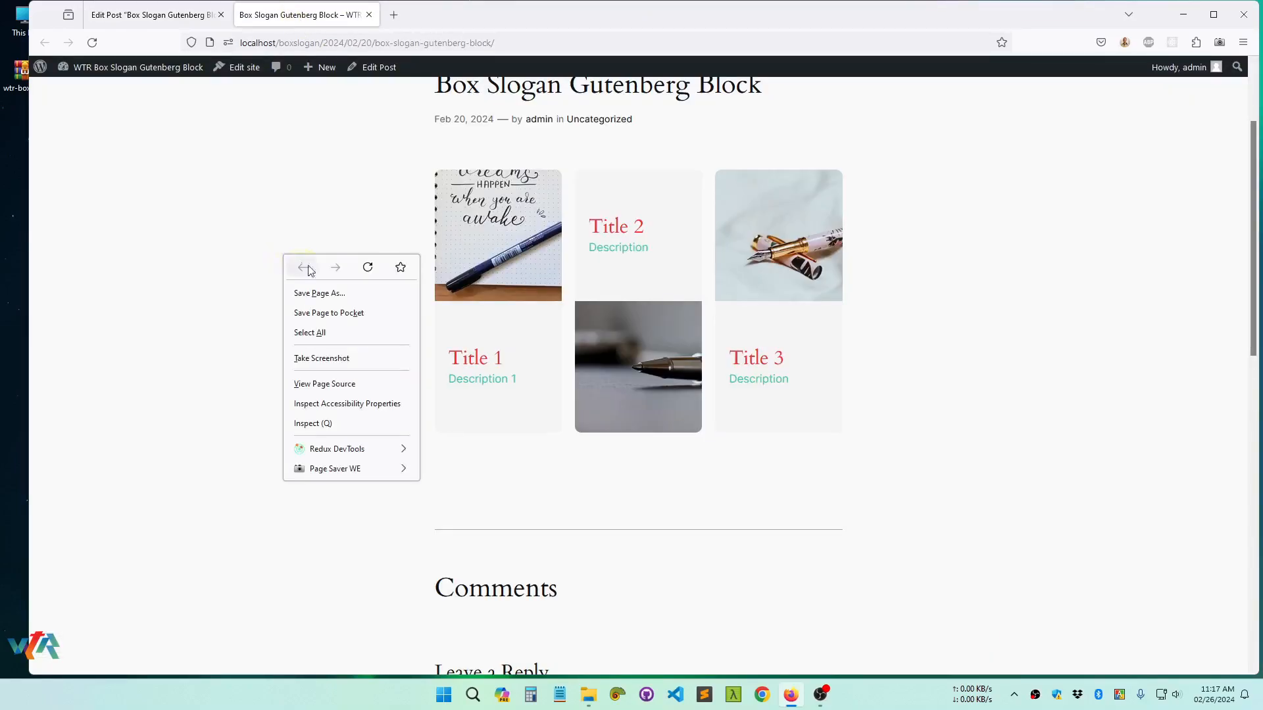
{"action": "left_click", "coordinate": [374, 269]}
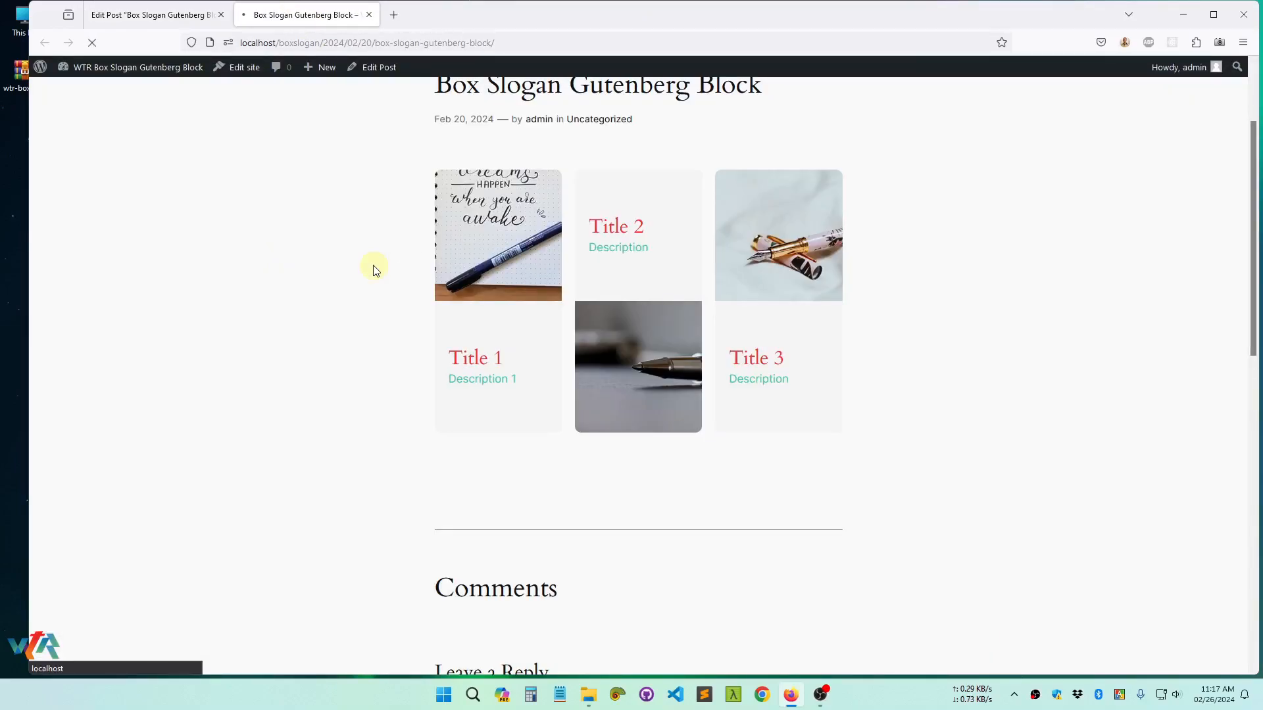
Return to the editor, set the photo object fit to Fill, and update the post to check it on the reloaded published page
{"action": "left_click", "coordinate": [194, 14]}
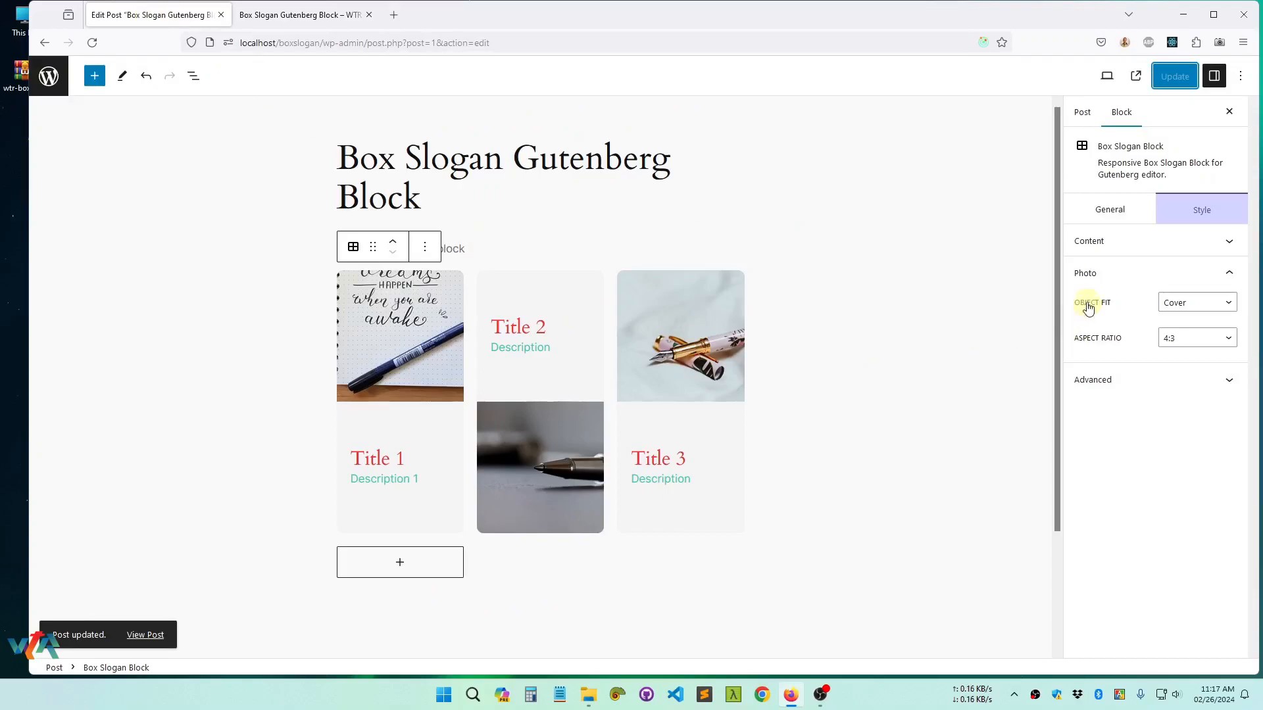
{"action": "left_click", "coordinate": [1200, 304]}
{"action": "left_click", "coordinate": [1173, 360]}
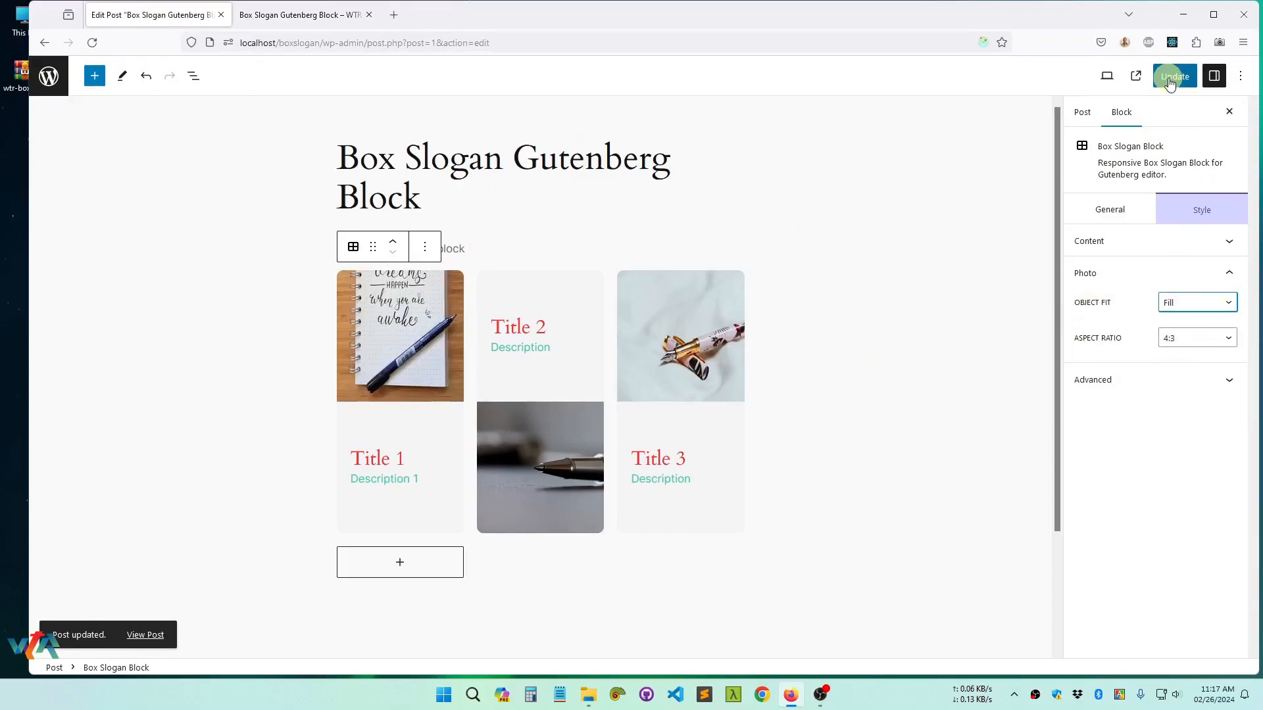
{"action": "left_click", "coordinate": [268, 16]}
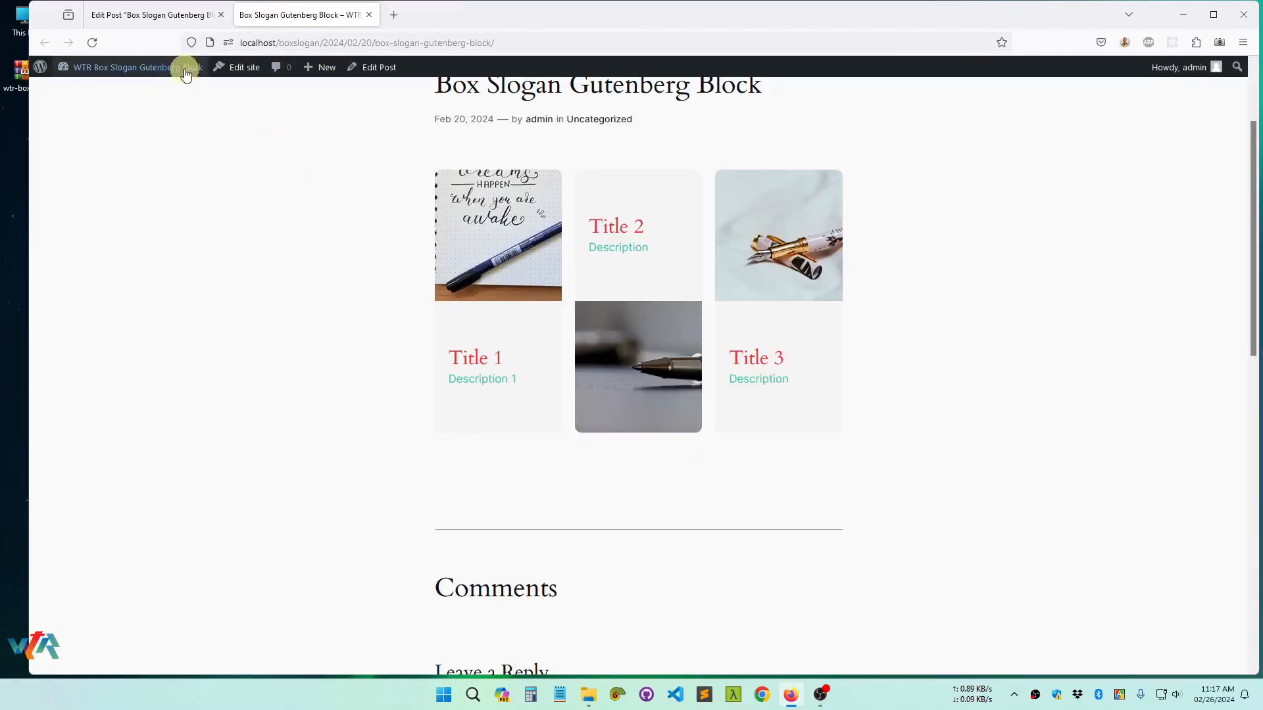
{"action": "left_click", "coordinate": [93, 43]}
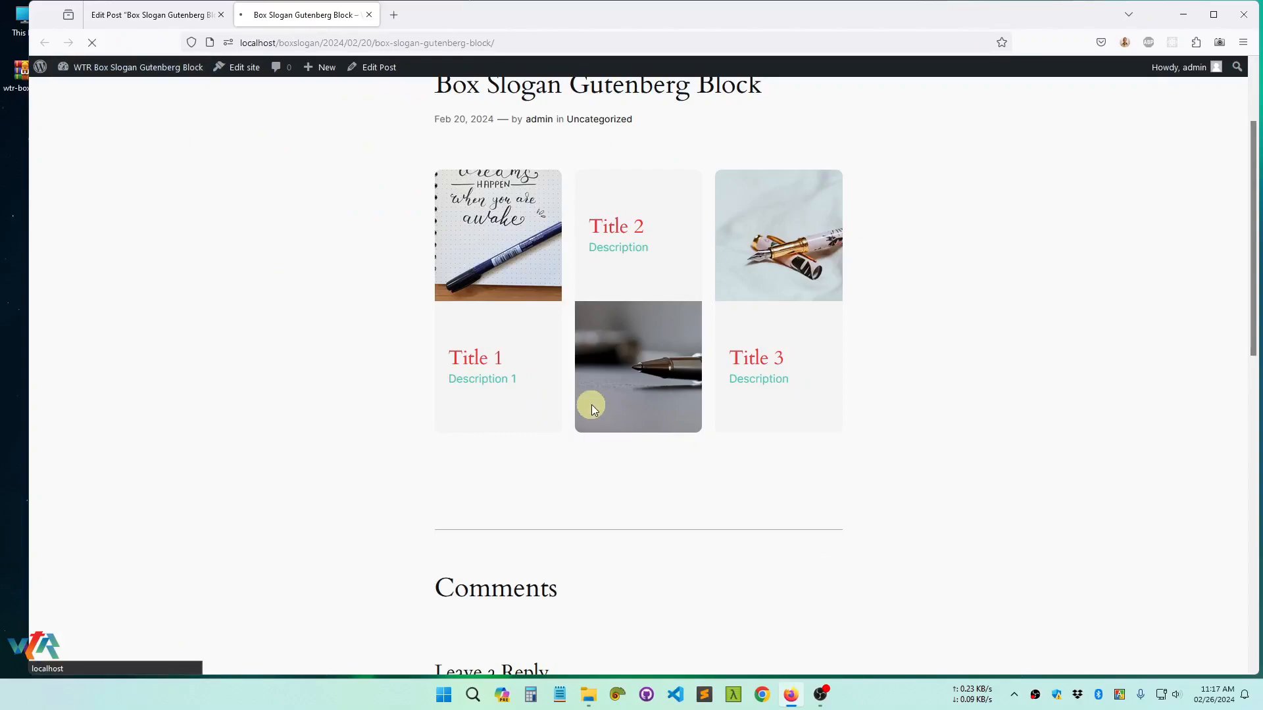
Return to the editor, set the photo object fit to Cover, and update the post to check it on the published page
{"action": "left_click", "coordinate": [177, 14]}
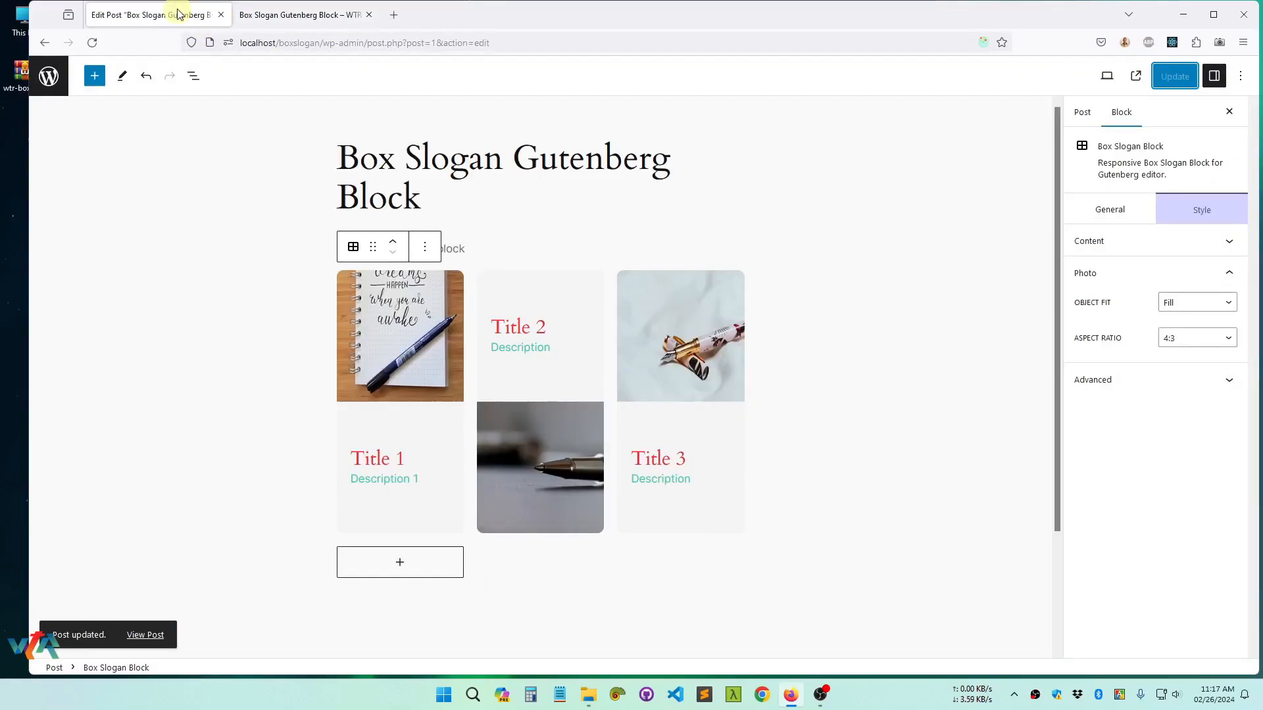
{"action": "left_click", "coordinate": [1187, 306]}
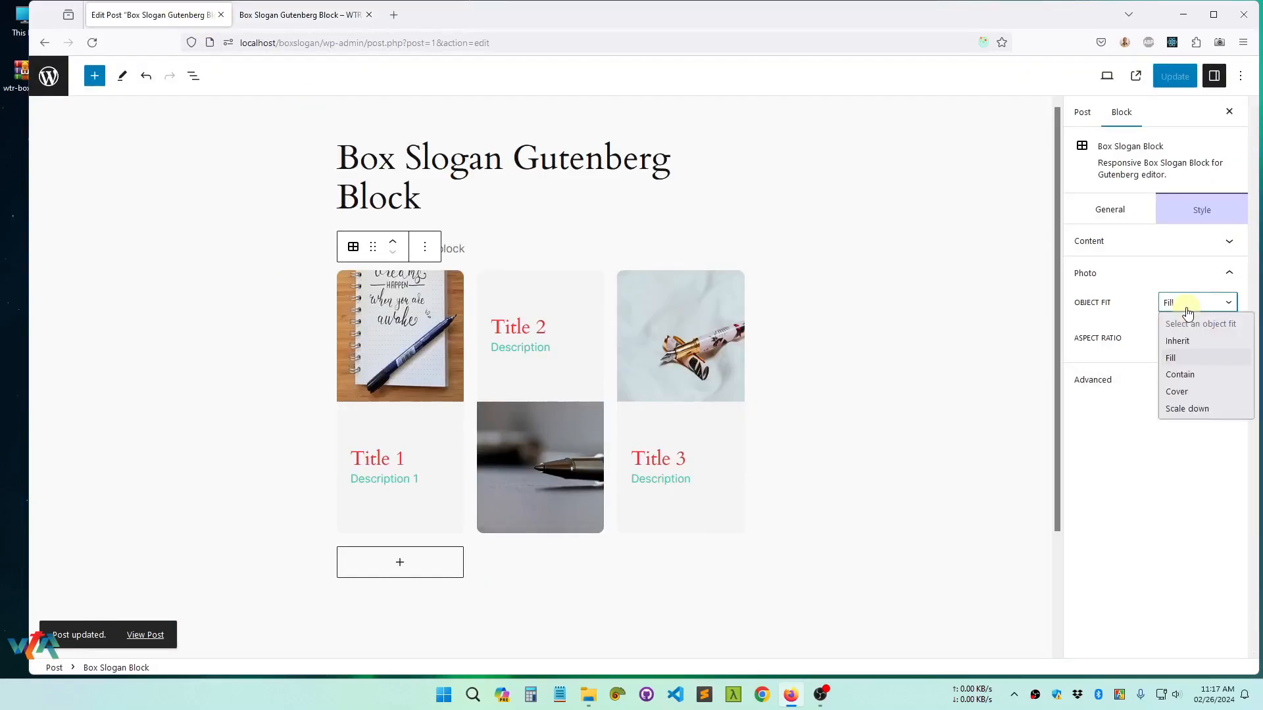
{"action": "left_click", "coordinate": [1181, 397]}
{"action": "left_click", "coordinate": [1166, 77]}
{"action": "left_click", "coordinate": [283, 14]}
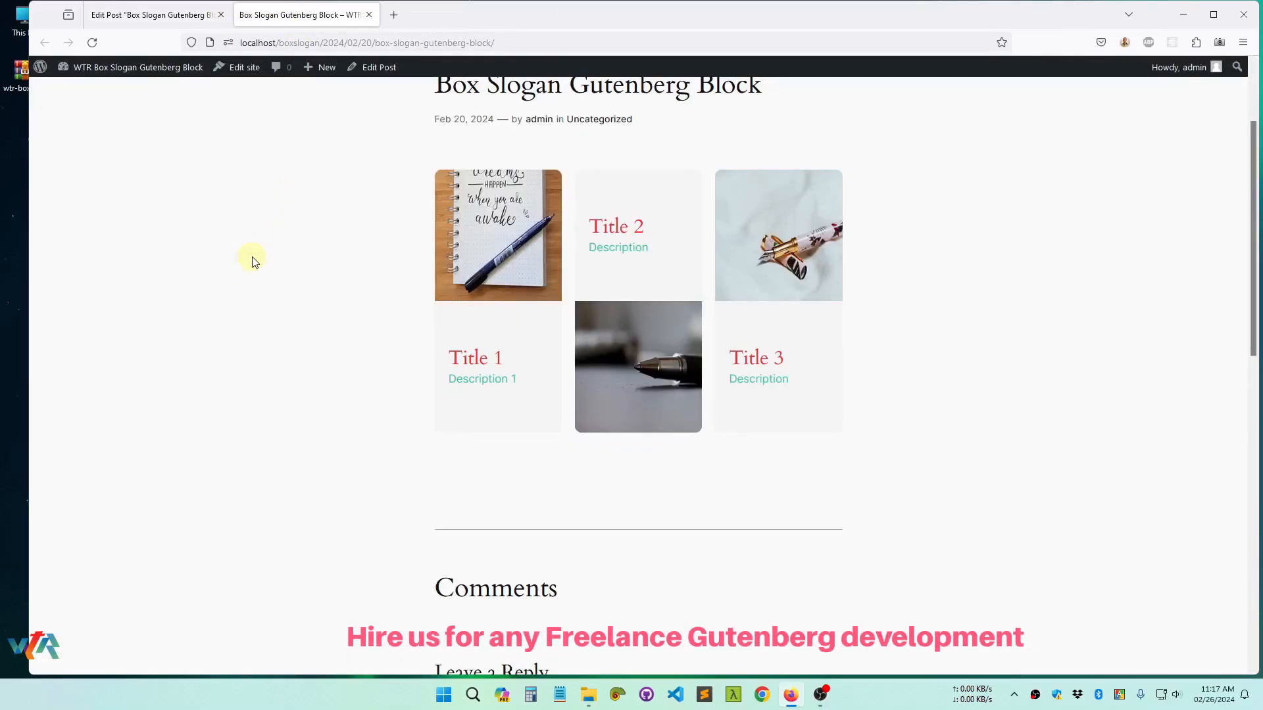